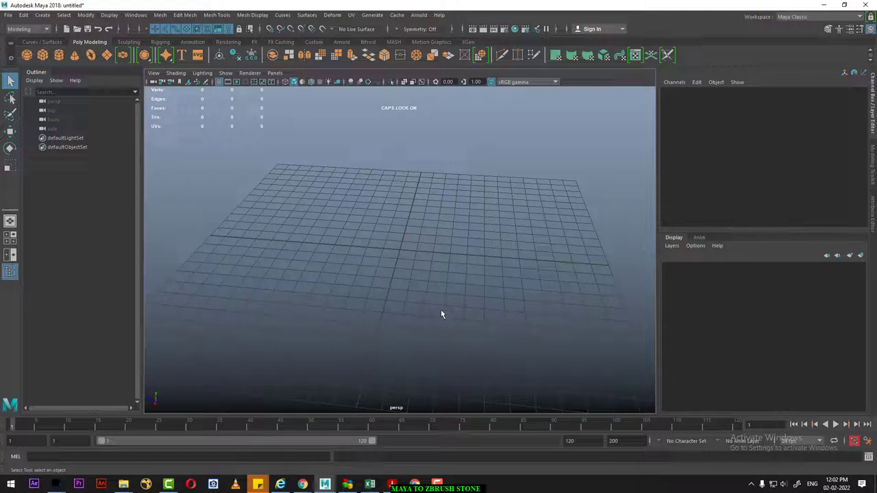
Step: Draw a cube interactively on the grid, then delete it
{"action": "right_click", "coordinate": [446, 279], "text": "shift"}
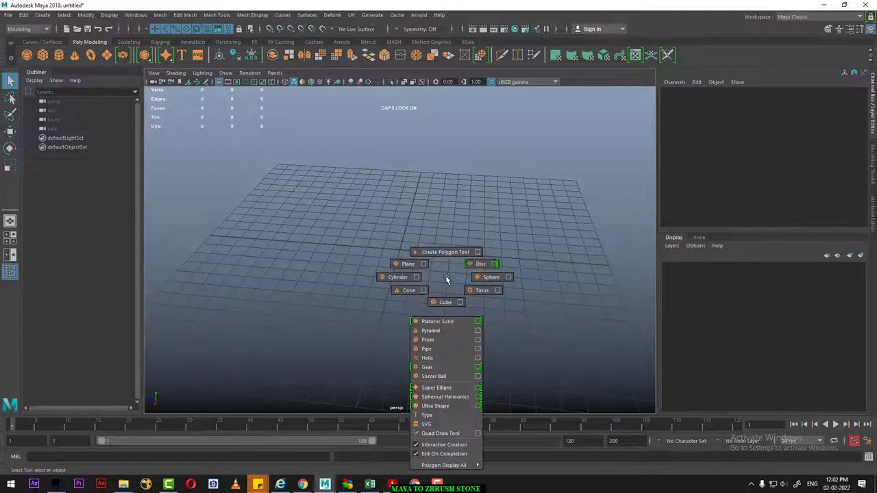
{"action": "left_click", "coordinate": [443, 306]}
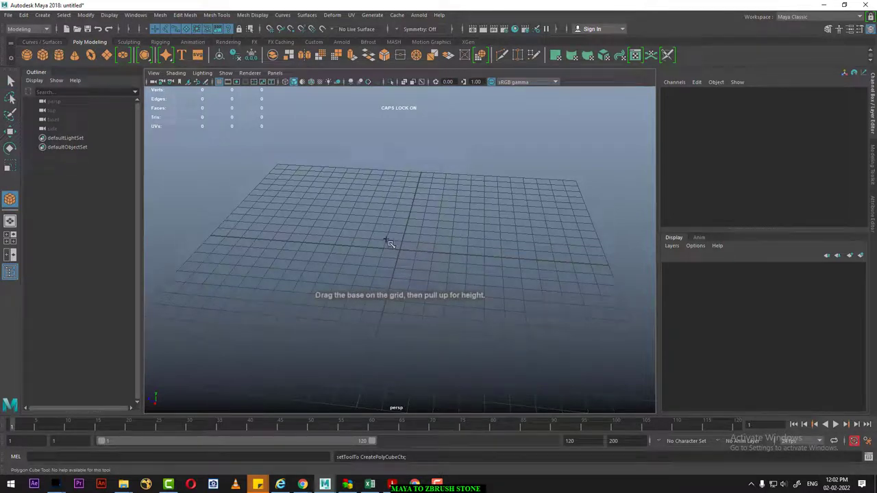
{"action": "mouse_move", "coordinate": [389, 243]}
{"action": "left_mouse_down"}
{"action": "mouse_move", "coordinate": [419, 266]}
{"action": "mouse_move", "coordinate": [414, 192]}
{"action": "mouse_move", "coordinate": [355, 282]}
{"action": "left_mouse_up"}
{"action": "left_click", "coordinate": [449, 264]}
{"action": "key", "text": "Delete"}
Step: Turn off Interactive Creation and create a default polygon cube at the origin
{"action": "left_click", "coordinate": [40, 15]}
{"action": "mouse_move", "coordinate": [70, 47]}
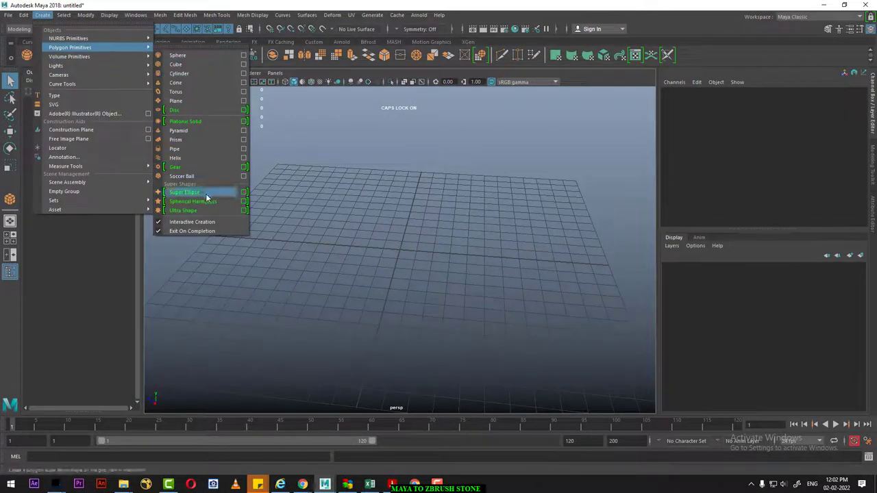
{"action": "left_click", "coordinate": [203, 224]}
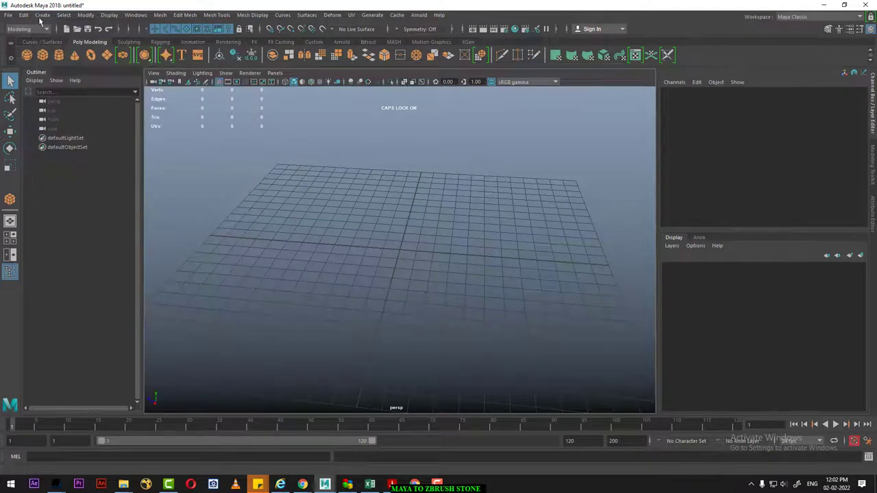
{"action": "left_click", "coordinate": [42, 15]}
{"action": "mouse_move", "coordinate": [70, 48]}
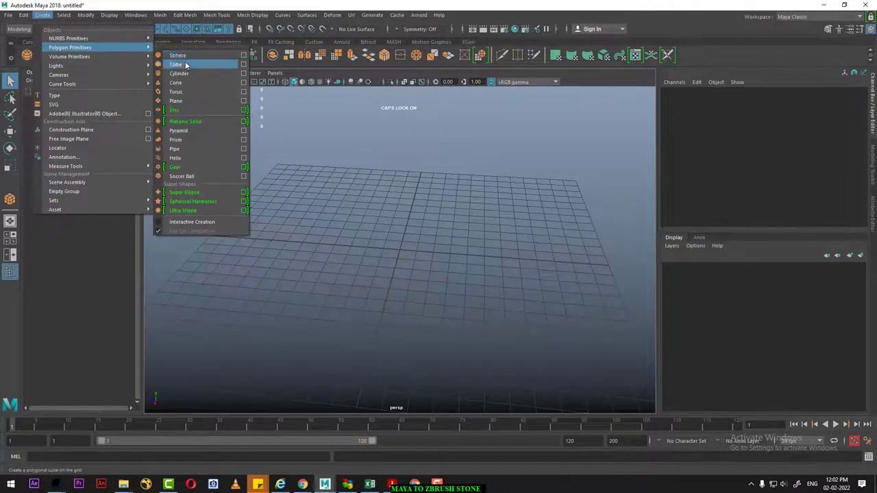
{"action": "left_click", "coordinate": [185, 64]}
Step: In front view, move the cube up on Y until it sits on the grid
{"action": "key", "text": "w"}
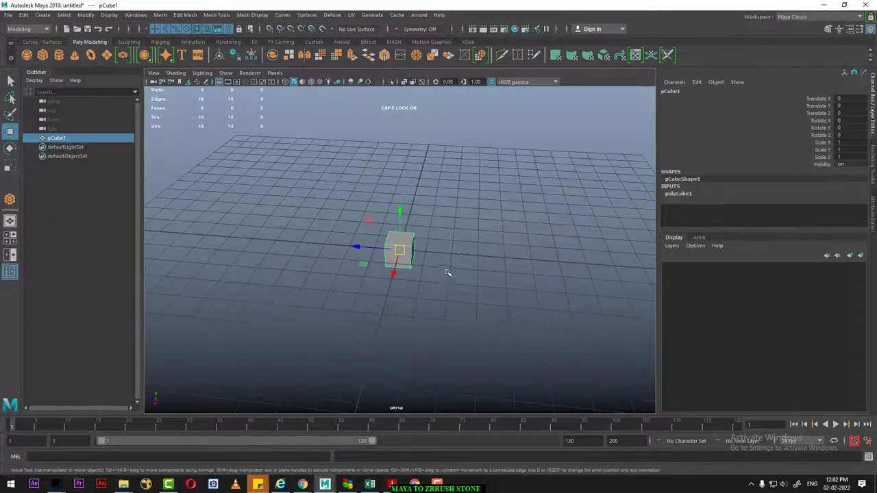
{"action": "key", "text": "space"}
{"action": "left_click_drag", "start_coordinate": [444, 281], "coordinate": [442, 263]}
{"action": "scroll", "coordinate": [432, 240], "scroll_direction": "up", "scroll_amount": 2}
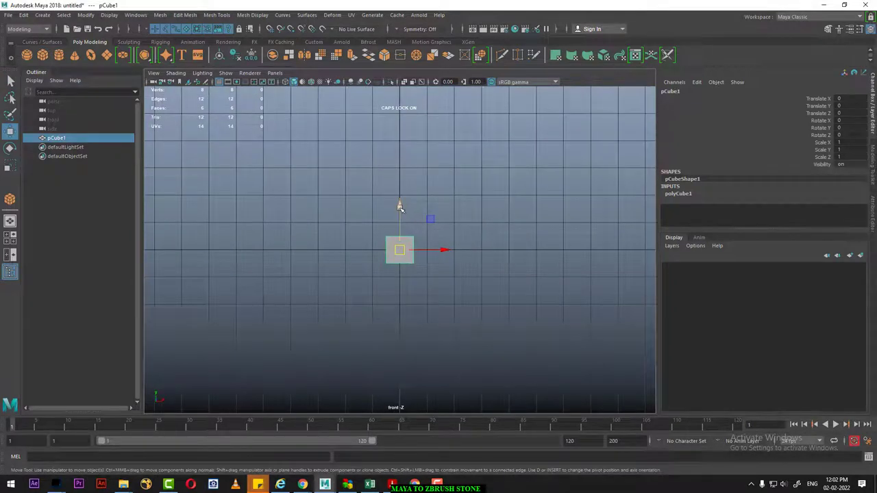
{"action": "left_click_drag", "start_coordinate": [401, 207], "coordinate": [401, 193]}
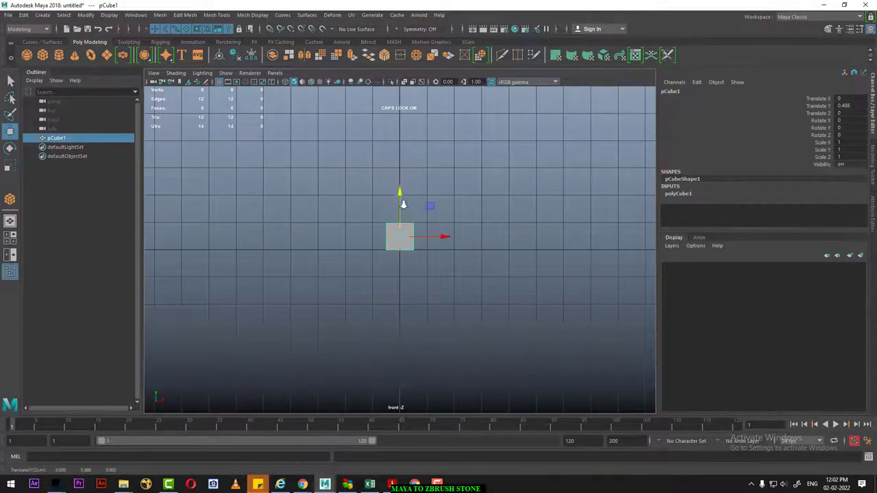
{"action": "scroll", "coordinate": [404, 204], "scroll_direction": "up", "scroll_amount": 4}
{"action": "scroll", "coordinate": [404, 206], "scroll_direction": "up", "scroll_amount": 2}
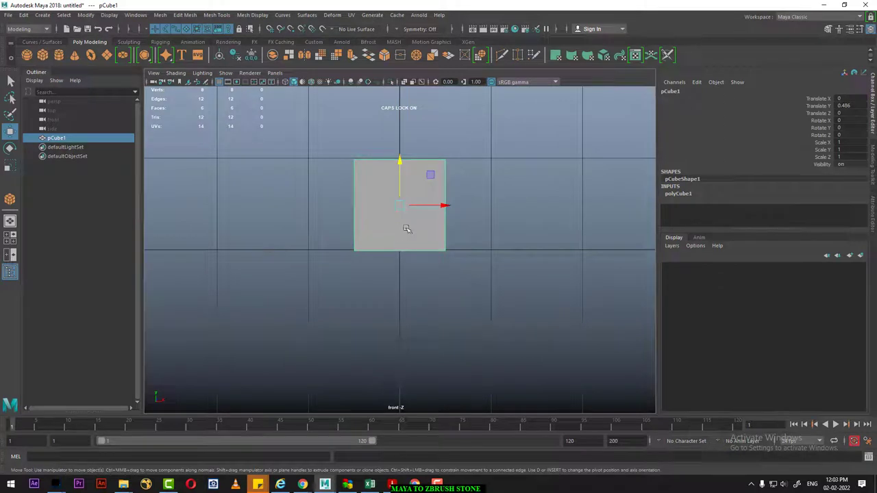
{"action": "left_click_drag", "start_coordinate": [401, 168], "coordinate": [399, 162]}
Step: Snap the cube's pivot to its bottom edge centre, then return to perspective view
{"action": "key", "text": "d"}
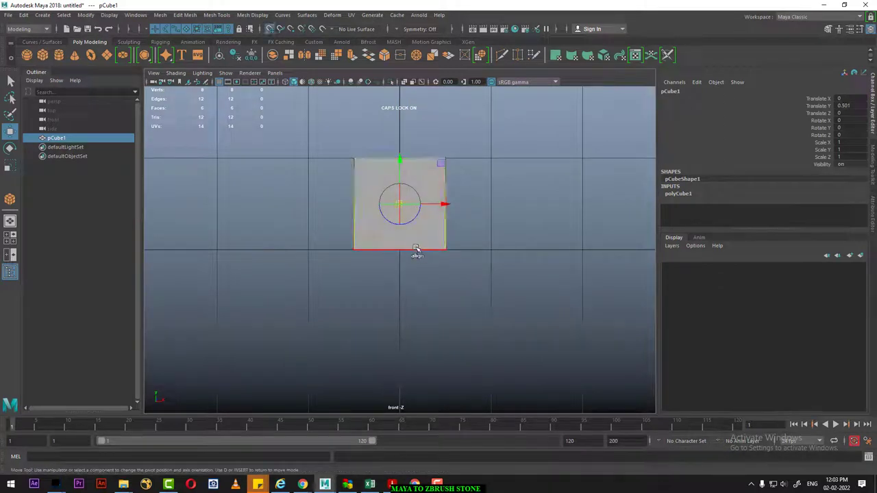
{"action": "left_click_drag", "start_coordinate": [414, 249], "coordinate": [399, 251]}
{"action": "scroll", "coordinate": [433, 273], "scroll_direction": "down", "scroll_amount": 2}
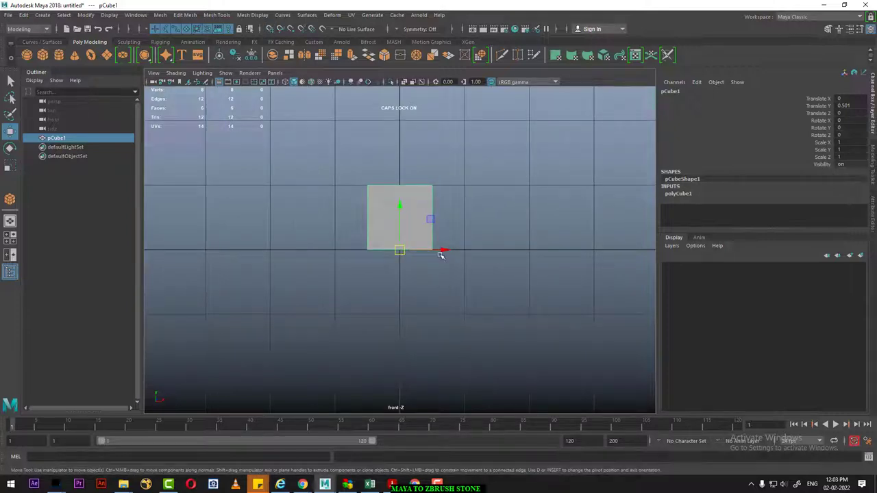
{"action": "key", "text": "space"}
{"action": "mouse_move", "coordinate": [489, 201]}
{"action": "left_mouse_down", "text": "alt"}
{"action": "mouse_move", "coordinate": [511, 297]}
{"action": "mouse_move", "coordinate": [537, 322]}
{"action": "left_mouse_up", "text": "alt"}
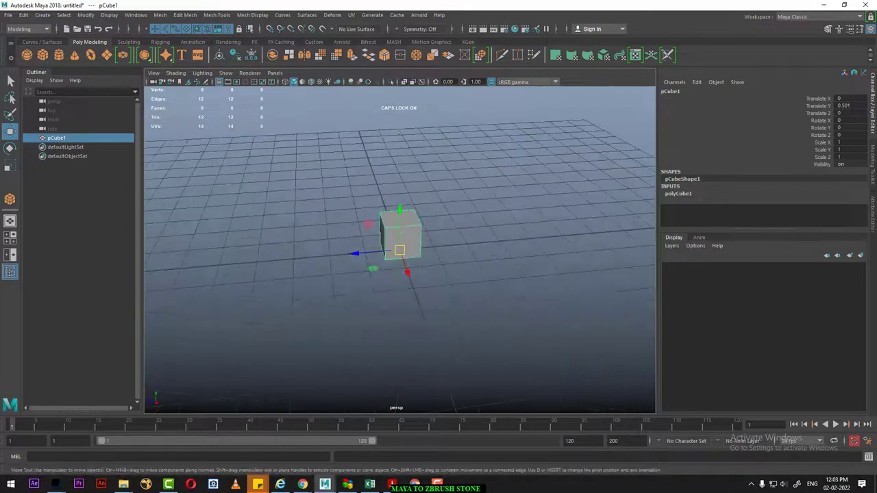
Step: Set Scale X, Y and Z to 10 in the Channel Box and frame the cube
{"action": "mouse_move", "coordinate": [821, 143]}
{"action": "left_mouse_down"}
{"action": "mouse_move", "coordinate": [823, 159]}
{"action": "mouse_move", "coordinate": [850, 157]}
{"action": "left_mouse_up"}
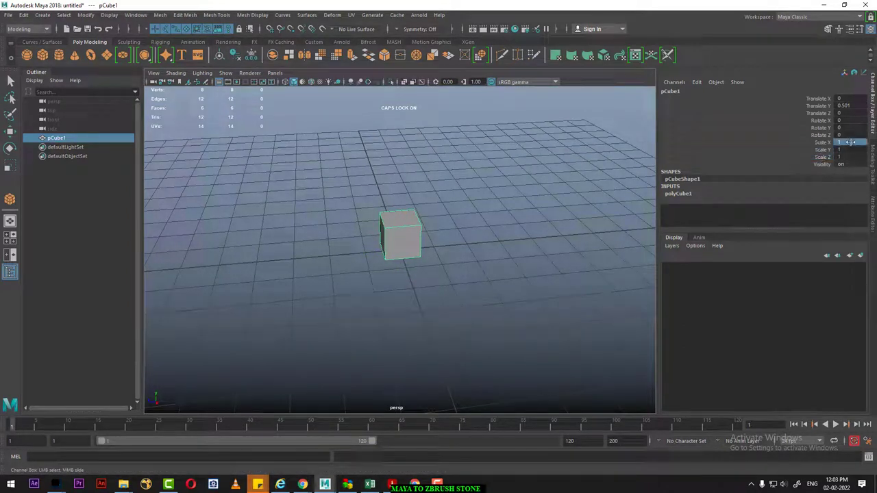
{"action": "type", "text": "0"}
{"action": "key", "text": "Return"}
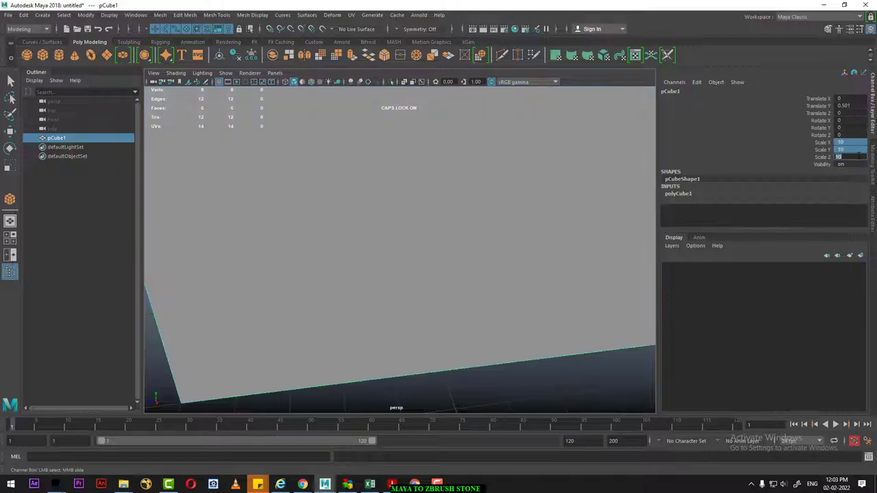
{"action": "key", "text": "f"}
Step: Reselect the enlarged cube and orbit to see its left side
{"action": "mouse_move", "coordinate": [424, 303]}
{"action": "left_mouse_down", "text": "alt"}
{"action": "mouse_move", "coordinate": [381, 271]}
{"action": "mouse_move", "coordinate": [414, 272]}
{"action": "mouse_move", "coordinate": [389, 300]}
{"action": "mouse_move", "coordinate": [388, 276]}
{"action": "mouse_move", "coordinate": [432, 364]}
{"action": "left_mouse_up", "text": "alt"}
{"action": "key", "text": "w"}
{"action": "left_click", "coordinate": [432, 364]}
{"action": "left_click", "coordinate": [421, 254]}
{"action": "mouse_move", "coordinate": [384, 294]}
{"action": "left_mouse_down", "text": "alt"}
{"action": "mouse_move", "coordinate": [409, 308]}
{"action": "mouse_move", "coordinate": [420, 302]}
{"action": "left_mouse_up", "text": "alt"}
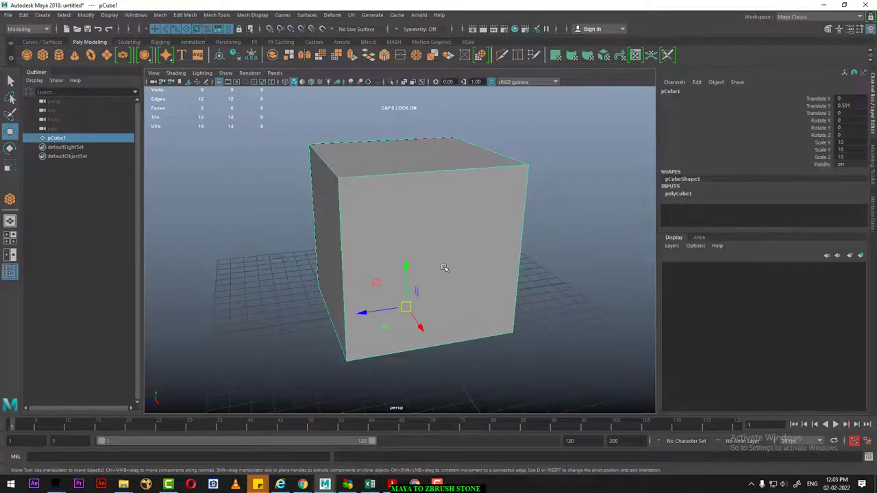
{"action": "mouse_move", "coordinate": [447, 270]}
{"action": "left_mouse_down", "text": "alt"}
{"action": "mouse_move", "coordinate": [387, 264]}
{"action": "mouse_move", "coordinate": [497, 279]}
{"action": "left_mouse_up", "text": "alt"}
Step: Split the cube with a horizontal edge loop using the edge ring split
{"action": "key", "text": "2"}
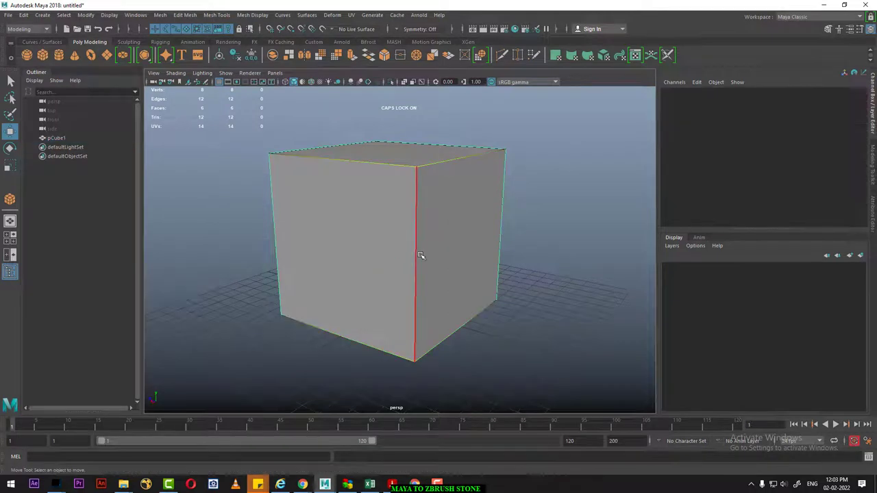
{"action": "left_click", "coordinate": [482, 209]}
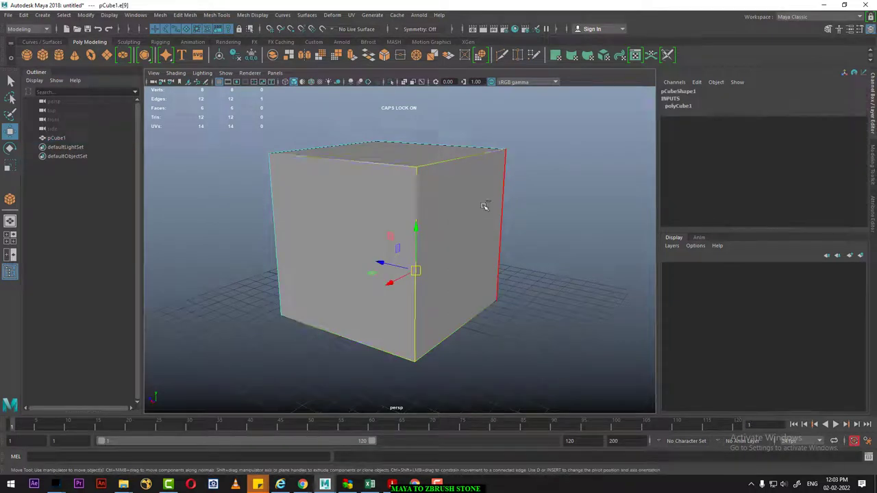
{"action": "right_click_drag", "start_coordinate": [407, 239], "coordinate": [547, 300], "text": "ctrl"}
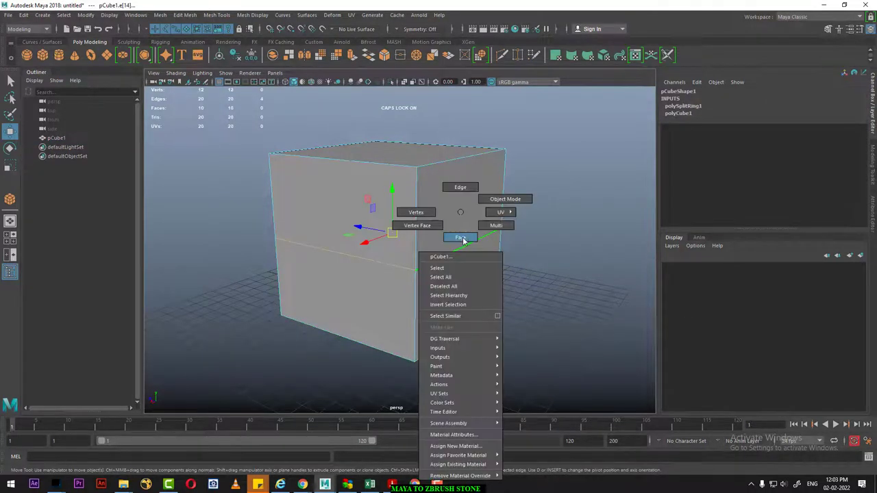
Step: Extrude the lower side face outward along Z to form a step
{"action": "right_click_drag", "start_coordinate": [460, 214], "coordinate": [518, 232]}
{"action": "left_click", "coordinate": [466, 281]}
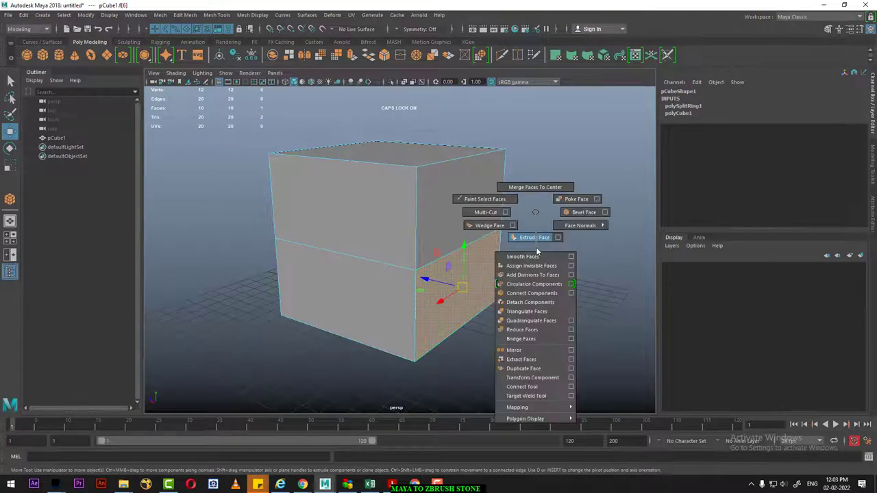
{"action": "mouse_move", "coordinate": [485, 294]}
{"action": "left_mouse_down"}
{"action": "mouse_move", "coordinate": [554, 309]}
{"action": "mouse_move", "coordinate": [483, 274]}
{"action": "mouse_move", "coordinate": [461, 225]}
{"action": "left_mouse_up"}
{"action": "right_click_drag", "start_coordinate": [460, 225], "coordinate": [515, 201]}
{"action": "mouse_move", "coordinate": [516, 201]}
{"action": "left_mouse_down", "text": "alt"}
{"action": "mouse_move", "coordinate": [509, 254]}
{"action": "mouse_move", "coordinate": [464, 270]}
{"action": "left_mouse_up", "text": "alt"}
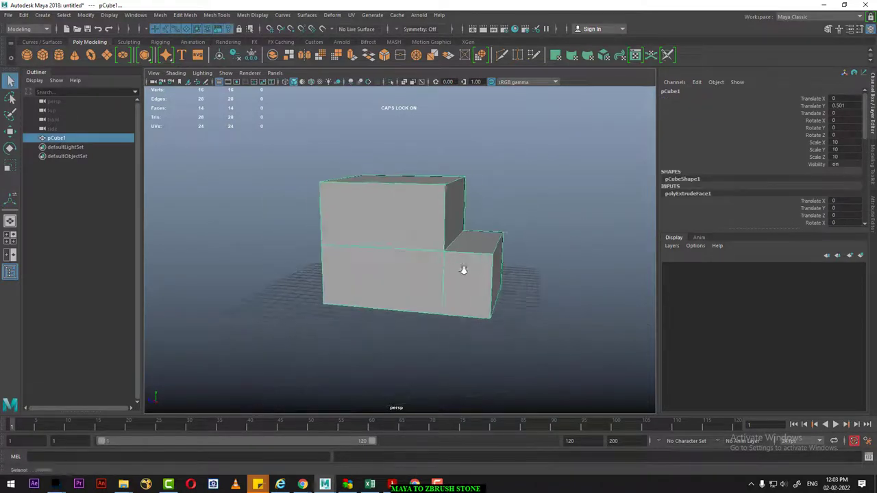
{"action": "left_click", "coordinate": [802, 19]}
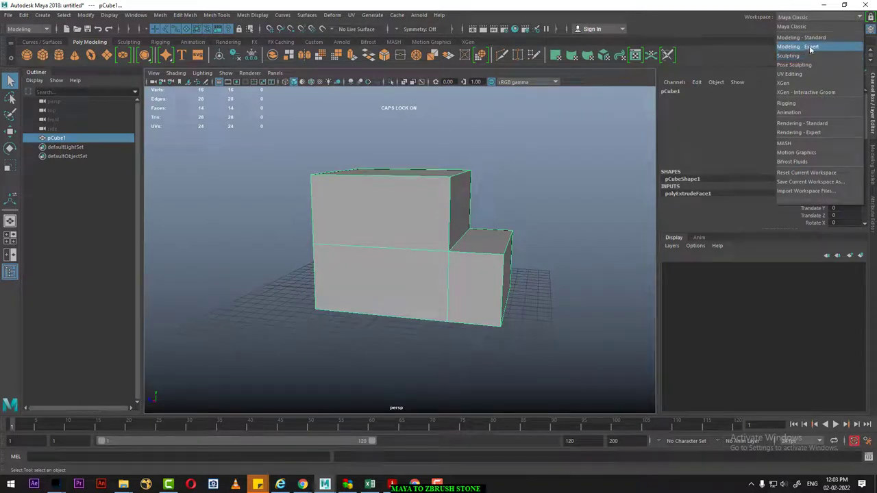
Step: Switch to the UV Editing layout and apply automatic UV projection to the block
{"action": "left_click", "coordinate": [807, 74]}
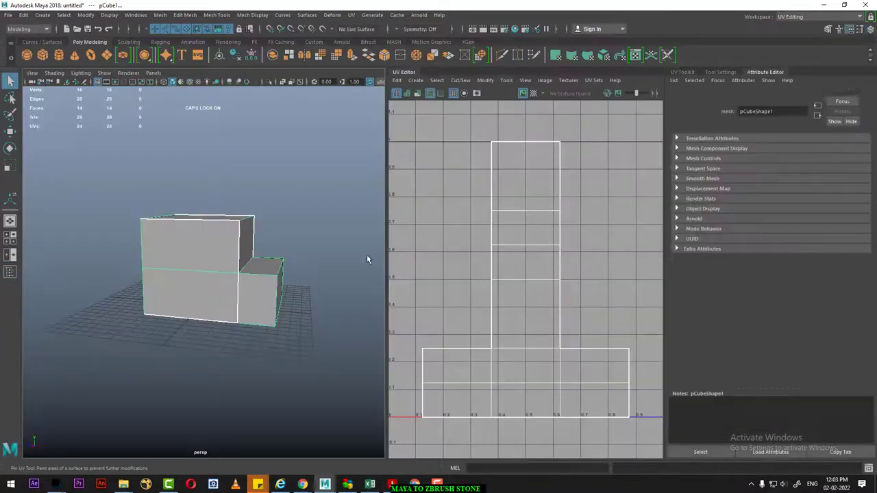
{"action": "left_click_drag", "start_coordinate": [241, 290], "coordinate": [257, 310], "text": "alt"}
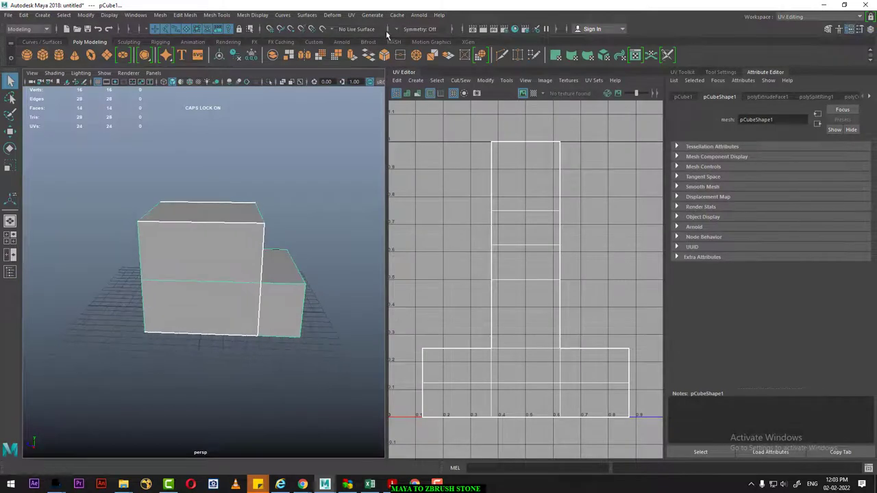
{"action": "left_click", "coordinate": [350, 15]}
{"action": "left_click", "coordinate": [393, 74]}
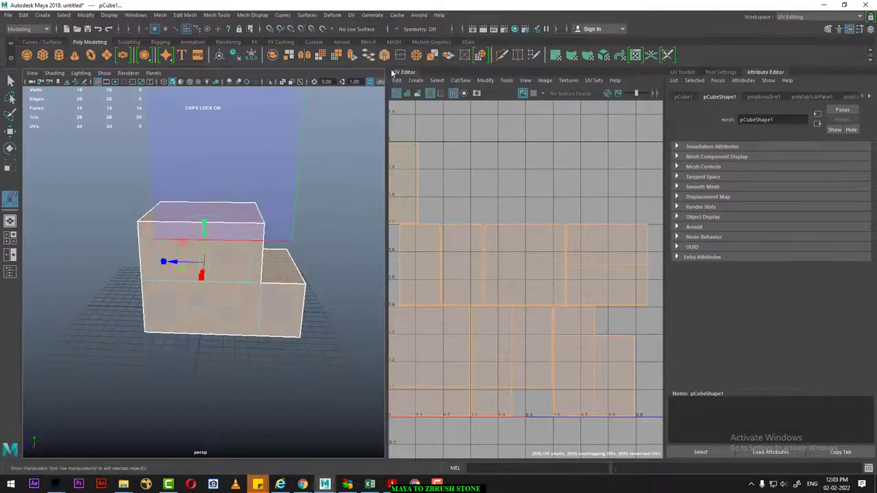
Step: In edge mode, select the step's bottom and front vertical edges for sewing
{"action": "right_click_drag", "start_coordinate": [215, 251], "coordinate": [257, 204]}
{"action": "left_click", "coordinate": [229, 268]}
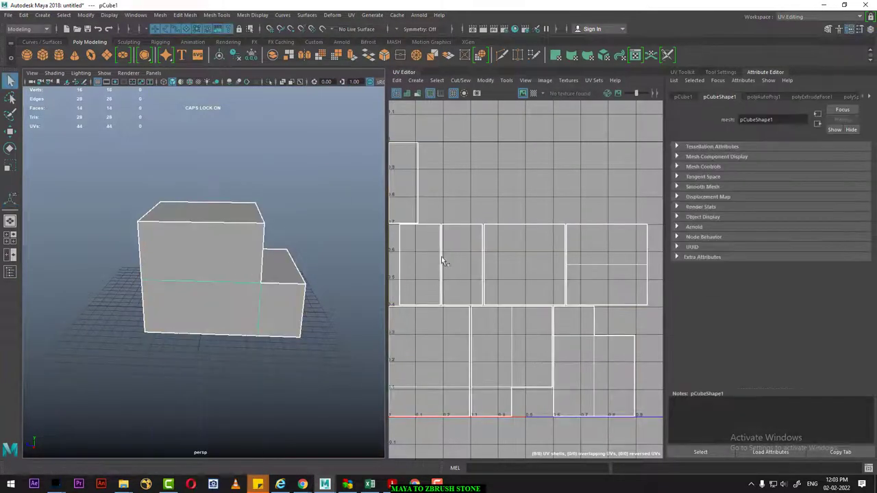
{"action": "right_click_drag", "start_coordinate": [213, 276], "coordinate": [213, 247]}
{"action": "left_click", "coordinate": [212, 226]}
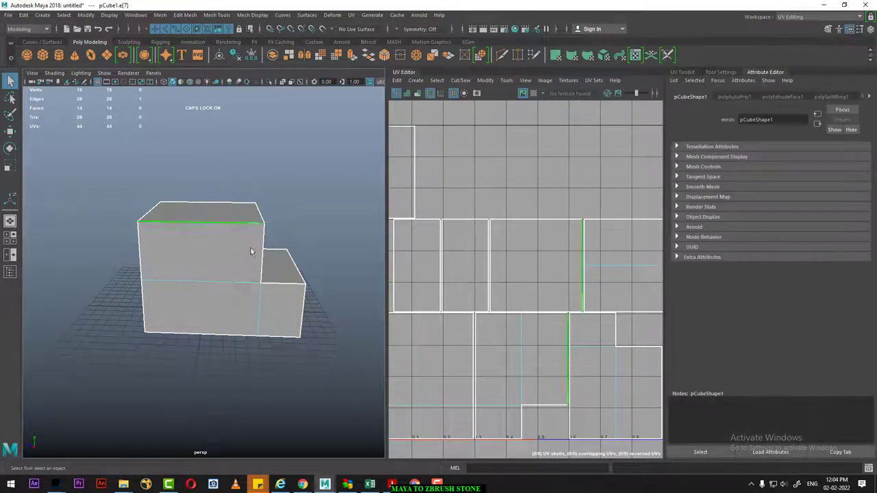
{"action": "mouse_move", "coordinate": [231, 306]}
{"action": "left_mouse_down", "text": "alt"}
{"action": "mouse_move", "coordinate": [309, 298]}
{"action": "mouse_move", "coordinate": [278, 289]}
{"action": "left_mouse_up", "text": "alt"}
{"action": "left_click", "coordinate": [226, 333], "text": "shift"}
{"action": "left_click", "coordinate": [277, 281]}
{"action": "left_click", "coordinate": [274, 335]}
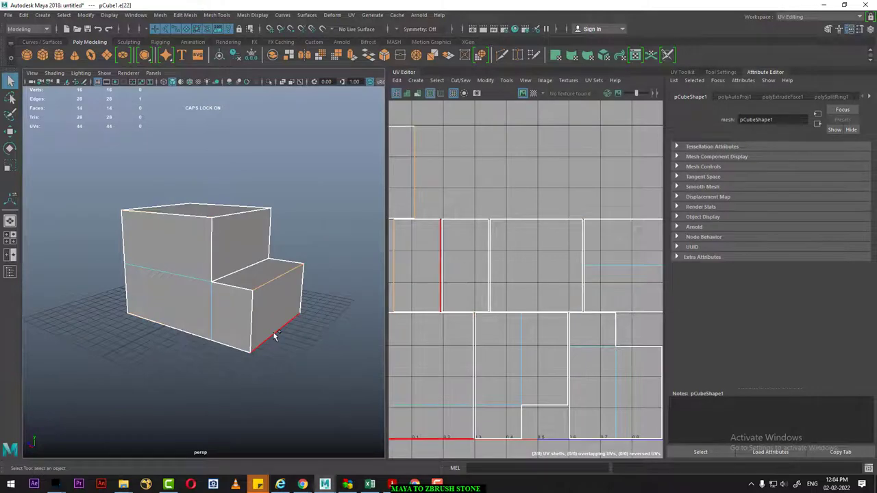
{"action": "left_click", "coordinate": [274, 334], "text": "shift"}
{"action": "left_click", "coordinate": [253, 315], "text": "shift"}
Step: Sew the UV shells along the selected edges and select a face's UVs
{"action": "right_click_drag", "start_coordinate": [546, 315], "coordinate": [557, 180], "text": "shift"}
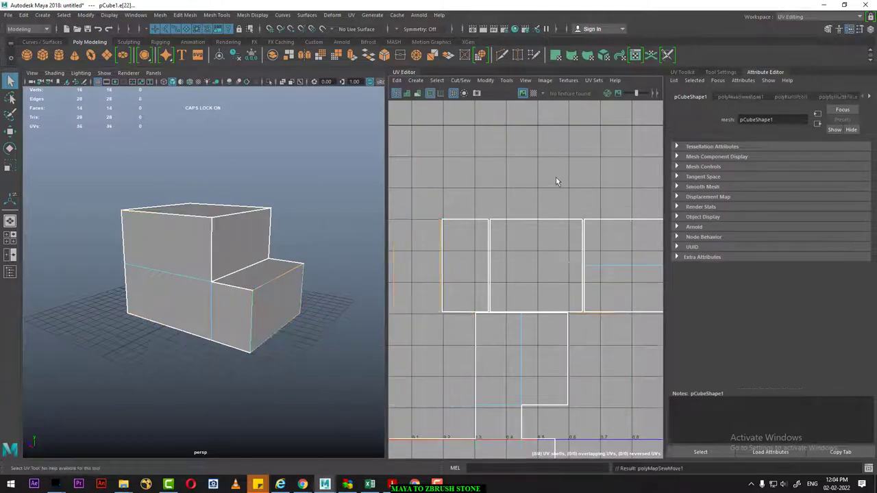
{"action": "scroll", "coordinate": [541, 226], "scroll_direction": "down", "scroll_amount": 2}
{"action": "scroll", "coordinate": [512, 255], "scroll_direction": "down", "scroll_amount": 2}
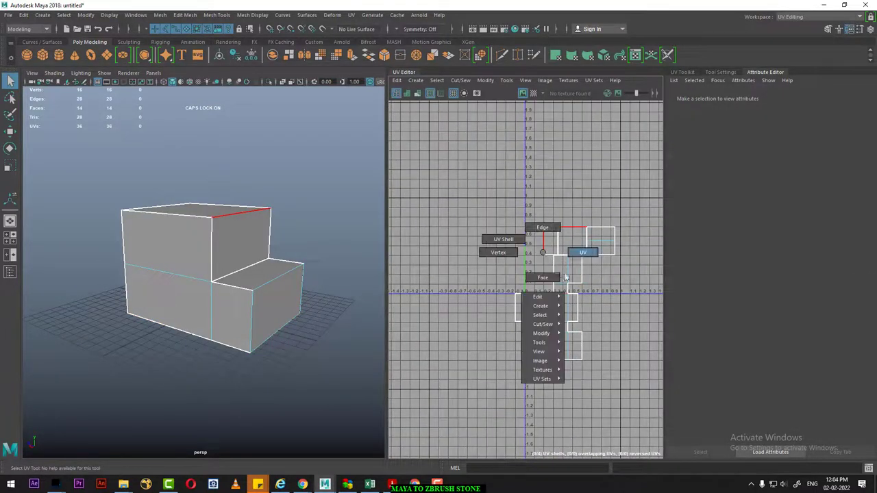
{"action": "right_click_drag", "start_coordinate": [542, 256], "coordinate": [541, 276]}
{"action": "left_click", "coordinate": [293, 299]}
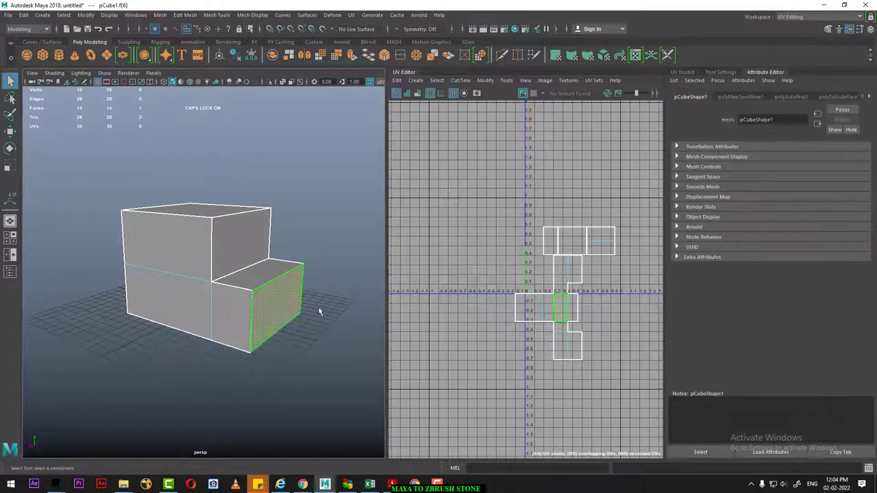
{"action": "mouse_move", "coordinate": [562, 308]}
{"action": "right_mouse_down"}
{"action": "mouse_move", "coordinate": [578, 302]}
{"action": "mouse_move", "coordinate": [553, 291]}
{"action": "mouse_move", "coordinate": [572, 310]}
{"action": "right_mouse_up"}
{"action": "left_click", "coordinate": [572, 310]}
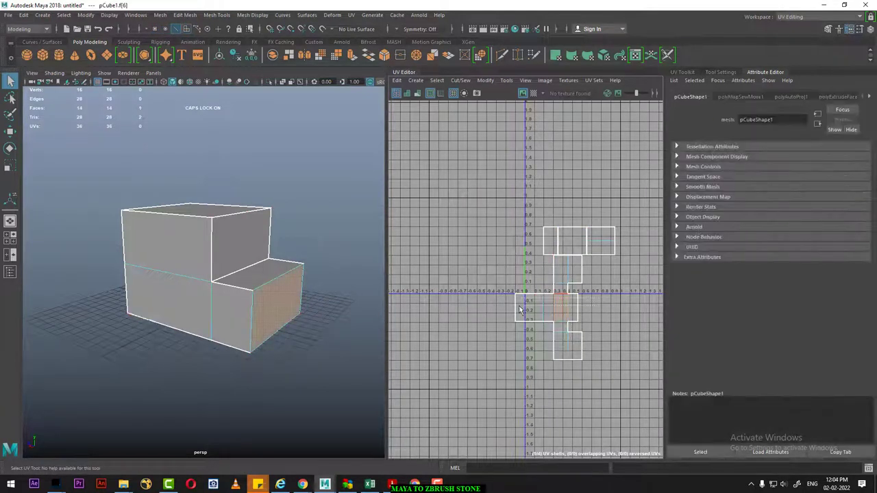
Step: Select an edge on the block and delete it from the edge menu
{"action": "left_click_drag", "start_coordinate": [244, 314], "coordinate": [266, 255], "text": "alt"}
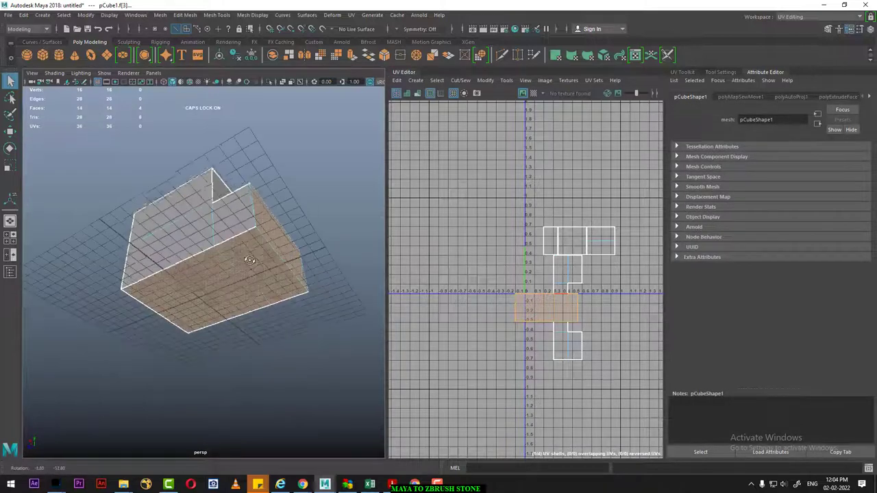
{"action": "key", "text": "F10"}
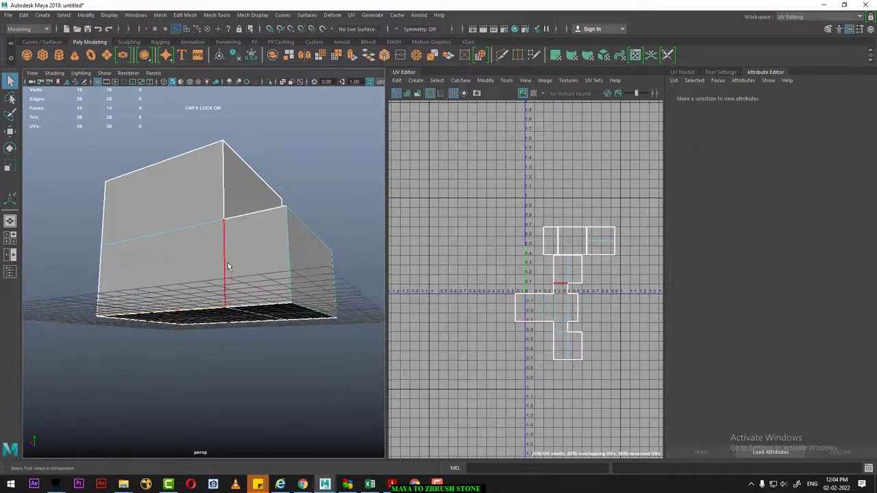
{"action": "left_click", "coordinate": [226, 264]}
{"action": "right_click", "coordinate": [330, 198], "text": "shift"}
{"action": "left_click", "coordinate": [286, 209]}
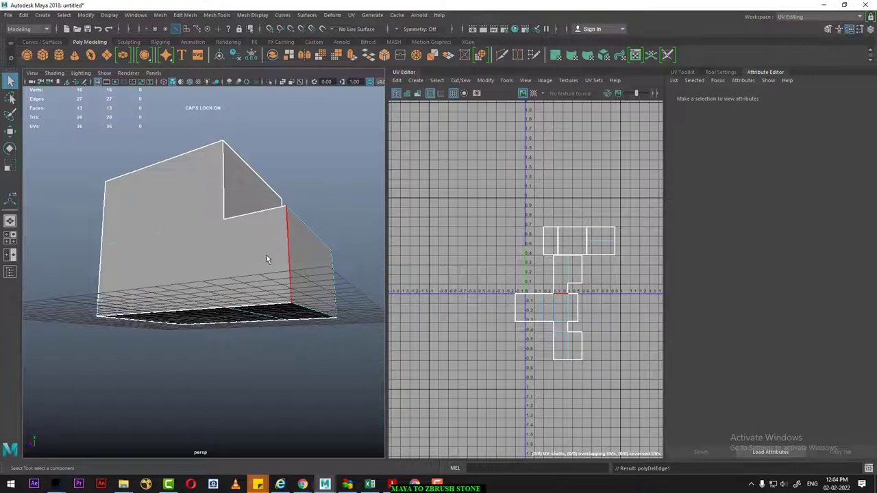
Step: Cut the UVs along edges e[12] and e[13]
{"action": "left_click", "coordinate": [288, 261]}
{"action": "scroll", "coordinate": [594, 327], "scroll_direction": "up", "scroll_amount": 2}
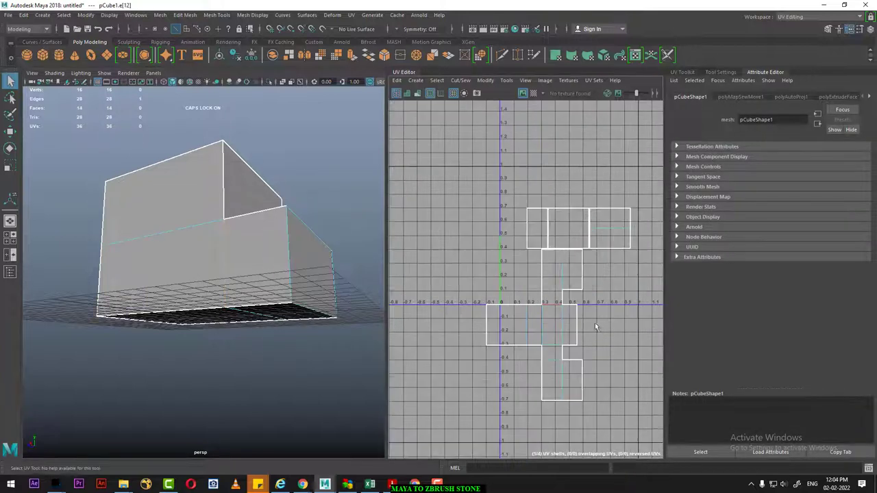
{"action": "right_click", "coordinate": [595, 286], "text": "shift"}
{"action": "left_click", "coordinate": [520, 322]}
{"action": "left_click_drag", "start_coordinate": [178, 294], "coordinate": [122, 293], "text": "alt"}
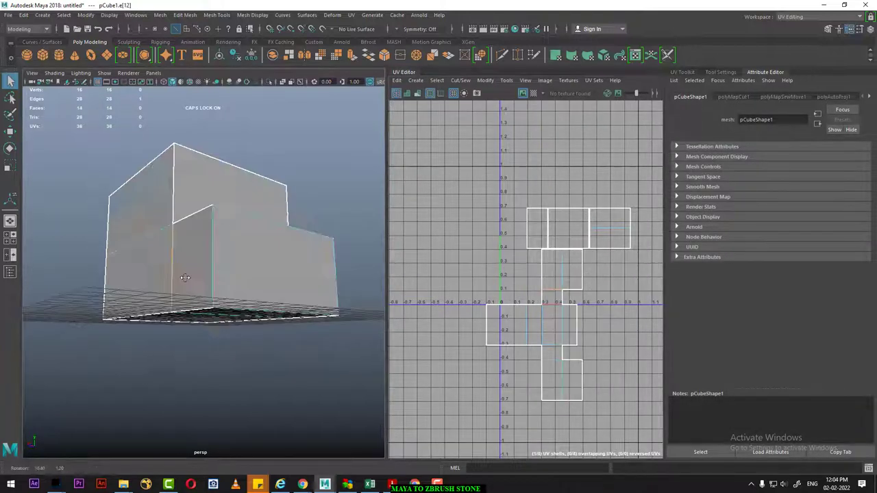
{"action": "left_click", "coordinate": [138, 288]}
{"action": "scroll", "coordinate": [501, 274], "scroll_direction": "up", "scroll_amount": 1}
{"action": "right_click", "coordinate": [554, 278], "text": "shift"}
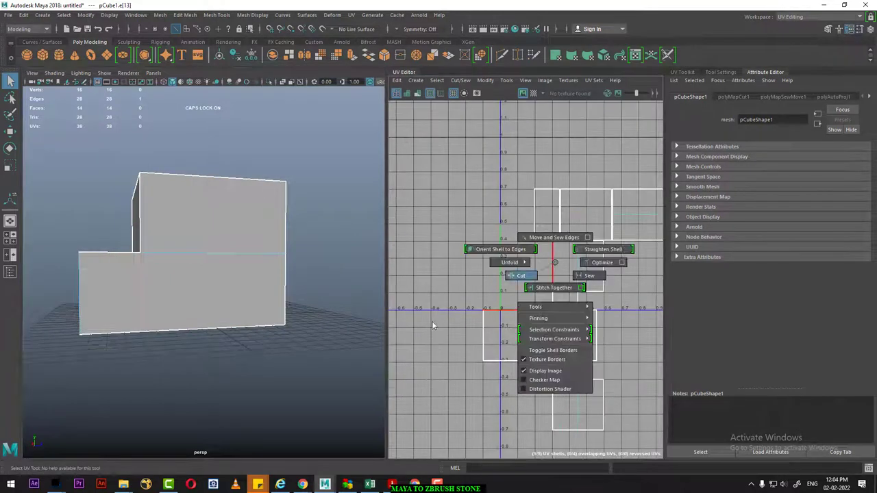
{"action": "left_click", "coordinate": [521, 275]}
{"action": "left_click_drag", "start_coordinate": [221, 327], "coordinate": [349, 307], "text": "alt"}
Step: Select the lower step's front-face UV shell and move it up and left
{"action": "left_click", "coordinate": [405, 333]}
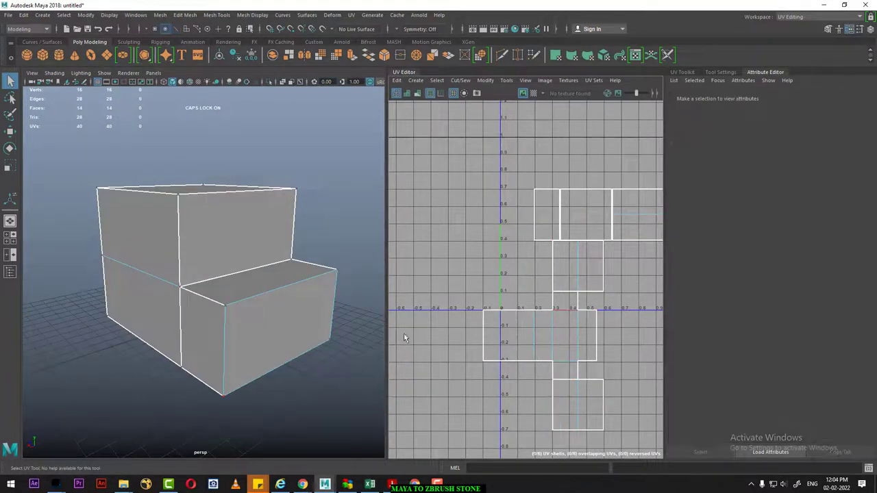
{"action": "right_click", "coordinate": [256, 221]}
{"action": "left_click", "coordinate": [255, 246]}
{"action": "left_click", "coordinate": [267, 328]}
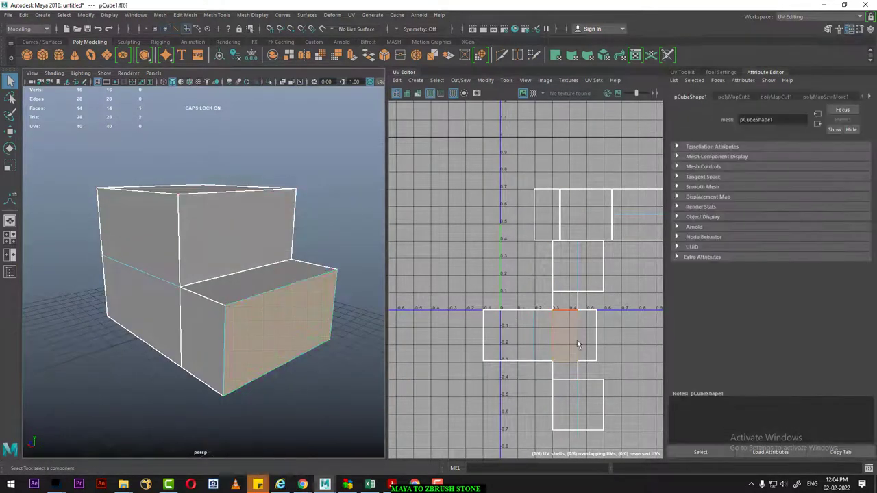
{"action": "right_click_drag", "start_coordinate": [578, 344], "coordinate": [588, 356]}
{"action": "double_click", "coordinate": [559, 359]}
{"action": "key", "text": "w"}
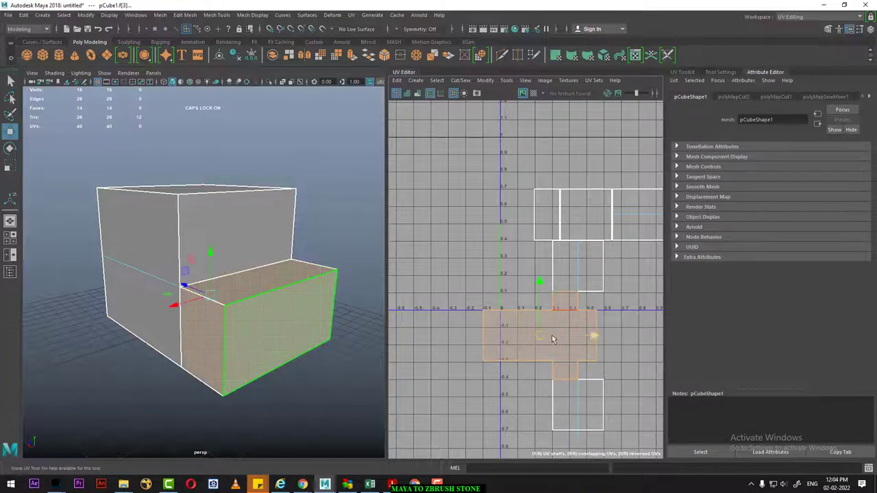
{"action": "mouse_move", "coordinate": [554, 336]}
{"action": "left_mouse_down"}
{"action": "mouse_move", "coordinate": [480, 251]}
{"action": "mouse_move", "coordinate": [449, 173]}
{"action": "left_mouse_up"}
Step: Sew the UV shells along the block's bottom edge and left vertical edge
{"action": "mouse_move", "coordinate": [153, 260]}
{"action": "left_mouse_down", "text": "alt"}
{"action": "mouse_move", "coordinate": [191, 249]}
{"action": "mouse_move", "coordinate": [249, 285]}
{"action": "left_mouse_up", "text": "alt"}
{"action": "left_click", "coordinate": [182, 245]}
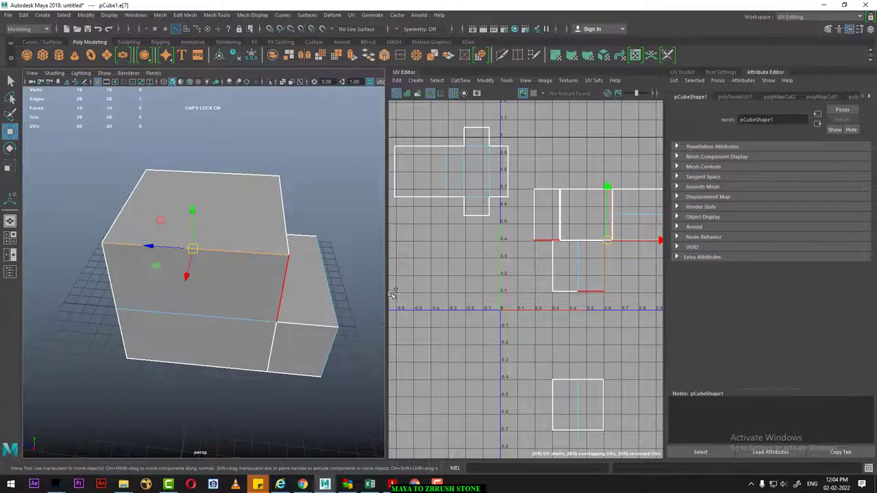
{"action": "scroll", "coordinate": [392, 294], "scroll_direction": "down", "scroll_amount": 2}
{"action": "left_click", "coordinate": [466, 357]}
{"action": "left_click_drag", "start_coordinate": [158, 268], "coordinate": [201, 264], "text": "alt"}
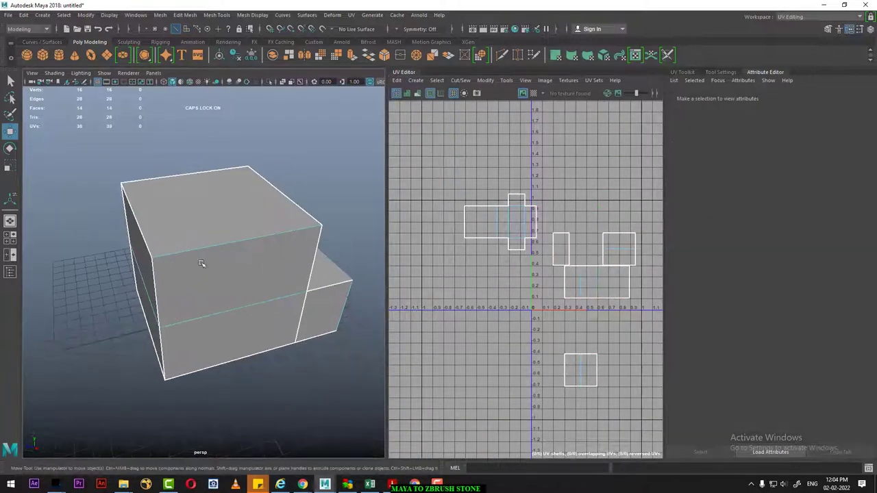
{"action": "left_click", "coordinate": [233, 357]}
{"action": "right_click_drag", "start_coordinate": [568, 251], "coordinate": [551, 250], "text": "shift"}
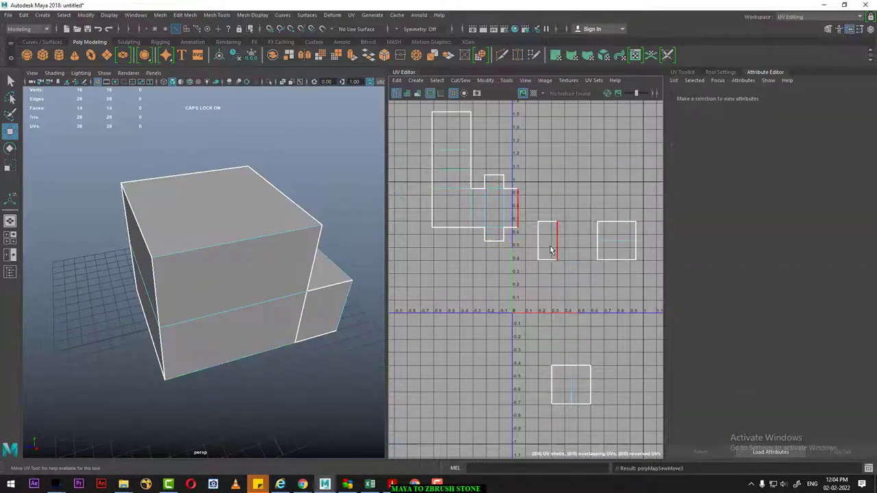
{"action": "left_click_drag", "start_coordinate": [171, 274], "coordinate": [212, 274], "text": "alt"}
{"action": "left_click", "coordinate": [165, 264]}
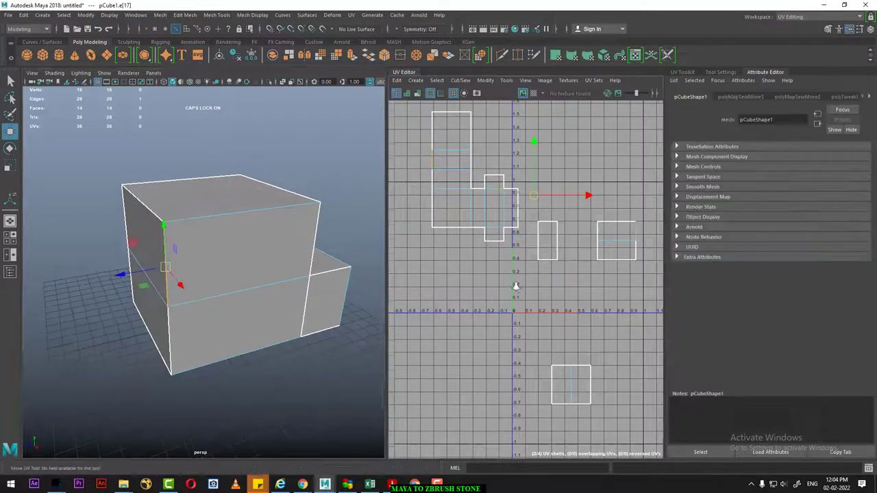
{"action": "right_click_drag", "start_coordinate": [516, 286], "coordinate": [528, 331], "text": "shift"}
{"action": "left_click", "coordinate": [526, 256]}
Step: Cut the UVs along the edges around the lower step's top
{"action": "left_click", "coordinate": [247, 330]}
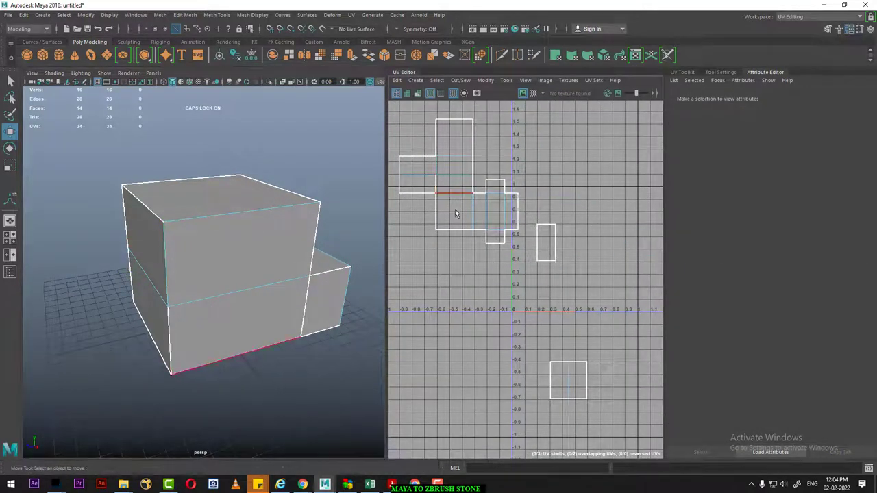
{"action": "left_click", "coordinate": [439, 183]}
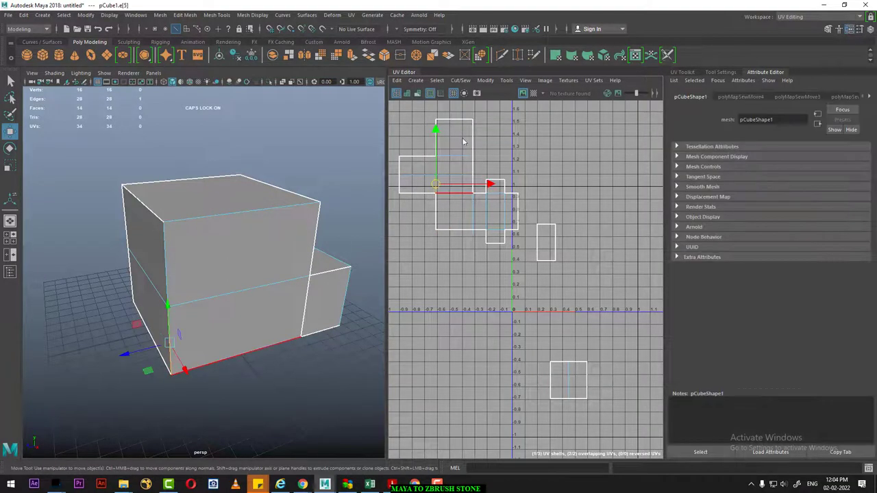
{"action": "key", "text": "a"}
{"action": "mouse_move", "coordinate": [220, 351]}
{"action": "left_mouse_down", "text": "alt"}
{"action": "mouse_move", "coordinate": [298, 313]}
{"action": "mouse_move", "coordinate": [322, 313]}
{"action": "mouse_move", "coordinate": [290, 270]}
{"action": "left_mouse_up", "text": "alt"}
{"action": "right_click_drag", "start_coordinate": [288, 221], "coordinate": [288, 278]}
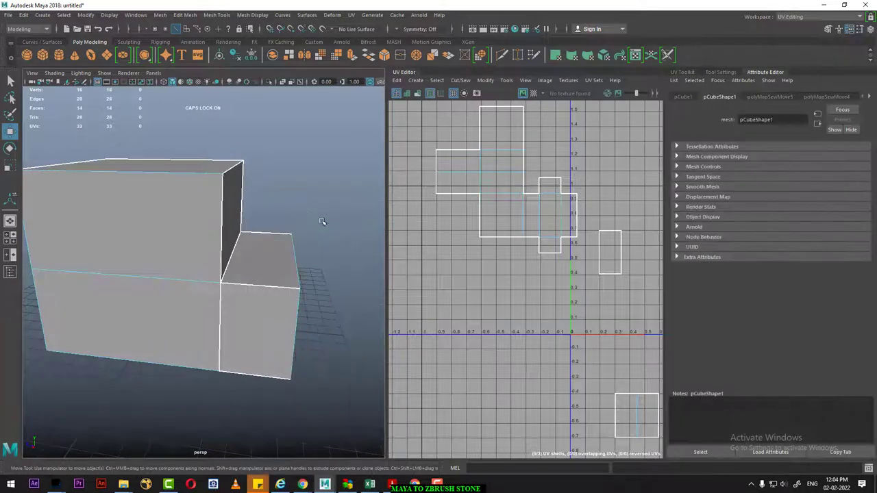
{"action": "left_click_drag", "start_coordinate": [314, 217], "coordinate": [270, 355]}
{"action": "key", "text": "f"}
{"action": "scroll", "coordinate": [537, 228], "scroll_direction": "up", "scroll_amount": 2}
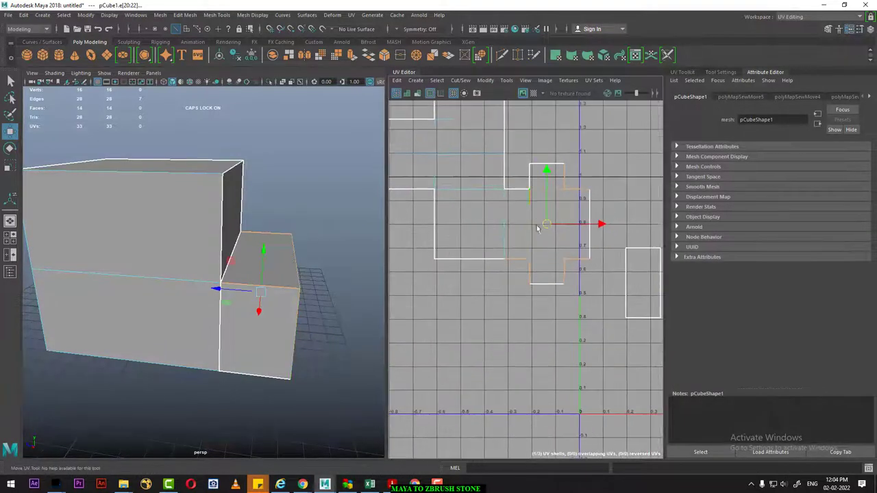
{"action": "right_click_drag", "start_coordinate": [557, 225], "coordinate": [519, 201], "text": "shift"}
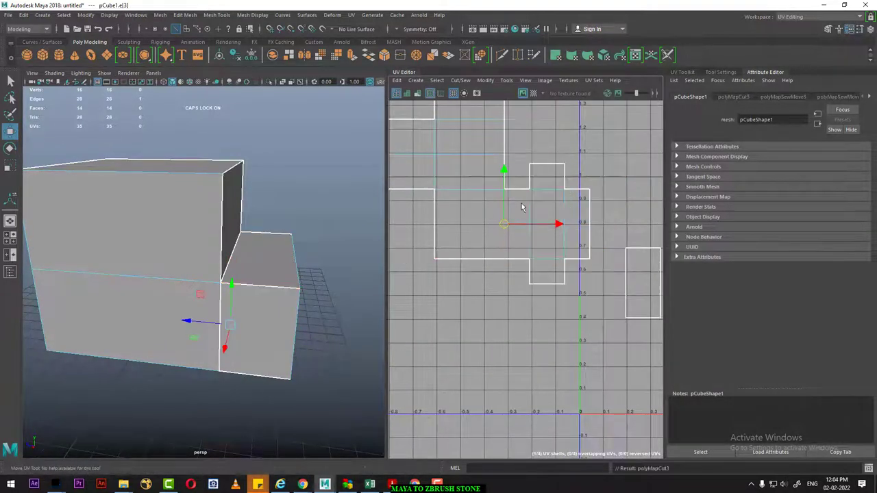
Step: Select the strip UV shell and move it up and to the right
{"action": "left_click", "coordinate": [604, 172]}
{"action": "left_click_drag", "start_coordinate": [604, 172], "coordinate": [554, 209]}
{"action": "right_click_drag", "start_coordinate": [548, 201], "coordinate": [549, 227]}
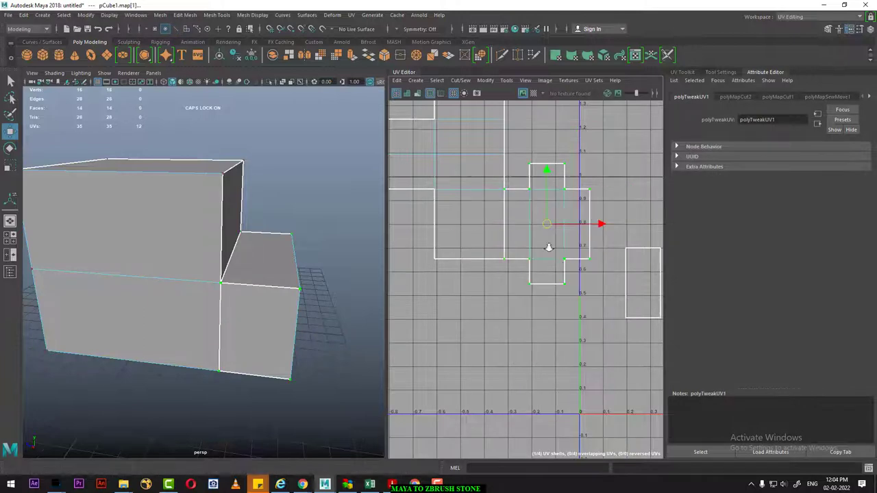
{"action": "scroll", "coordinate": [548, 233], "scroll_direction": "down", "scroll_amount": 2}
{"action": "left_click_drag", "start_coordinate": [548, 233], "coordinate": [618, 171]}
Step: Sew the small strip shell onto the cross shell along its seam edge
{"action": "left_click_drag", "start_coordinate": [221, 331], "coordinate": [307, 336], "text": "alt"}
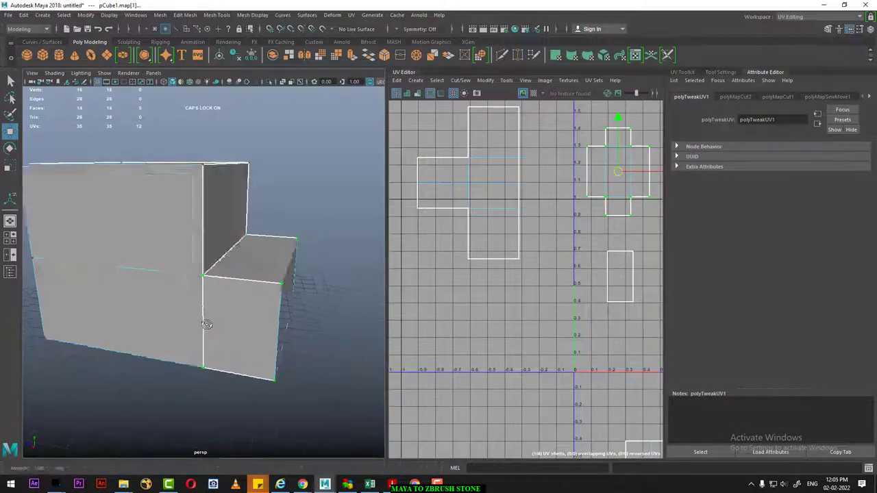
{"action": "scroll", "coordinate": [562, 273], "scroll_direction": "down", "scroll_amount": 3}
{"action": "right_click_drag", "start_coordinate": [552, 233], "coordinate": [541, 214]}
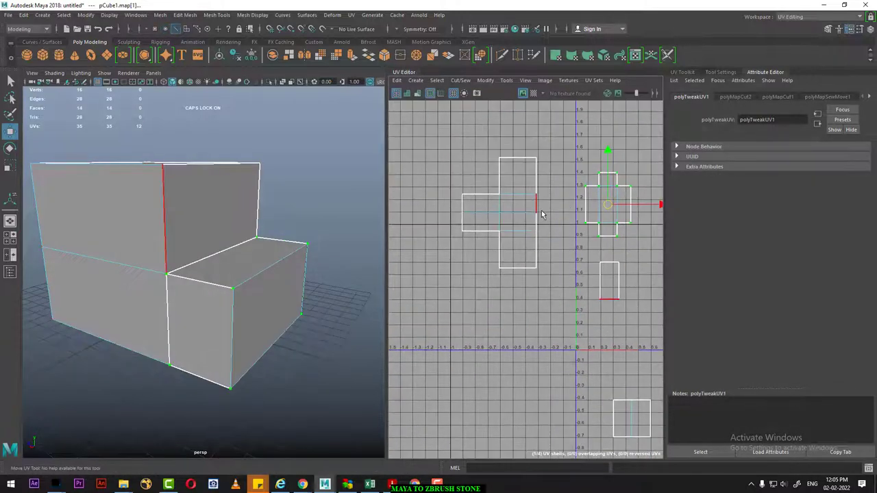
{"action": "left_click", "coordinate": [535, 226]}
{"action": "right_click_drag", "start_coordinate": [572, 245], "coordinate": [572, 226], "text": "shift"}
{"action": "key", "text": "ctrl+z"}
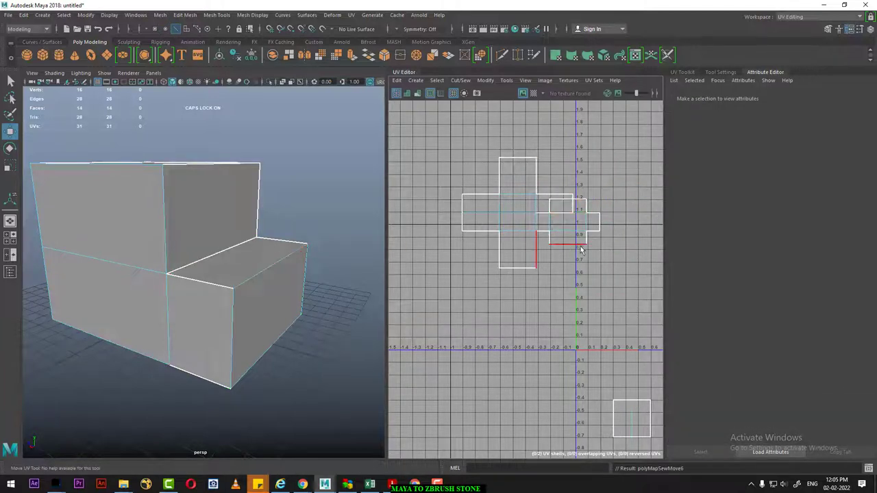
{"action": "key", "text": "shift+z"}
{"action": "scroll", "coordinate": [622, 176], "scroll_direction": "up", "scroll_amount": 1}
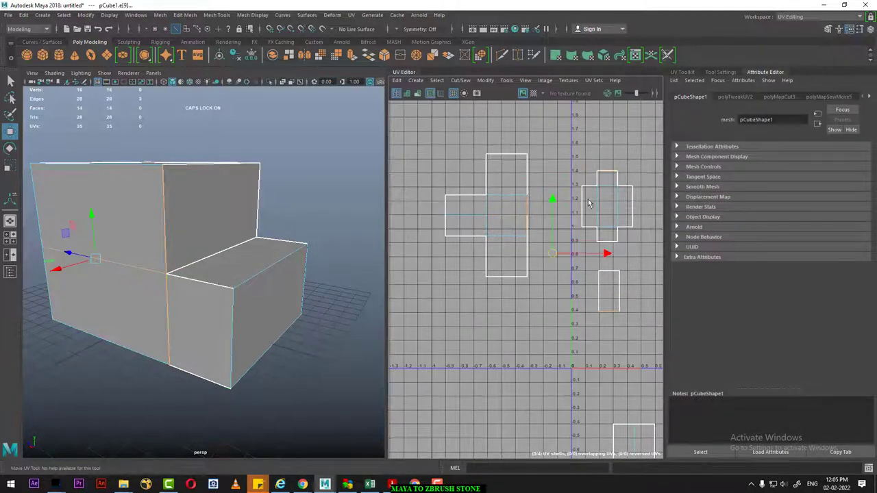
{"action": "right_click_drag", "start_coordinate": [552, 205], "coordinate": [551, 183], "text": "shift"}
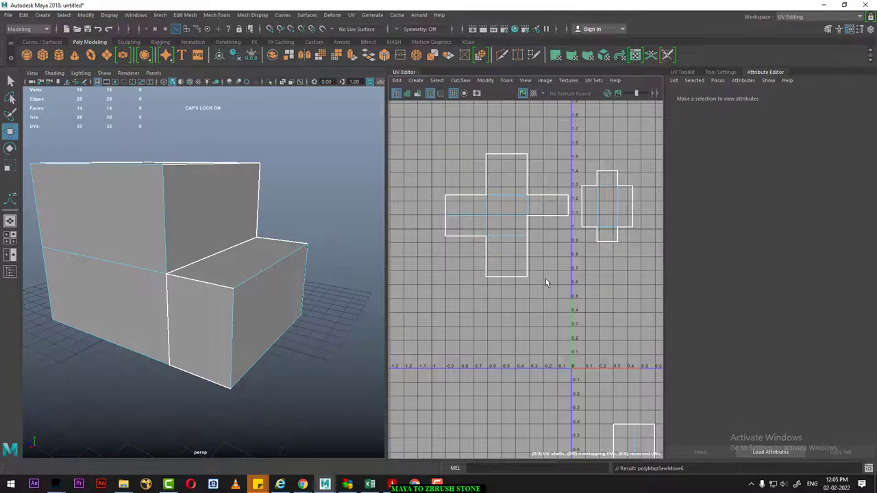
Step: Sew the square shell onto the cross along edges e[8] and e[10]
{"action": "middle_click_drag", "start_coordinate": [569, 281], "coordinate": [554, 254], "text": "alt"}
{"action": "scroll", "coordinate": [553, 254], "scroll_direction": "down", "scroll_amount": 2}
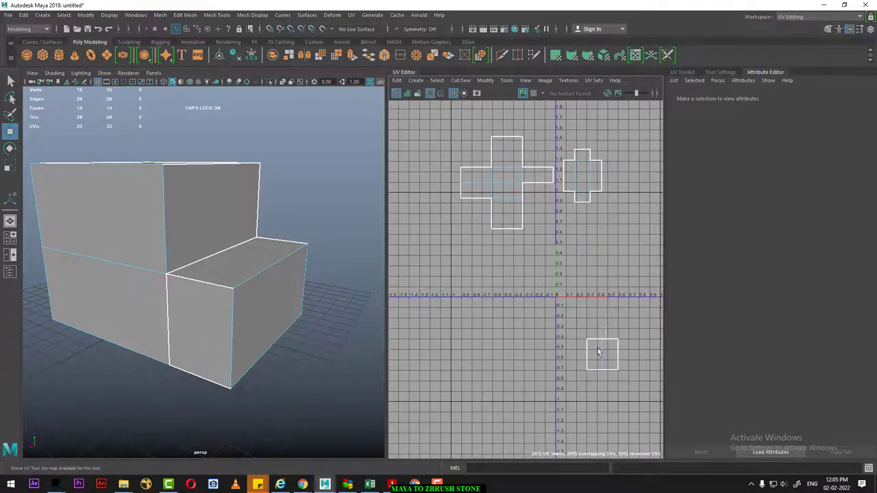
{"action": "left_click", "coordinate": [507, 198]}
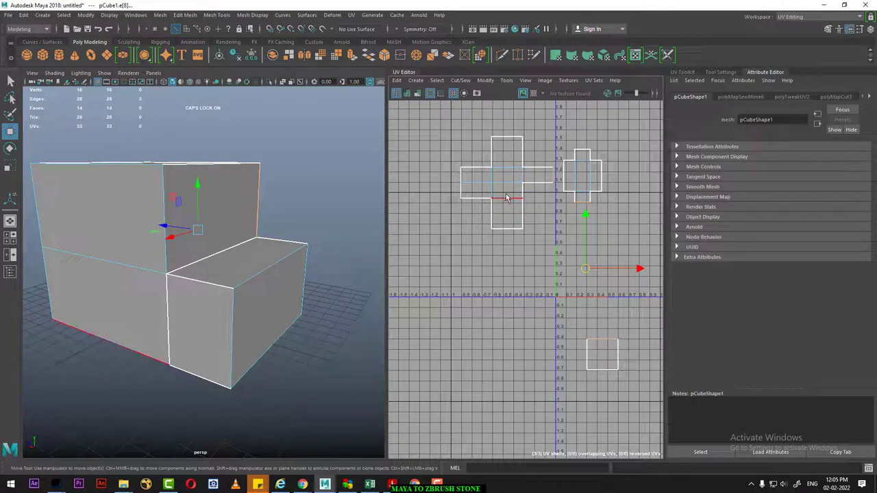
{"action": "left_click", "coordinate": [501, 229]}
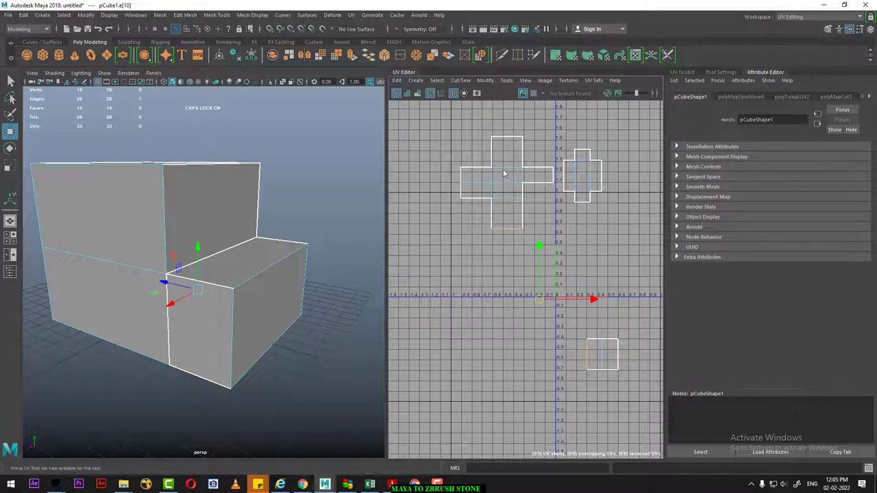
{"action": "right_click_drag", "start_coordinate": [503, 173], "coordinate": [519, 172], "text": "shift"}
Step: Reframe the block view and select all of its UVs
{"action": "scroll", "coordinate": [548, 254], "scroll_direction": "up", "scroll_amount": 2}
{"action": "scroll", "coordinate": [205, 245], "scroll_direction": "down", "scroll_amount": 2}
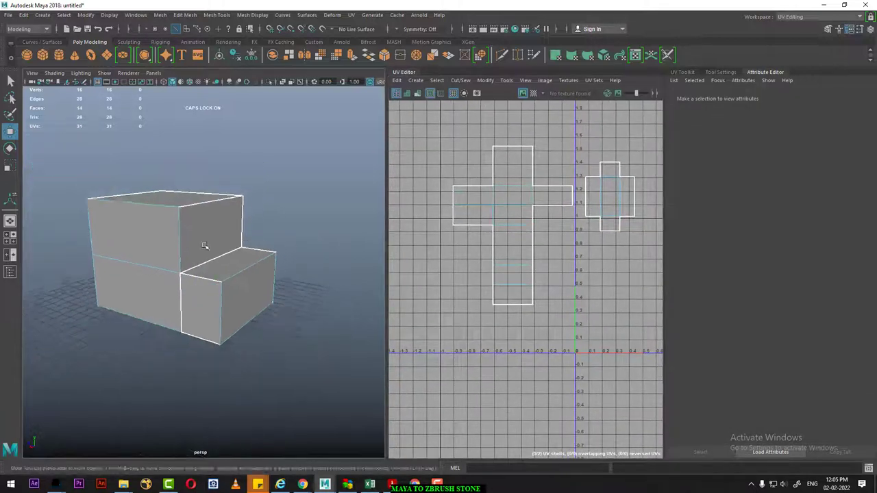
{"action": "left_click_drag", "start_coordinate": [205, 246], "coordinate": [226, 239], "text": "alt"}
{"action": "scroll", "coordinate": [582, 267], "scroll_direction": "down", "scroll_amount": 2}
{"action": "right_click_drag", "start_coordinate": [542, 202], "coordinate": [459, 335]}
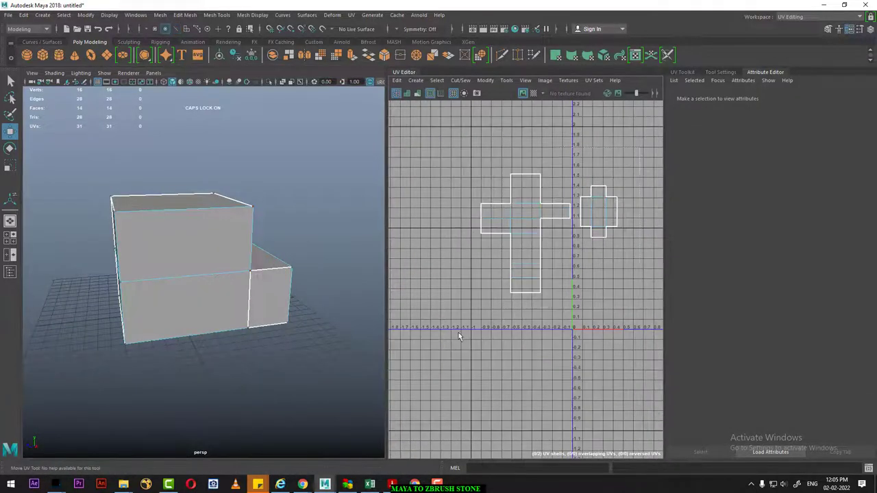
{"action": "left_click_drag", "start_coordinate": [459, 335], "coordinate": [623, 157]}
Step: Scale the selected cube UV shells down slightly in the UV Editor
{"action": "right_click_drag", "start_coordinate": [591, 153], "coordinate": [488, 230]}
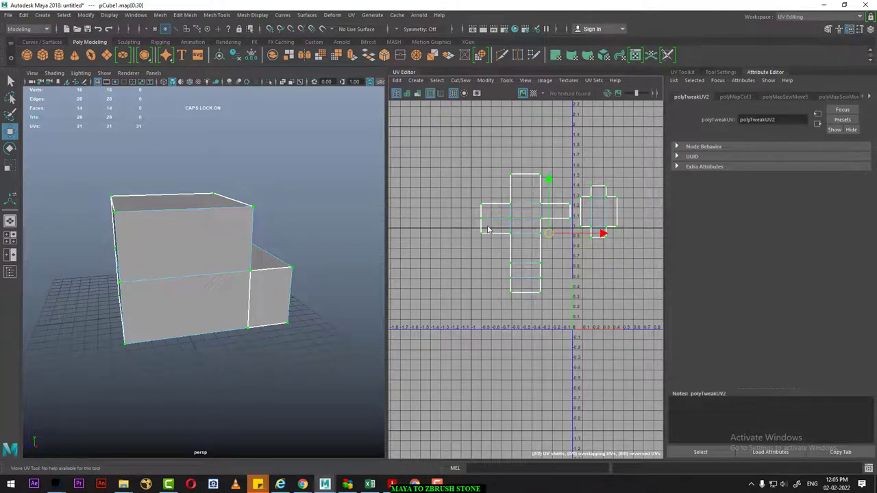
{"action": "scroll", "coordinate": [521, 251], "scroll_direction": "up", "scroll_amount": 2}
{"action": "scroll", "coordinate": [513, 281], "scroll_direction": "up", "scroll_amount": 1}
{"action": "scroll", "coordinate": [528, 288], "scroll_direction": "up", "scroll_amount": 1}
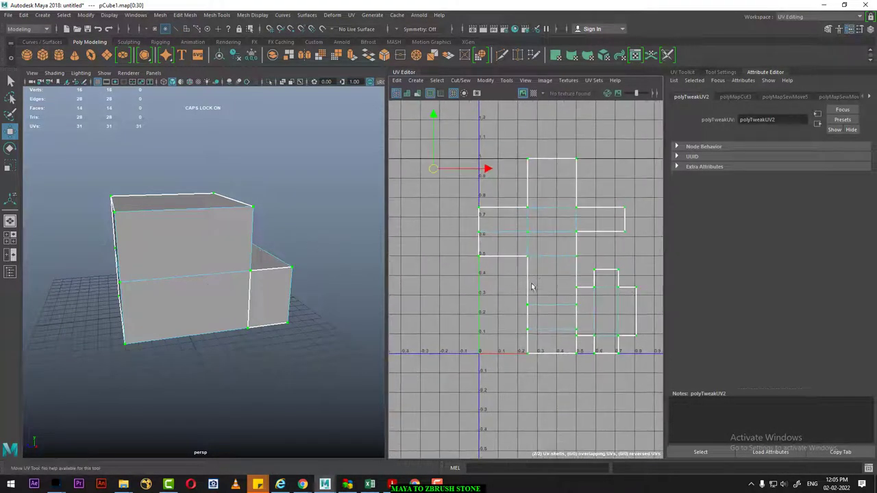
{"action": "key", "text": "r"}
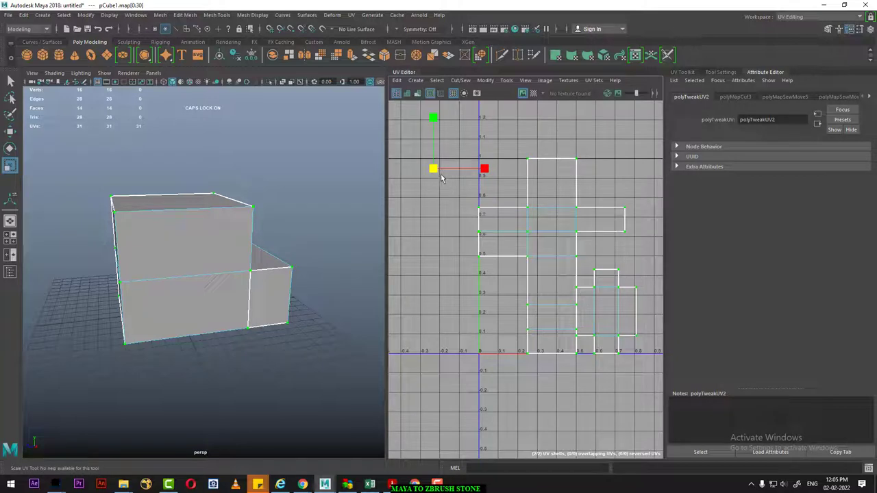
{"action": "left_click_drag", "start_coordinate": [440, 178], "coordinate": [478, 222]}
Step: Reselect all the cube's UVs and shift the shells slightly to the right
{"action": "key", "text": "F8"}
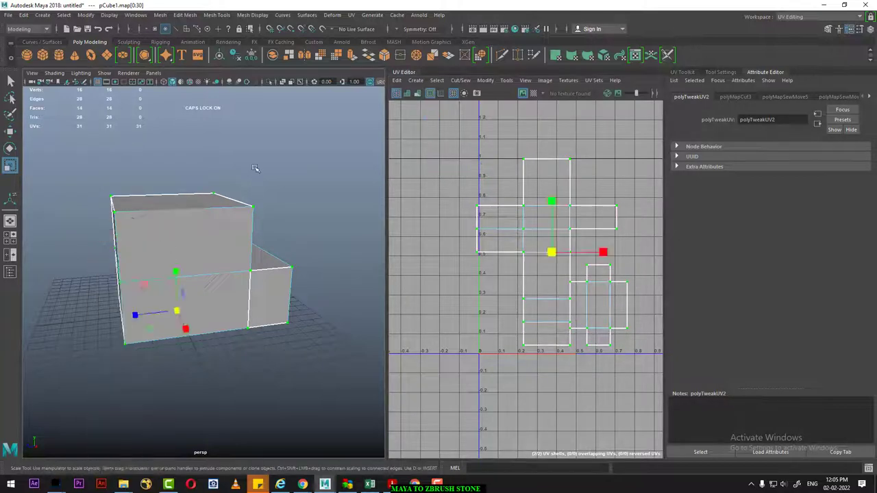
{"action": "scroll", "coordinate": [487, 215], "scroll_direction": "down", "scroll_amount": 1}
{"action": "scroll", "coordinate": [507, 224], "scroll_direction": "up", "scroll_amount": 1}
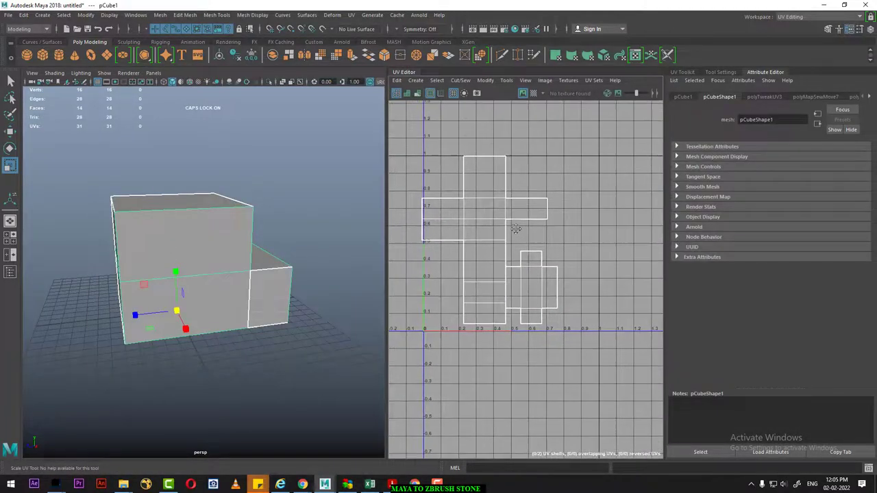
{"action": "key", "text": "F11"}
{"action": "scroll", "coordinate": [472, 251], "scroll_direction": "up", "scroll_amount": 1}
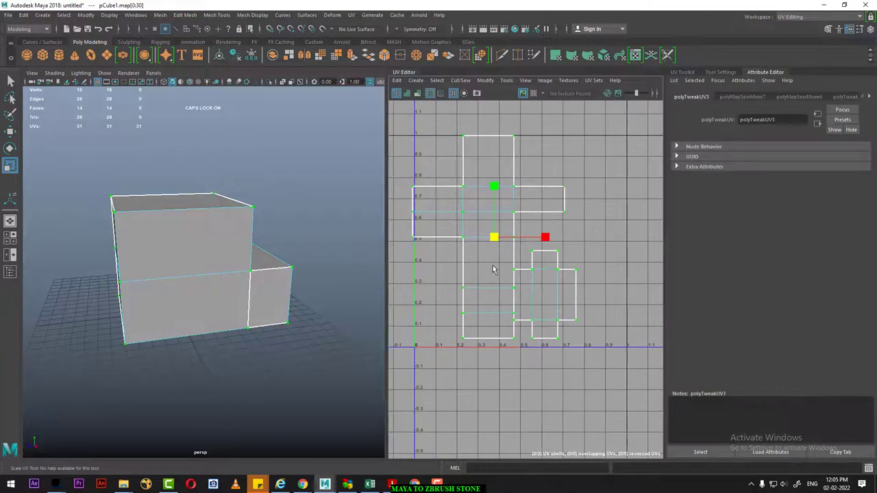
{"action": "key", "text": "w"}
{"action": "left_click_drag", "start_coordinate": [551, 236], "coordinate": [561, 238]}
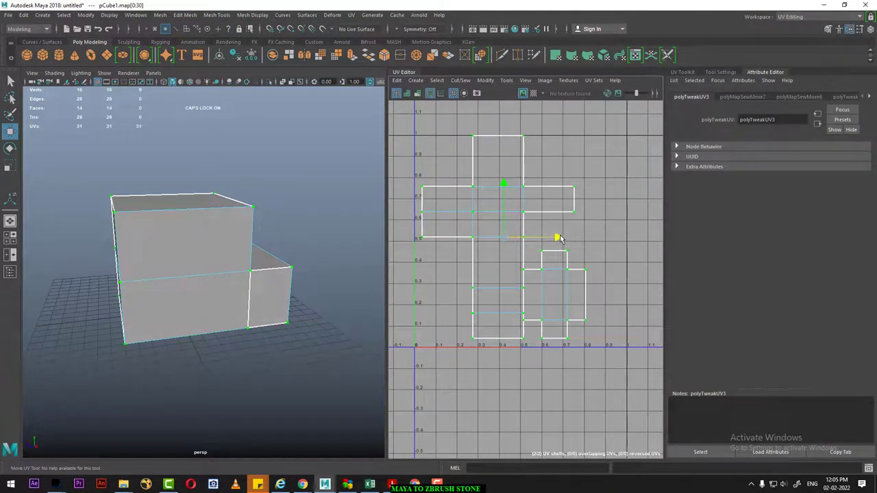
Step: Shrink the UV shells a little more to fit inside the 0–1 square
{"action": "scroll", "coordinate": [560, 238], "scroll_direction": "down", "scroll_amount": 2}
{"action": "scroll", "coordinate": [454, 196], "scroll_direction": "down", "scroll_amount": 2}
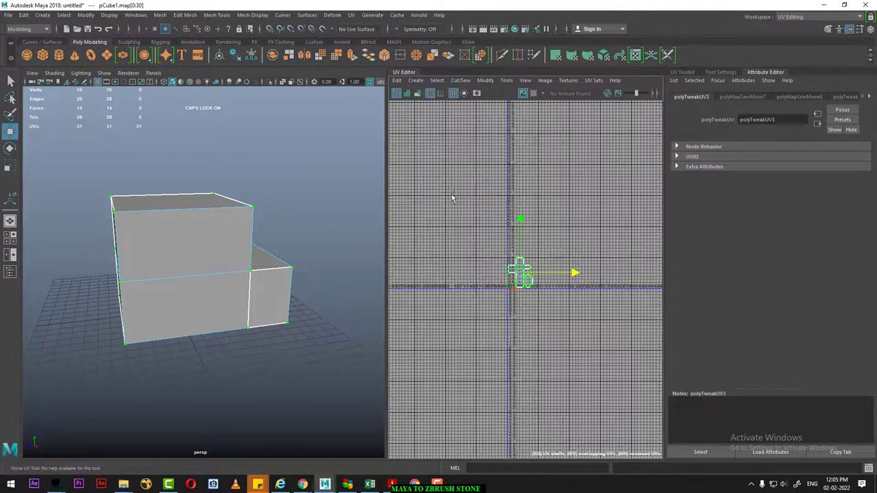
{"action": "scroll", "coordinate": [454, 196], "scroll_direction": "up", "scroll_amount": 3}
{"action": "scroll", "coordinate": [447, 202], "scroll_direction": "down", "scroll_amount": 2}
{"action": "scroll", "coordinate": [447, 202], "scroll_direction": "up", "scroll_amount": 2}
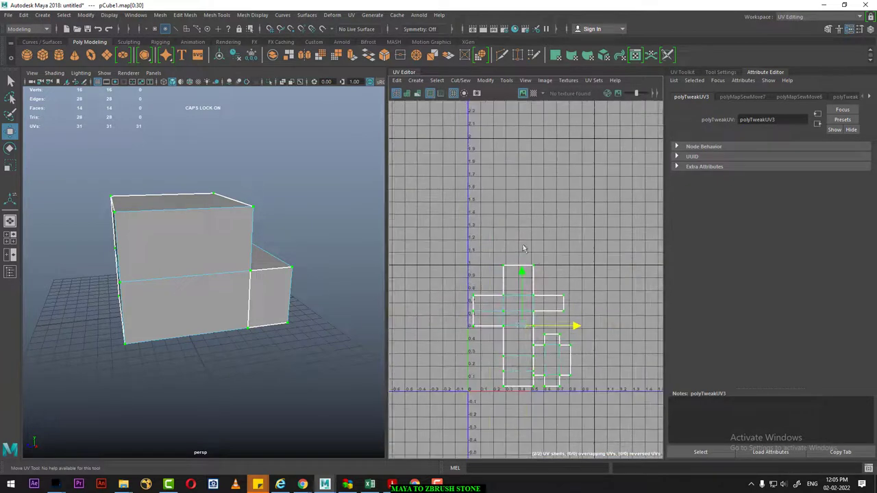
{"action": "scroll", "coordinate": [523, 239], "scroll_direction": "up", "scroll_amount": 2}
{"action": "key", "text": "r"}
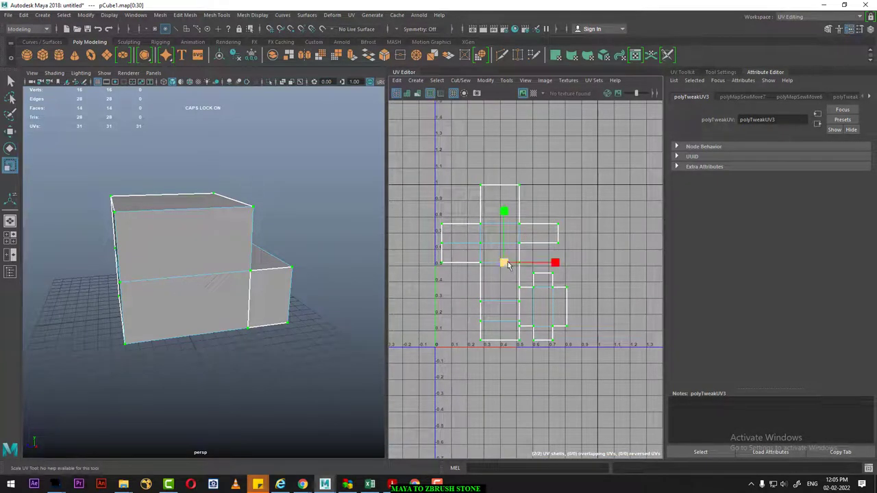
{"action": "left_click_drag", "start_coordinate": [507, 266], "coordinate": [504, 266]}
Step: Select the whole small cross-shaped shell and move it right, clear of the other shell
{"action": "scroll", "coordinate": [505, 269], "scroll_direction": "up", "scroll_amount": 2}
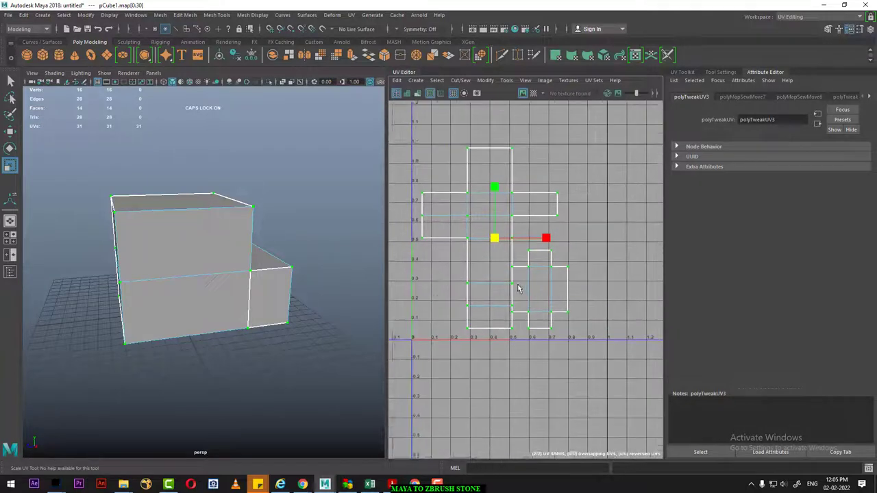
{"action": "scroll", "coordinate": [518, 287], "scroll_direction": "up", "scroll_amount": 1}
{"action": "left_click", "coordinate": [584, 264]}
{"action": "right_click", "coordinate": [535, 285], "text": "shift"}
{"action": "right_click_drag", "start_coordinate": [535, 285], "coordinate": [596, 296], "text": "shift"}
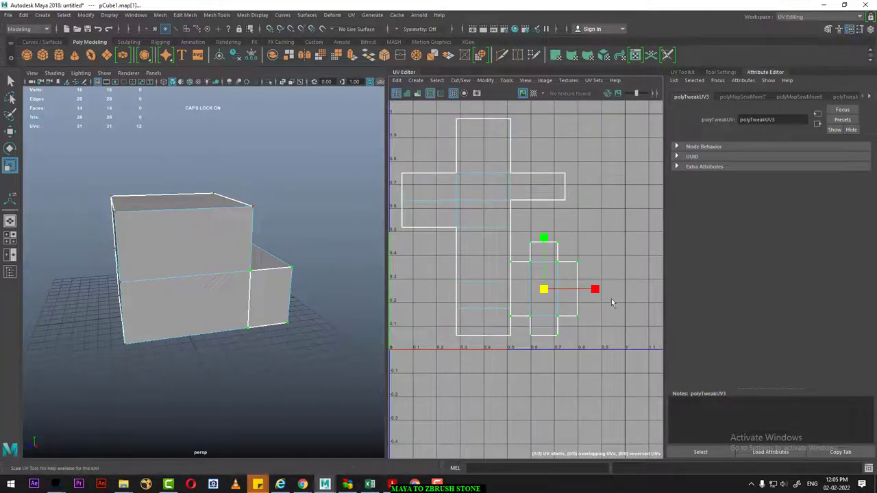
{"action": "left_click_drag", "start_coordinate": [596, 291], "coordinate": [610, 291]}
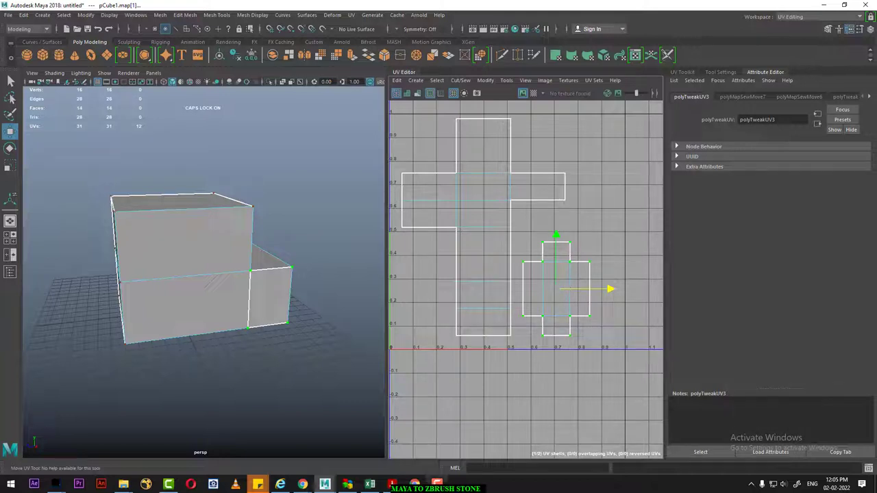
{"action": "left_click_drag", "start_coordinate": [196, 407], "coordinate": [248, 197], "text": "alt"}
{"action": "key", "text": "F8"}
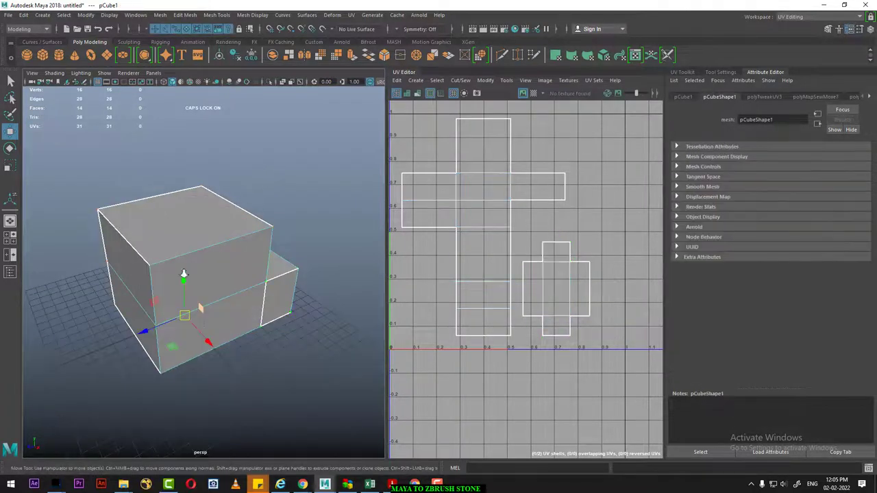
Step: Open the Channel Box / Layer Editor as a floating window over the UV layout
{"action": "scroll", "coordinate": [247, 197], "scroll_direction": "down", "scroll_amount": 5}
{"action": "scroll", "coordinate": [247, 197], "scroll_direction": "up", "scroll_amount": 1}
{"action": "left_click", "coordinate": [870, 30]}
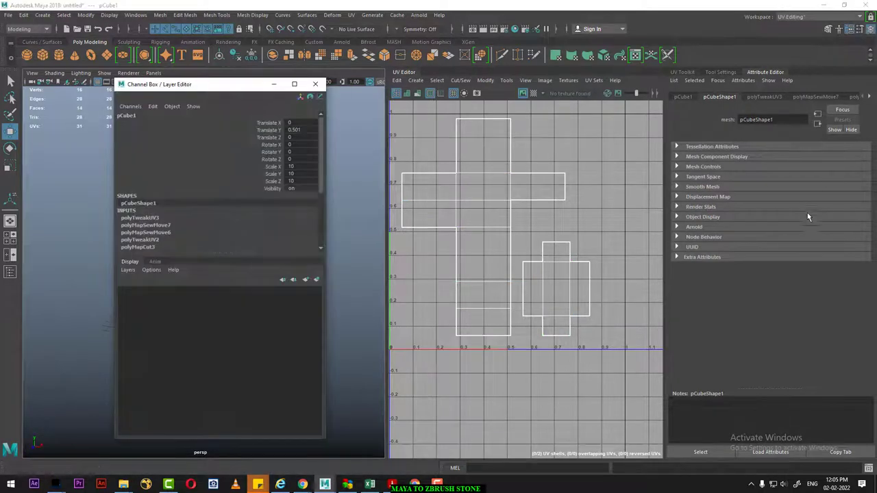
{"action": "left_click_drag", "start_coordinate": [238, 91], "coordinate": [565, 91]}
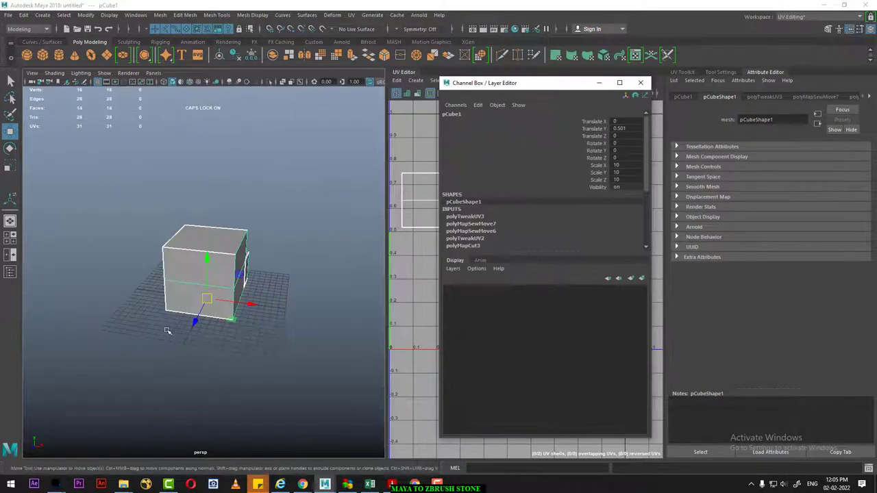
Step: Toggle smooth preview on with 3 and off with 1, then park the window at the right edge
{"action": "left_click", "coordinate": [248, 269]}
{"action": "scroll", "coordinate": [248, 270], "scroll_direction": "up", "scroll_amount": 3}
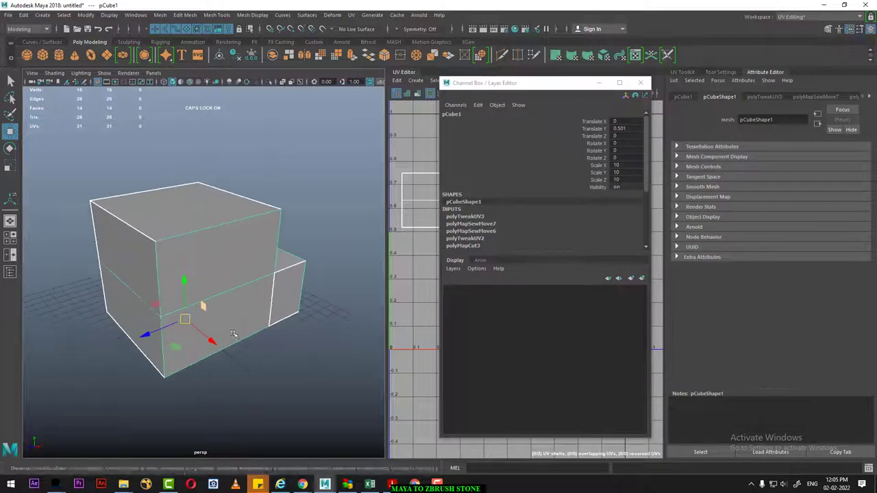
{"action": "left_click_drag", "start_coordinate": [235, 312], "coordinate": [240, 317], "text": "alt"}
{"action": "key", "text": "3"}
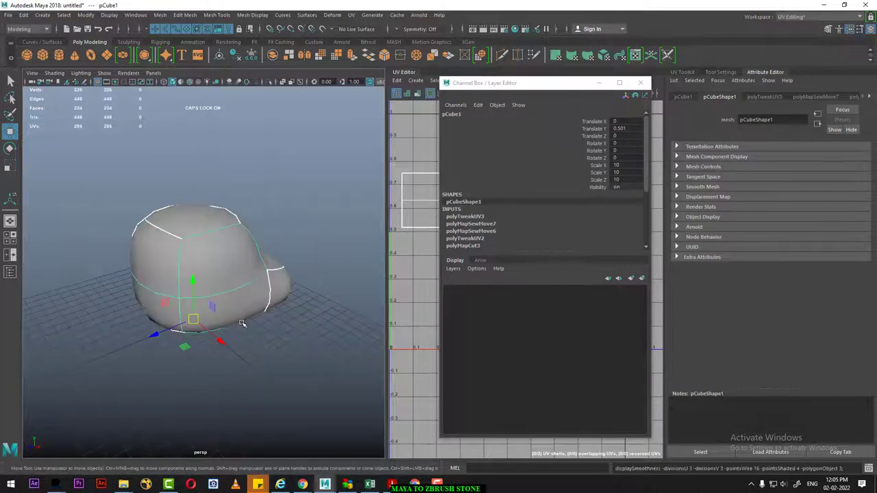
{"action": "key", "text": "1"}
{"action": "mouse_move", "coordinate": [244, 328]}
{"action": "left_mouse_down", "text": "alt"}
{"action": "mouse_move", "coordinate": [247, 361]}
{"action": "mouse_move", "coordinate": [265, 346]}
{"action": "mouse_move", "coordinate": [251, 355]}
{"action": "mouse_move", "coordinate": [250, 370]}
{"action": "left_mouse_up", "text": "alt"}
{"action": "left_click_drag", "start_coordinate": [545, 85], "coordinate": [777, 84]}
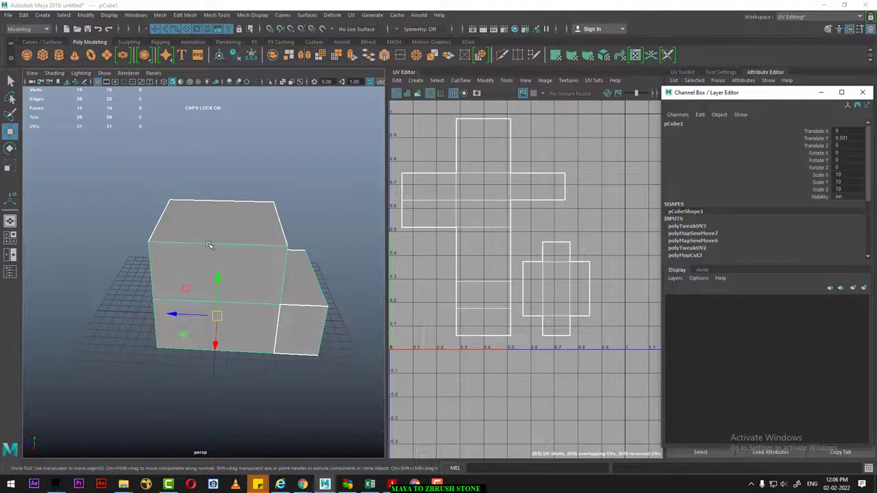
Step: From Save Scene As, create a new Desktop folder named MAY TO ZBRUSH and enter it
{"action": "left_click", "coordinate": [8, 14]}
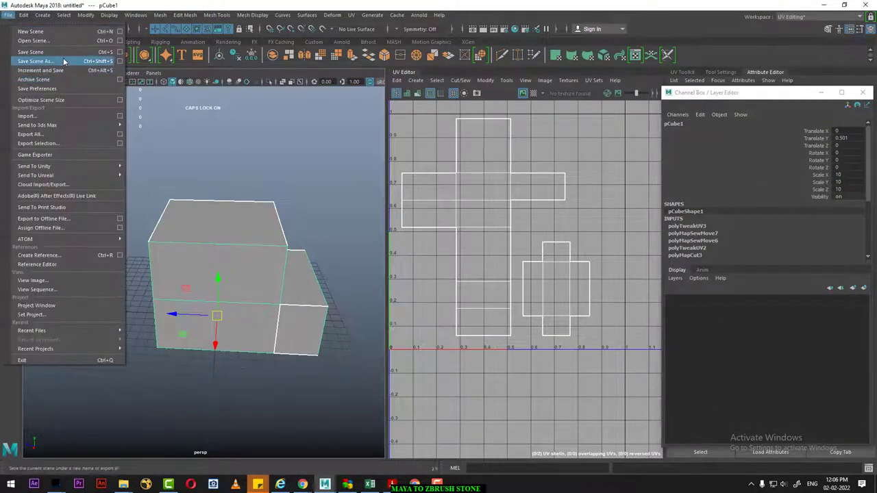
{"action": "left_click", "coordinate": [36, 61]}
{"action": "left_click", "coordinate": [66, 108]}
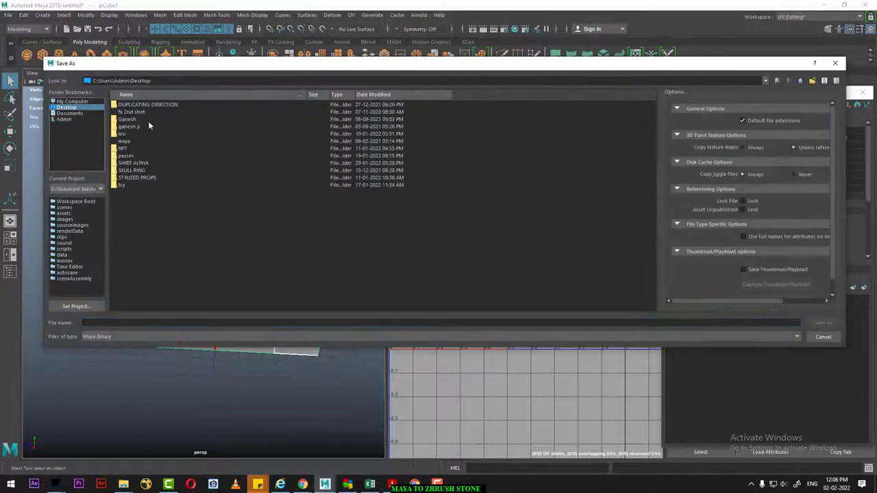
{"action": "left_click", "coordinate": [811, 81]}
{"action": "type", "text": "MAYA TO ZBRUSH"}
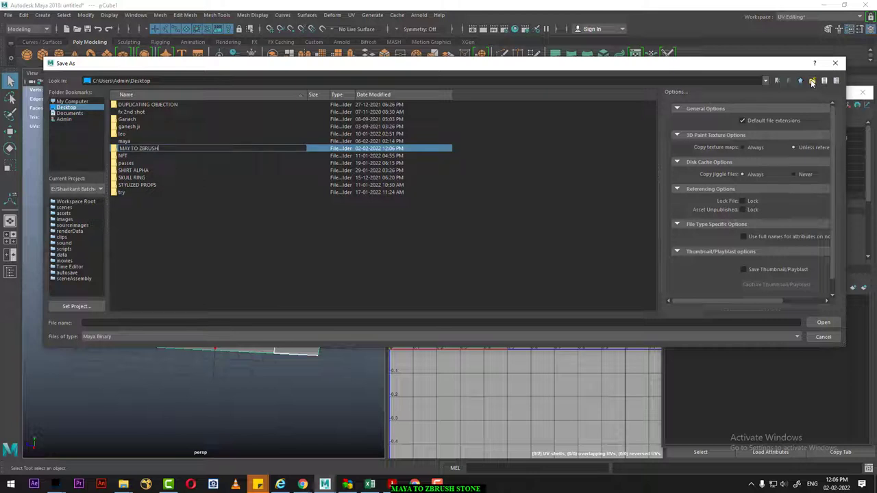
{"action": "key", "text": "Return"}
{"action": "key", "text": "Return"}
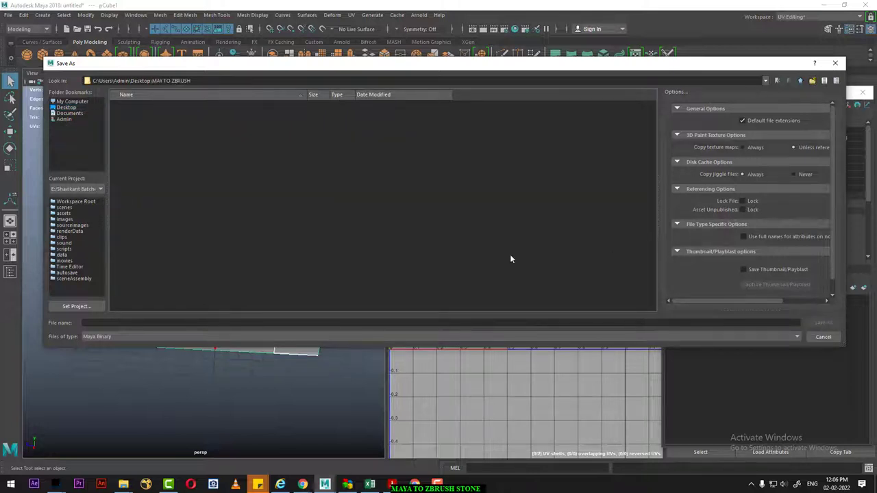
Step: Save the scene there with the file name MAYA TO ZBRUSH
{"action": "left_click", "coordinate": [185, 323]}
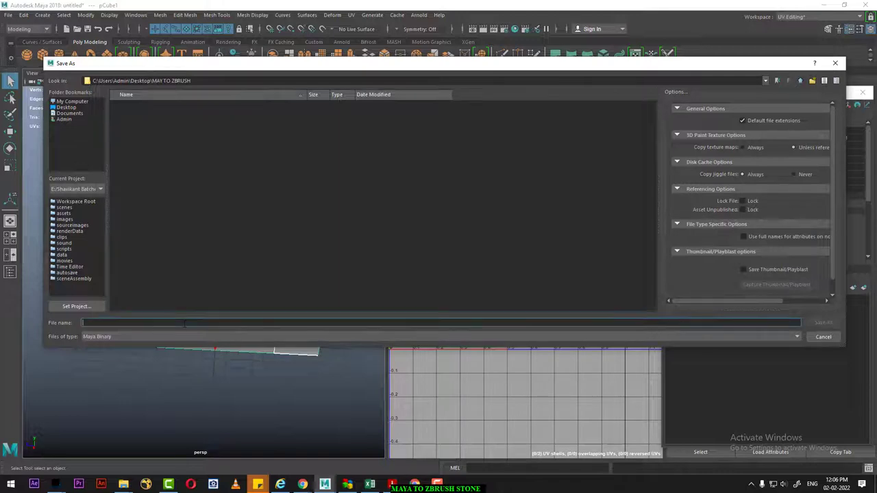
{"action": "type", "text": "MAYA TO ZBRUSH"}
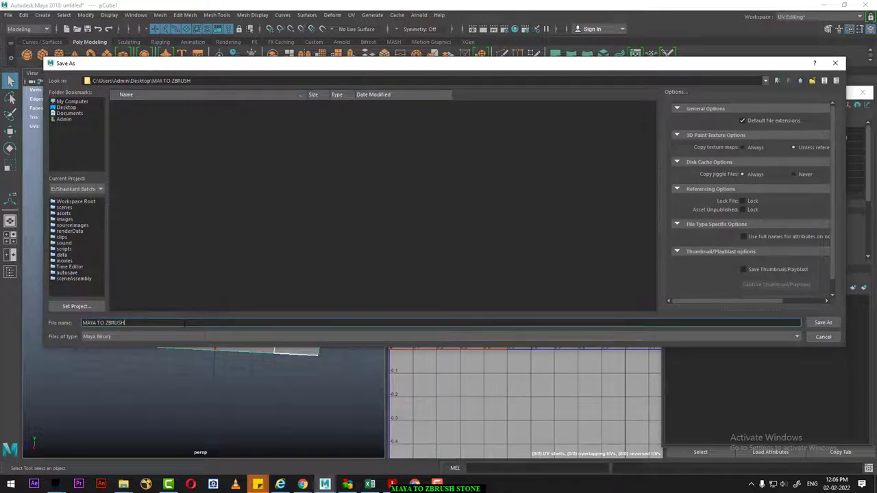
{"action": "key", "text": "Return"}
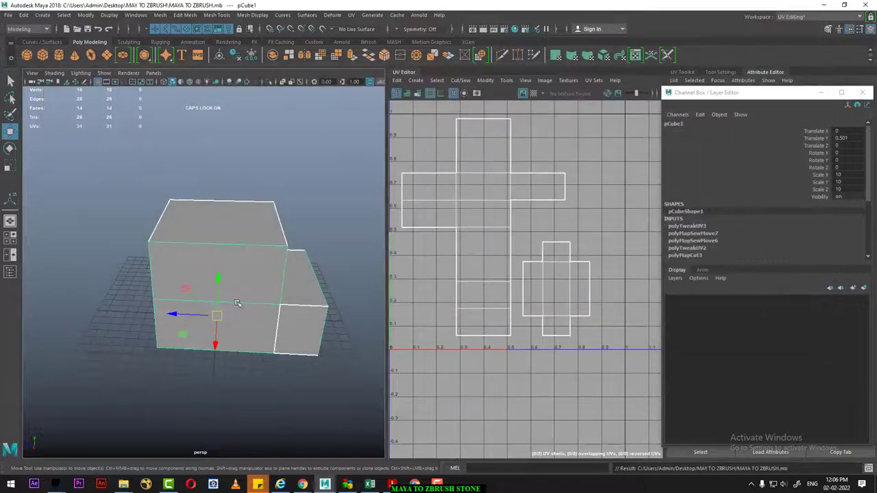
Step: Orbit around the stepped block and reselect the cube
{"action": "left_click_drag", "start_coordinate": [236, 303], "coordinate": [288, 301], "text": "alt"}
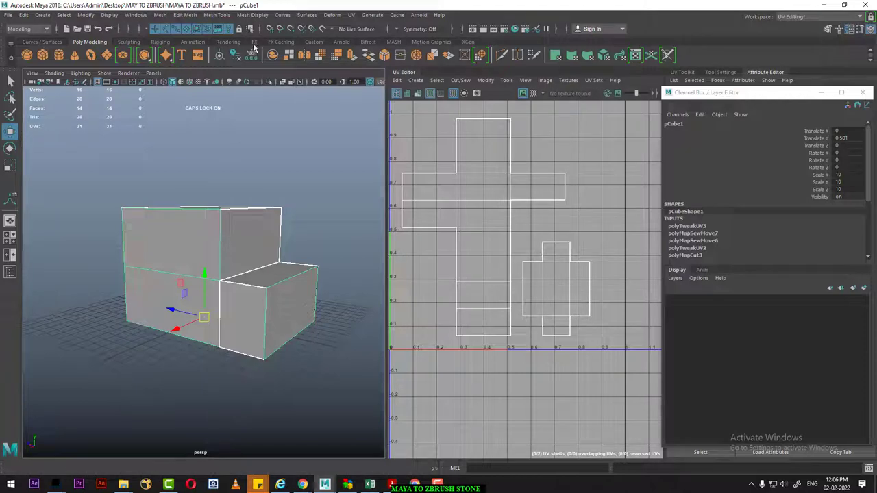
{"action": "left_click_drag", "start_coordinate": [236, 188], "coordinate": [217, 228], "text": "alt"}
{"action": "right_click_drag", "start_coordinate": [216, 228], "coordinate": [212, 275]}
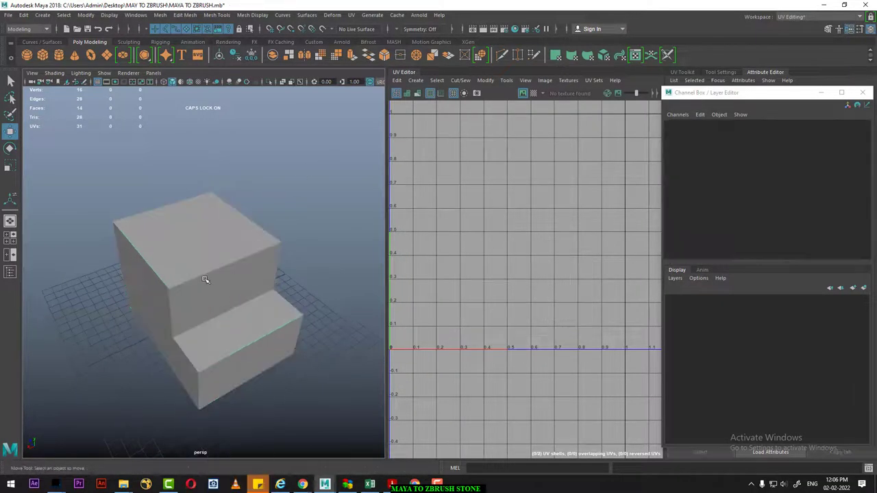
{"action": "left_click", "coordinate": [211, 275]}
{"action": "right_click_drag", "start_coordinate": [275, 193], "coordinate": [247, 267], "text": "shift"}
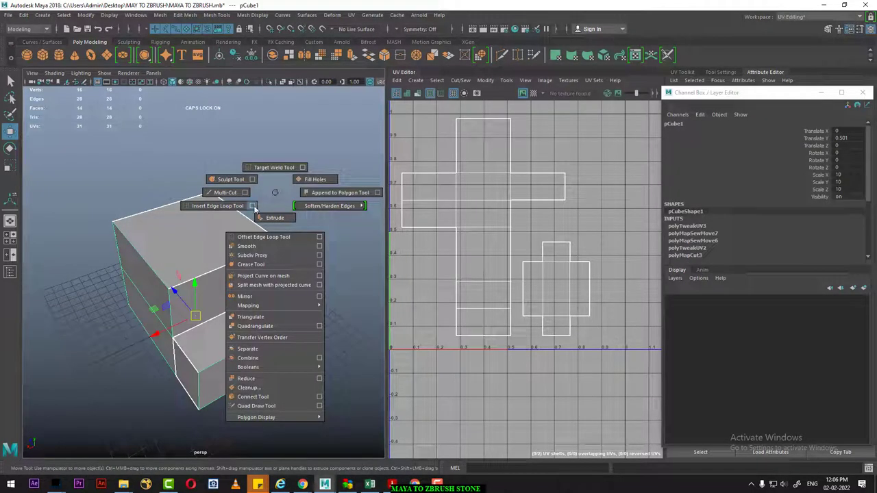
Step: Close the floating attributes window, undo a trial edge loop, and browse the Mesh Display and Mesh Tools menus
{"action": "left_click", "coordinate": [862, 92]}
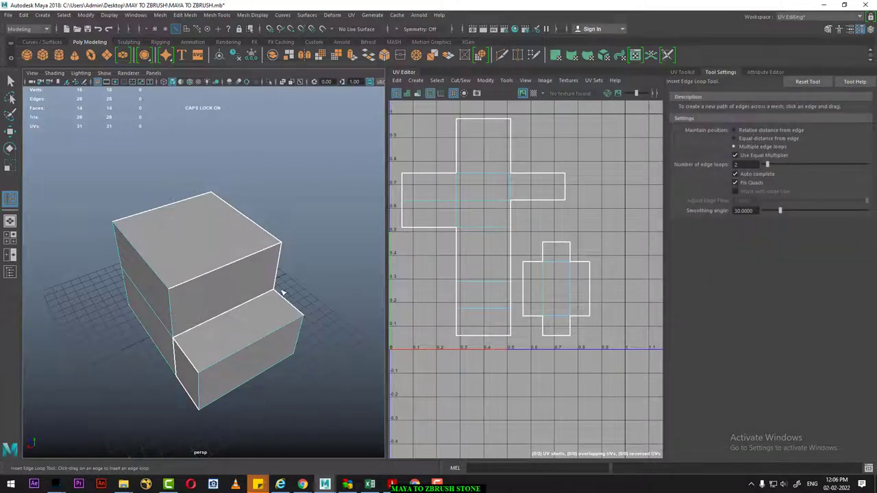
{"action": "left_click", "coordinate": [218, 285]}
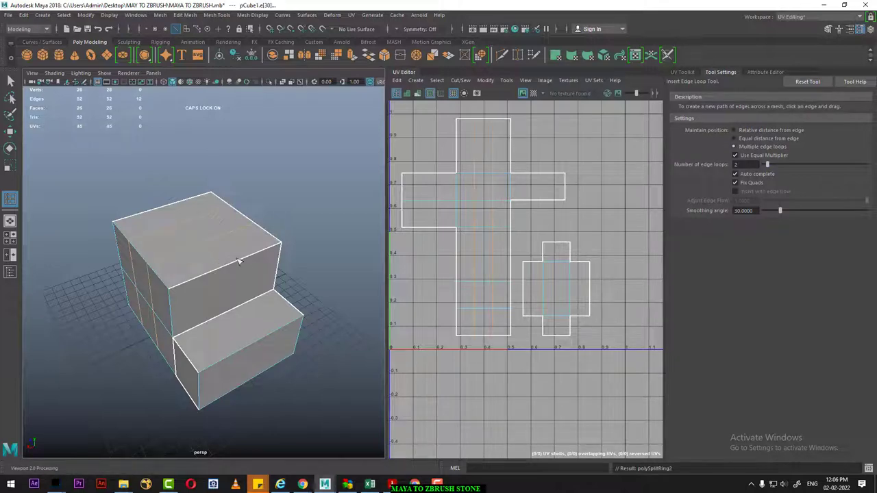
{"action": "key", "text": "ctrl+z"}
{"action": "key", "text": "w"}
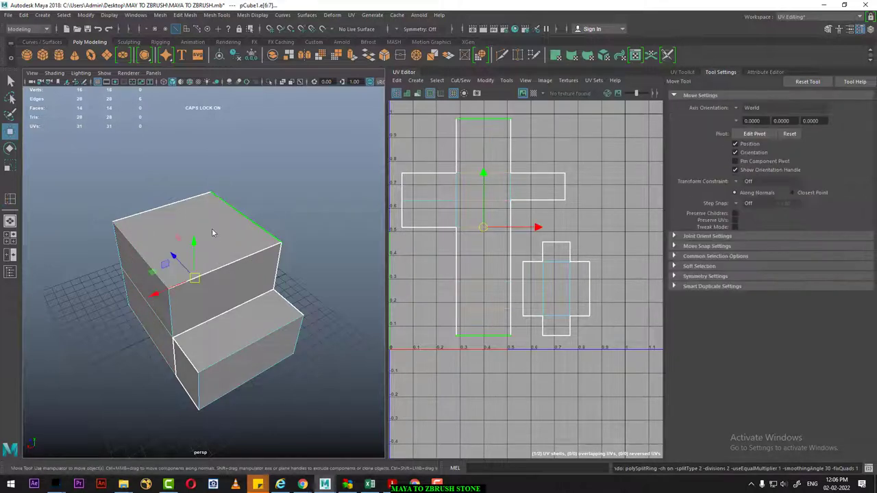
{"action": "key", "text": "ctrl+z"}
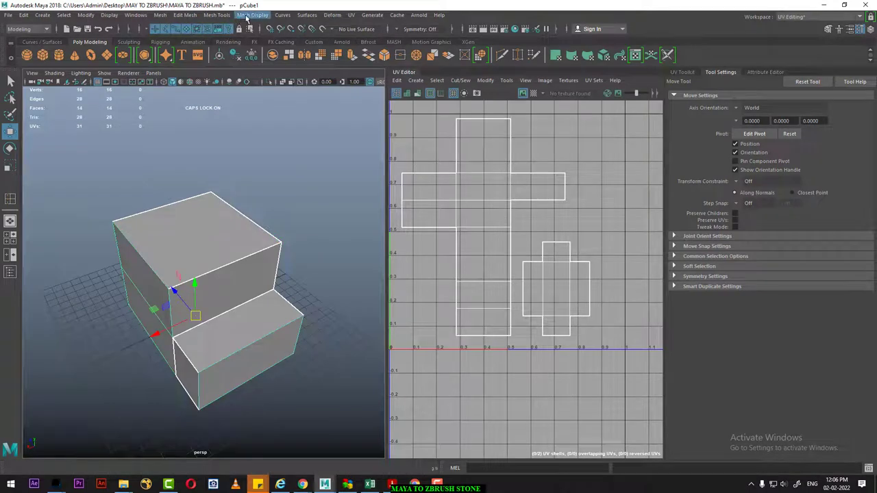
{"action": "left_click", "coordinate": [252, 14]}
{"action": "left_click", "coordinate": [217, 14]}
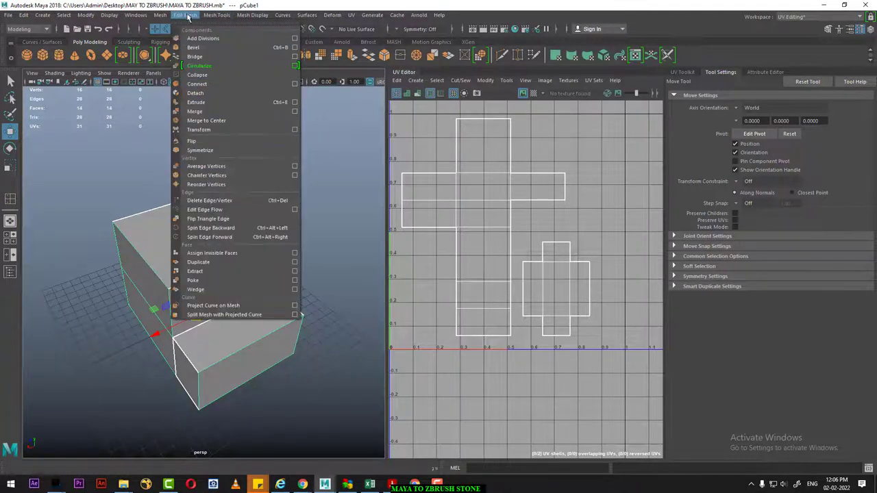
Step: Apply Add Divisions to Face with 5 levels to get a 14,336-face mesh, then close the options
{"action": "left_click", "coordinate": [296, 39]}
{"action": "scroll", "coordinate": [287, 275], "scroll_direction": "up", "scroll_amount": 2}
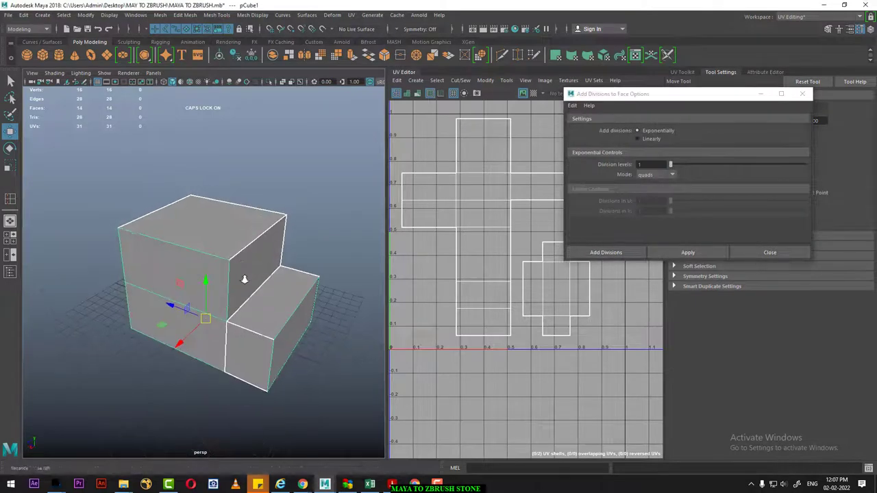
{"action": "scroll", "coordinate": [244, 279], "scroll_direction": "up", "scroll_amount": 2}
{"action": "scroll", "coordinate": [229, 239], "scroll_direction": "up", "scroll_amount": 3}
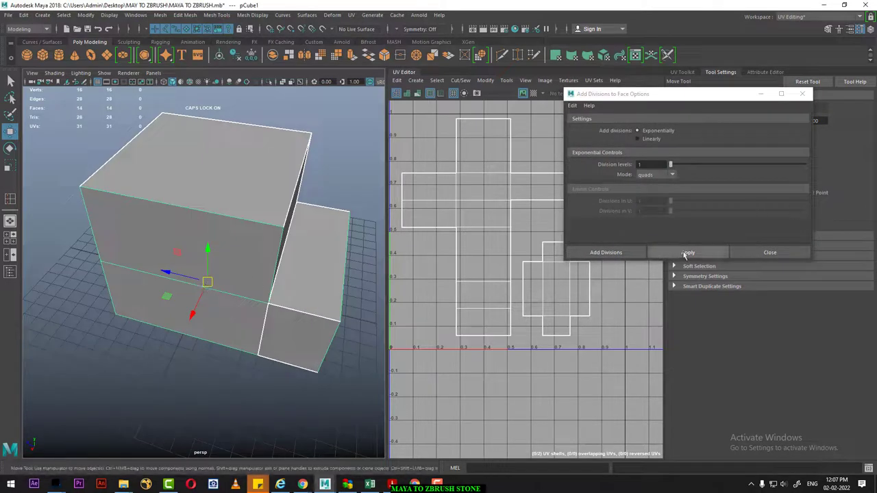
{"action": "left_click", "coordinate": [686, 254]}
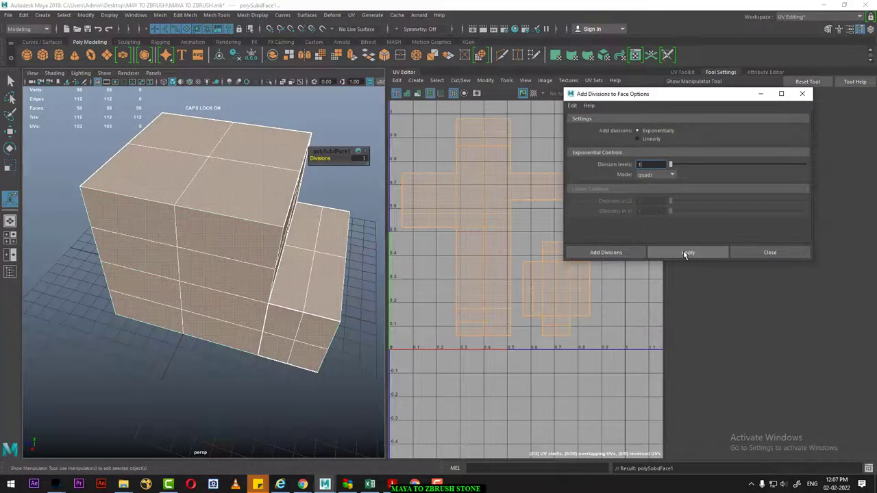
{"action": "left_click_drag", "start_coordinate": [226, 274], "coordinate": [190, 267], "text": "alt"}
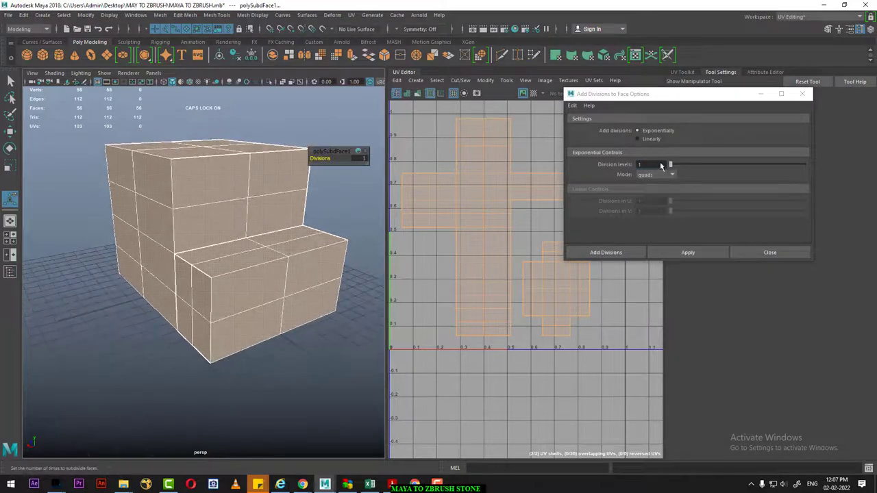
{"action": "key", "text": "ctrl+z"}
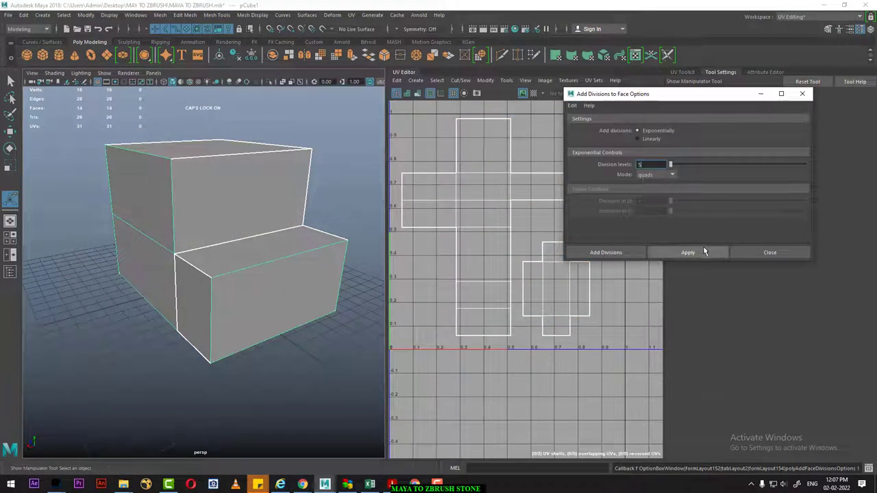
{"action": "left_click", "coordinate": [688, 253]}
{"action": "left_click_drag", "start_coordinate": [298, 239], "coordinate": [315, 248], "text": "alt"}
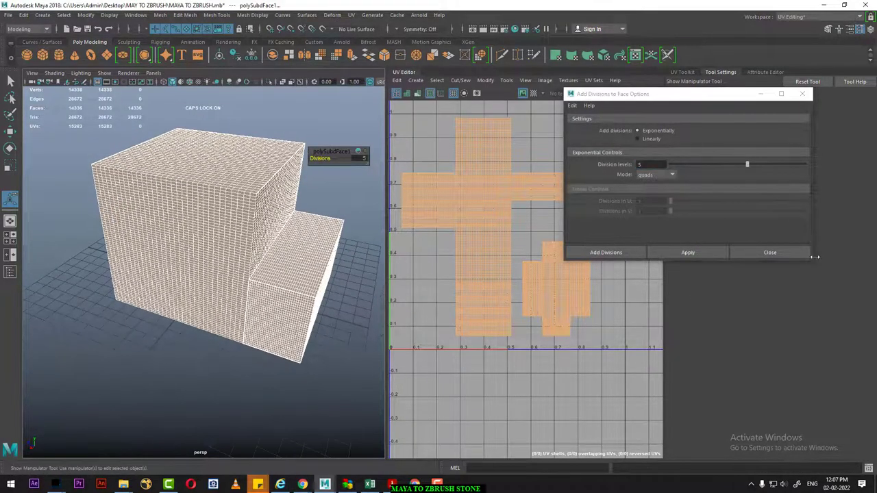
{"action": "left_click", "coordinate": [770, 252]}
Step: Return the block to object mode and reselect the whole pCube1
{"action": "right_click_drag", "start_coordinate": [220, 216], "coordinate": [281, 112]}
{"action": "left_click", "coordinate": [264, 203]}
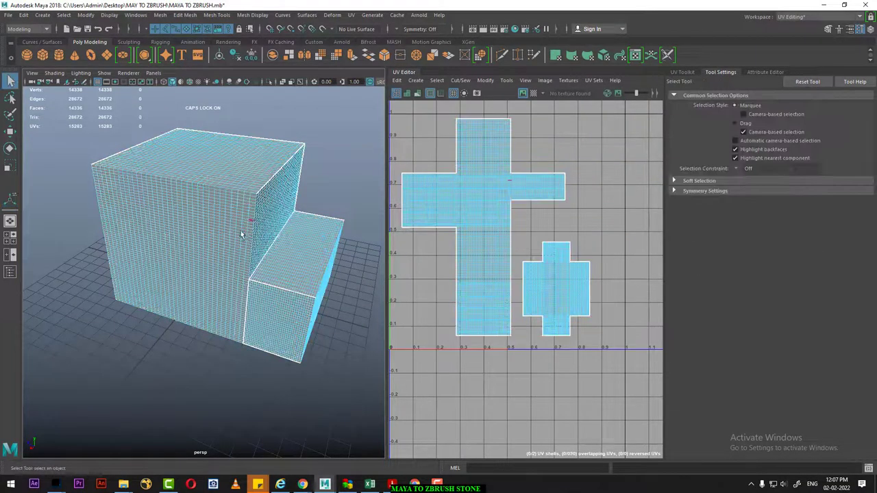
{"action": "mouse_move", "coordinate": [231, 212]}
{"action": "left_mouse_down", "text": "alt"}
{"action": "mouse_move", "coordinate": [207, 240]}
{"action": "mouse_move", "coordinate": [204, 223]}
{"action": "mouse_move", "coordinate": [222, 245]}
{"action": "mouse_move", "coordinate": [284, 270]}
{"action": "mouse_move", "coordinate": [241, 272]}
{"action": "mouse_move", "coordinate": [272, 302]}
{"action": "mouse_move", "coordinate": [110, 322]}
{"action": "left_mouse_up", "text": "alt"}
{"action": "left_click", "coordinate": [203, 223]}
{"action": "left_click", "coordinate": [264, 366]}
{"action": "left_click", "coordinate": [272, 281]}
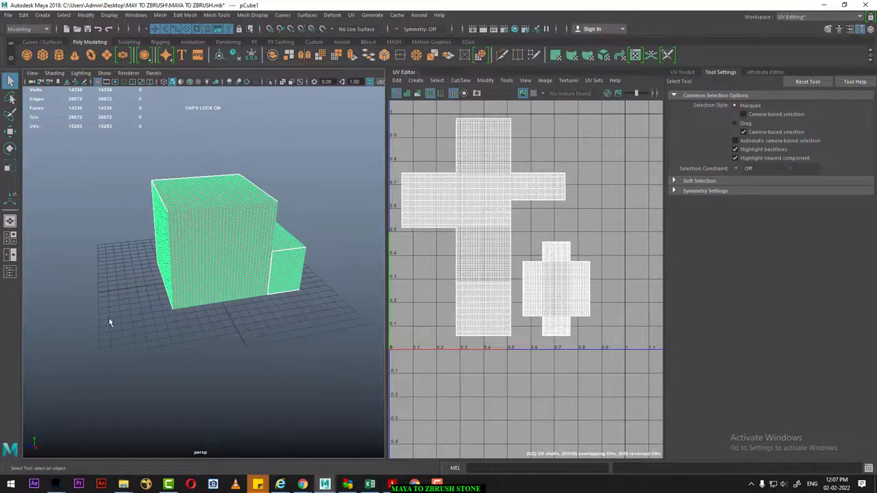
Step: Export the selected block as STONE.obj with file type OBJexport via Export Selection
{"action": "left_click", "coordinate": [8, 15]}
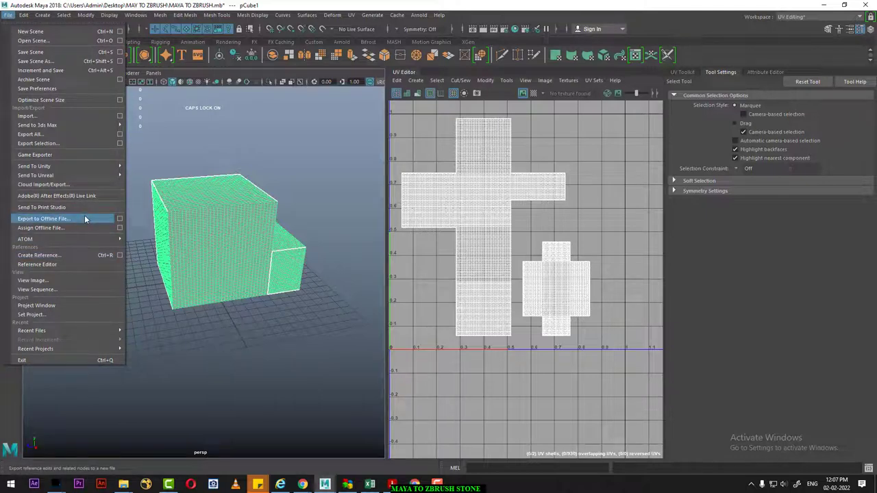
{"action": "left_click", "coordinate": [71, 143]}
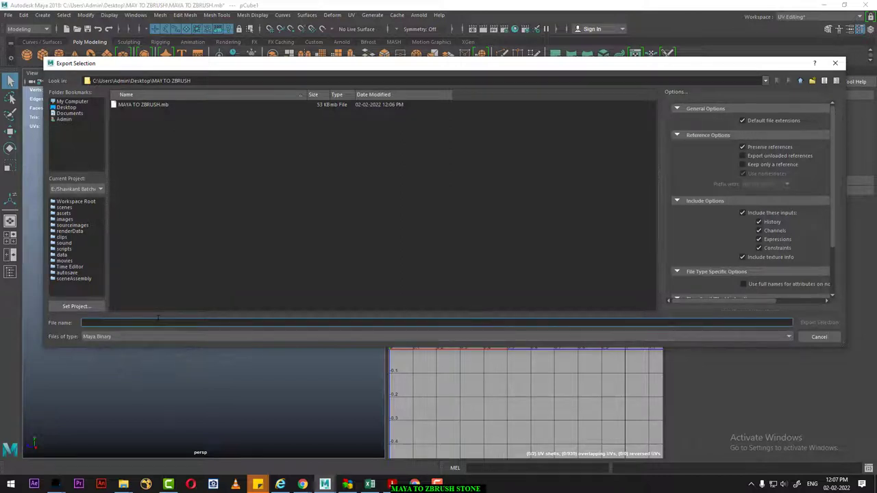
{"action": "type", "text": "STONE"}
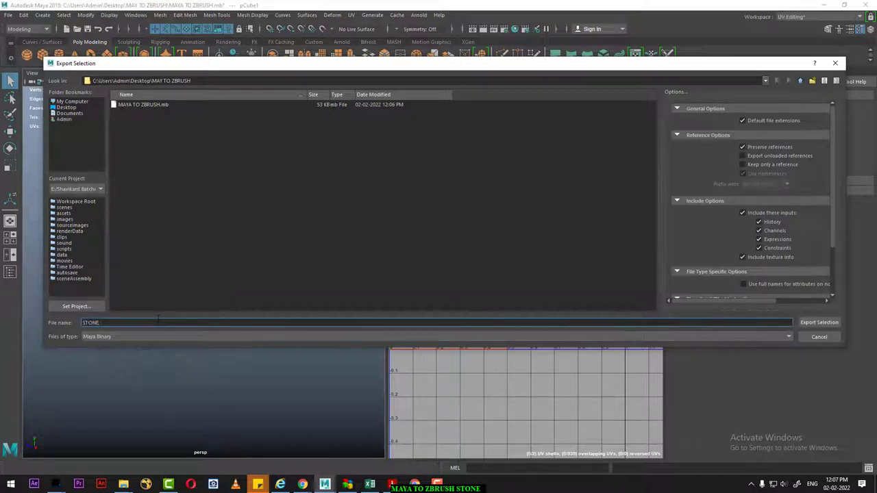
{"action": "left_click", "coordinate": [158, 333]}
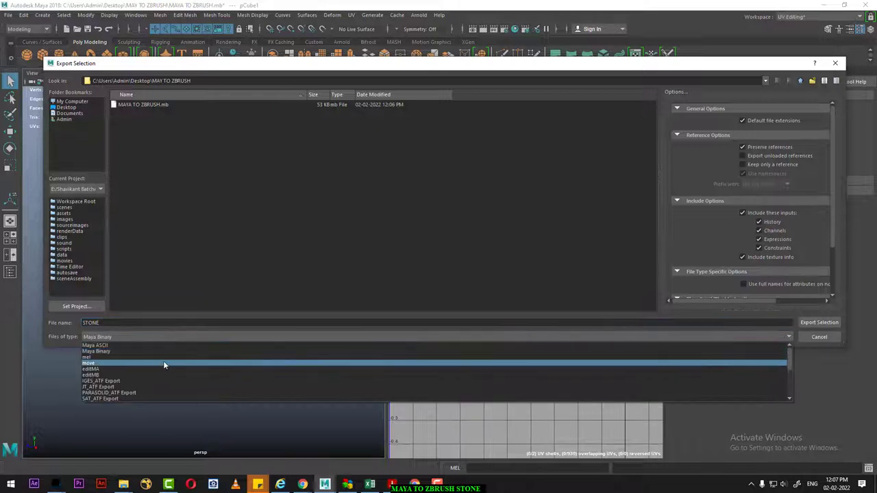
{"action": "scroll", "coordinate": [158, 379], "scroll_direction": "down", "scroll_amount": 1}
{"action": "scroll", "coordinate": [154, 384], "scroll_direction": "down", "scroll_amount": 2}
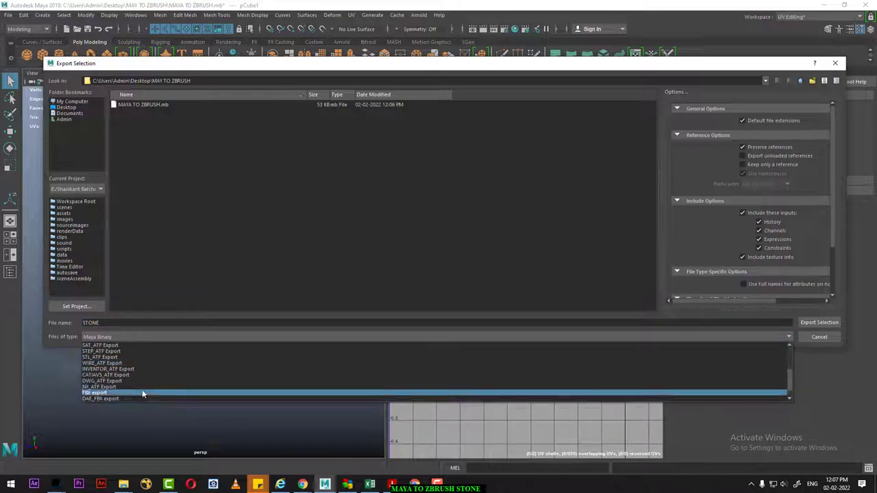
{"action": "scroll", "coordinate": [135, 395], "scroll_direction": "down", "scroll_amount": 2}
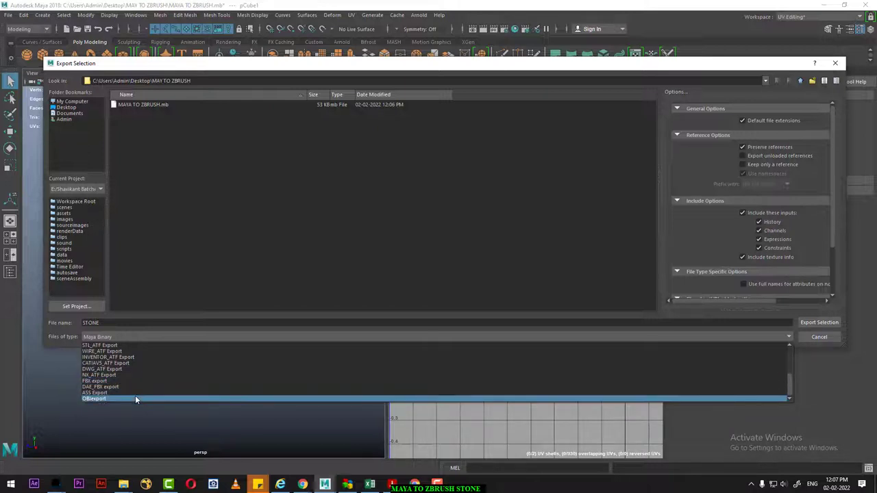
{"action": "left_click", "coordinate": [135, 398]}
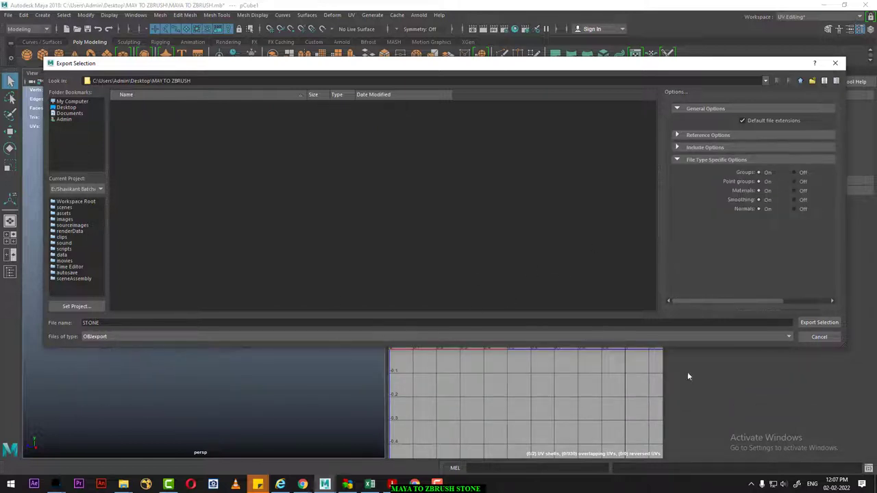
{"action": "left_click", "coordinate": [822, 323]}
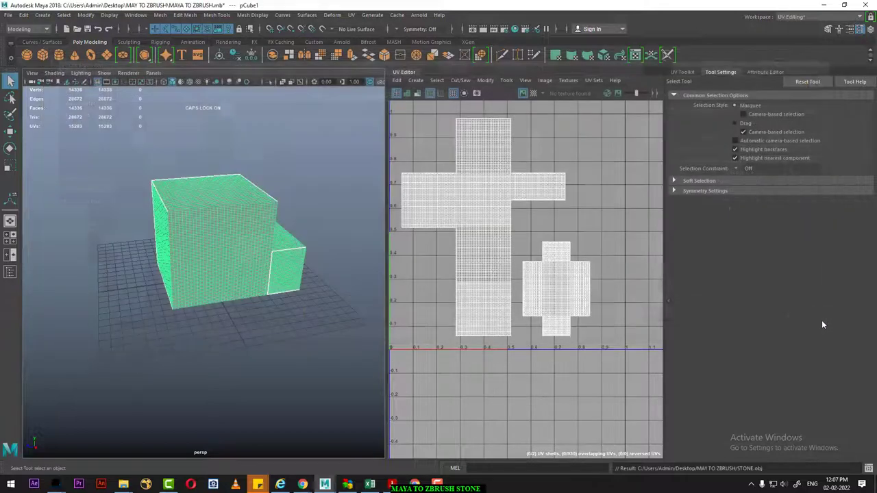
Step: Deselect the block, launch ZBrush 2021 from Start search, and close the Home Page and LightBox
{"action": "left_click", "coordinate": [273, 373]}
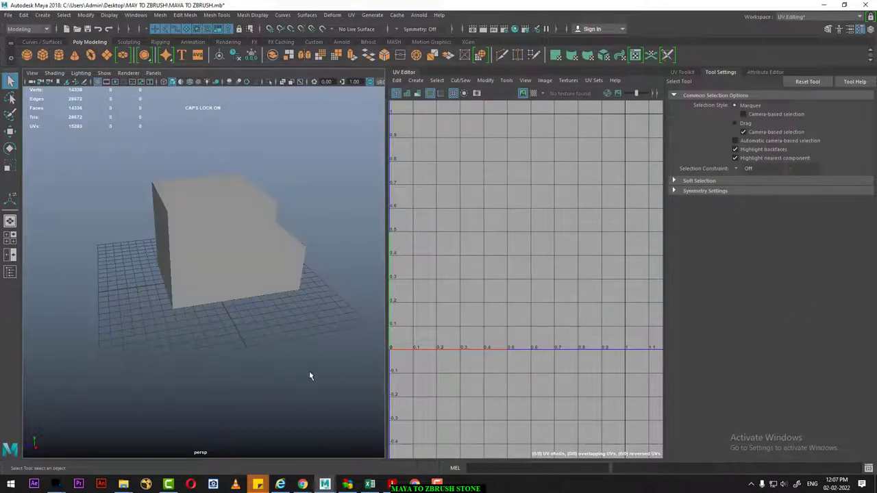
{"action": "key", "text": "super"}
{"action": "type", "text": "Z"}
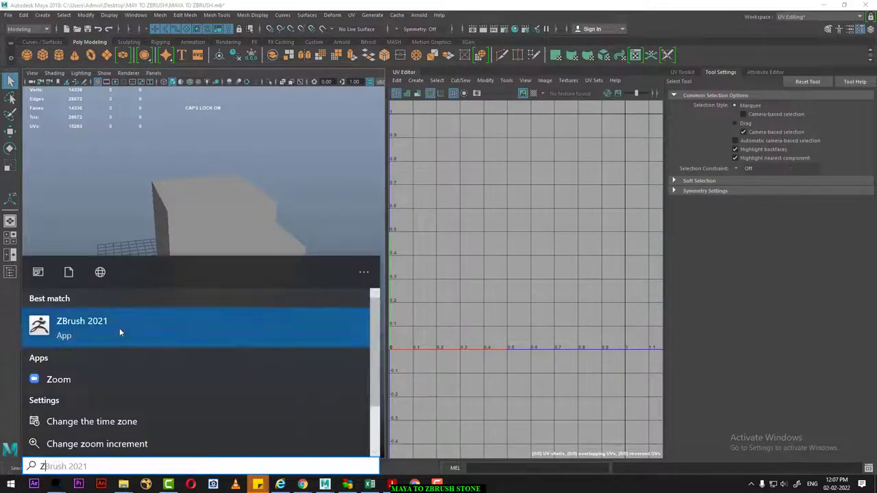
{"action": "left_click", "coordinate": [119, 329]}
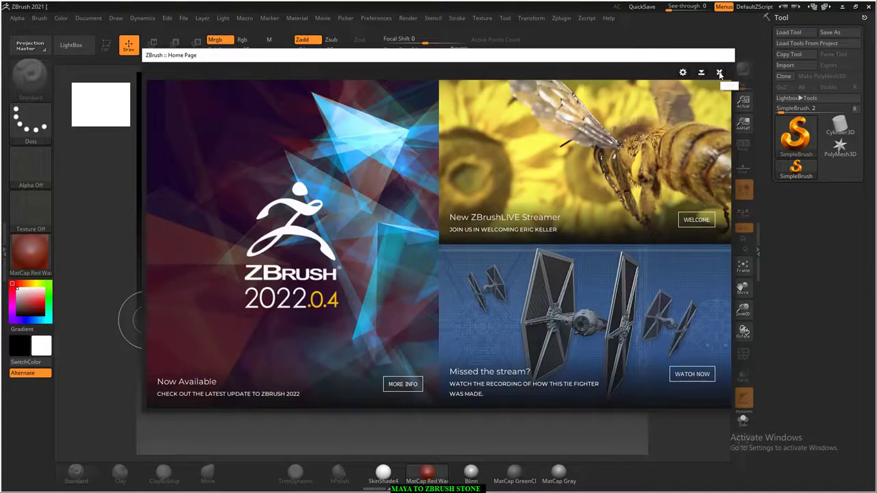
{"action": "left_click", "coordinate": [720, 73]}
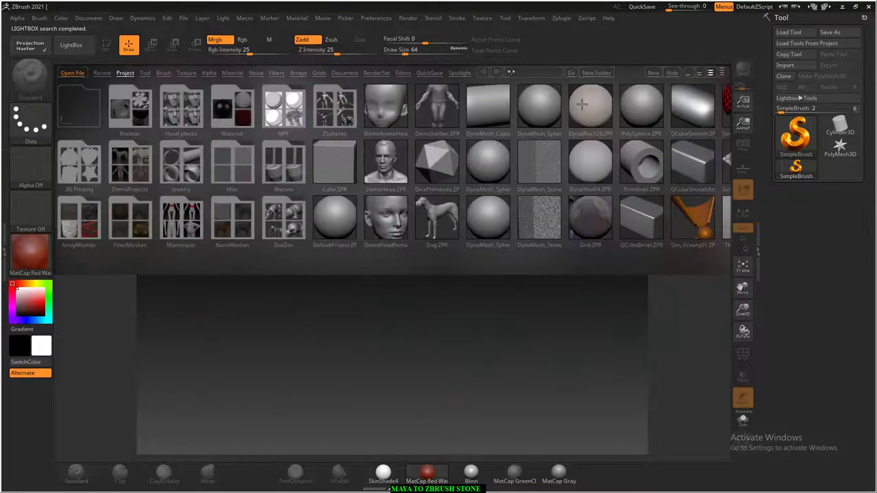
{"action": "key", "text": "comma"}
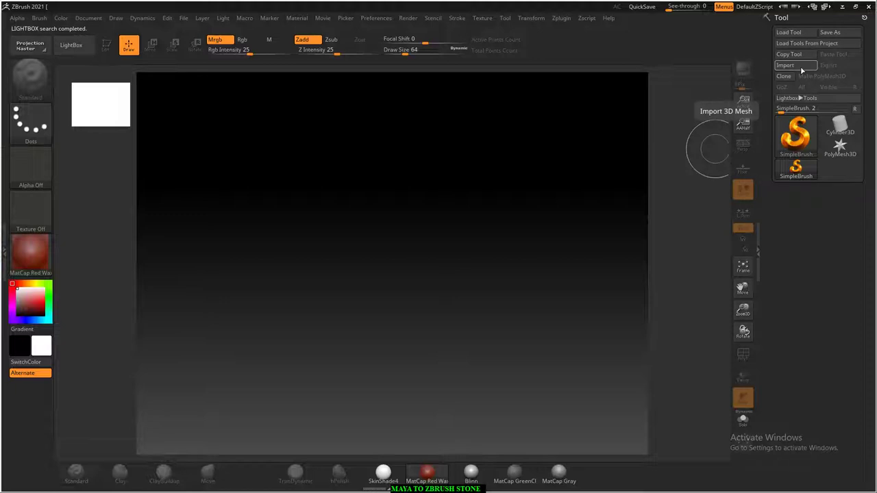
Step: Import STONE.obj from the Desktop's MAY TO ZBRUSH folder through Tool > Import
{"action": "left_click", "coordinate": [795, 66]}
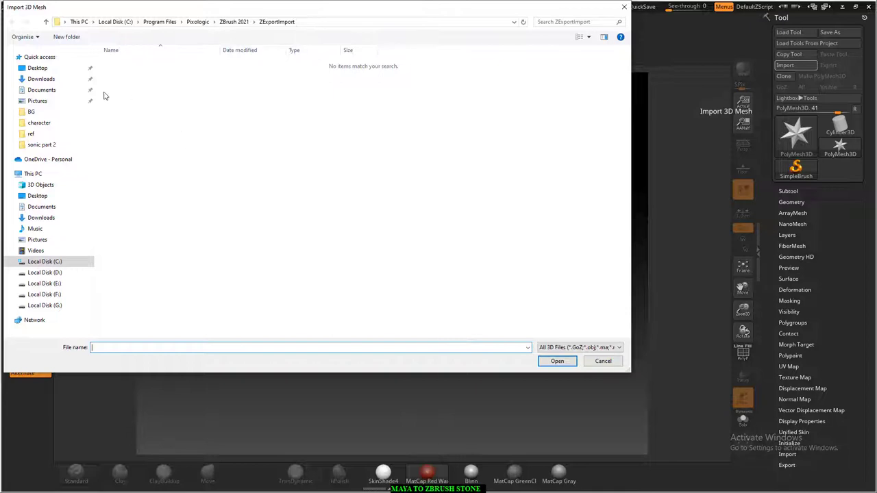
{"action": "mouse_move", "coordinate": [39, 100]}
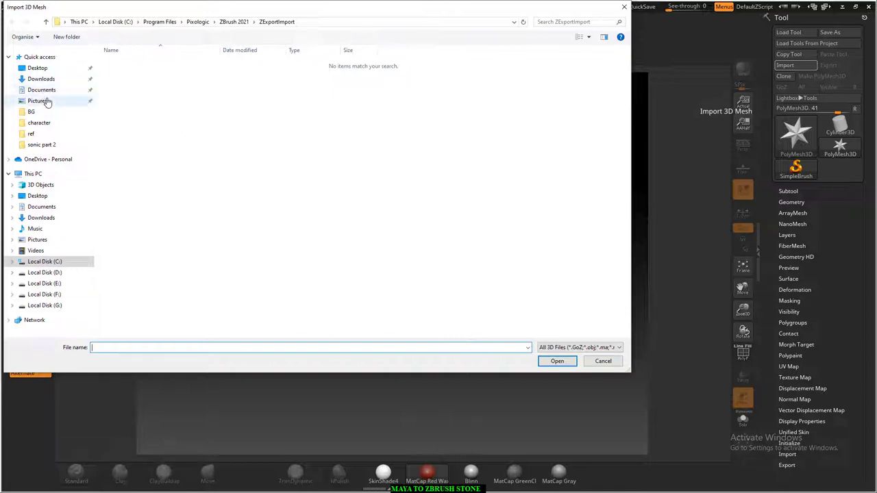
{"action": "left_click", "coordinate": [38, 69]}
{"action": "double_click", "coordinate": [174, 118]}
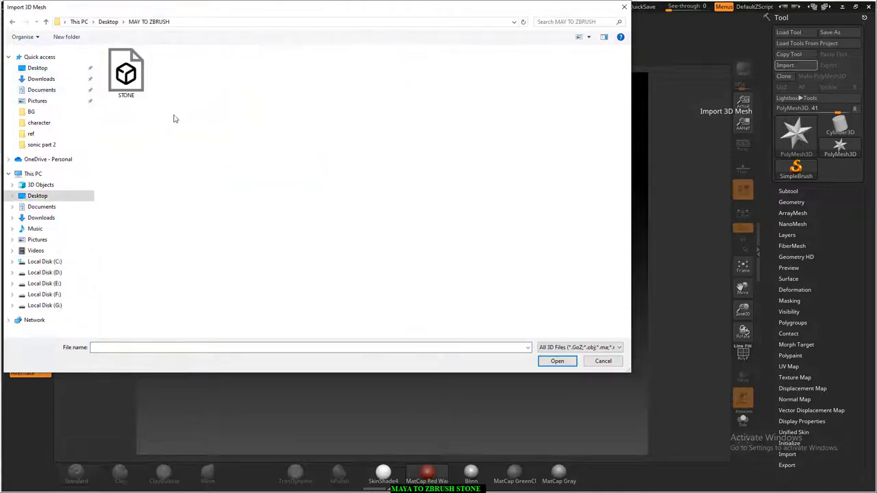
{"action": "left_click", "coordinate": [126, 72]}
{"action": "left_click", "coordinate": [557, 361]}
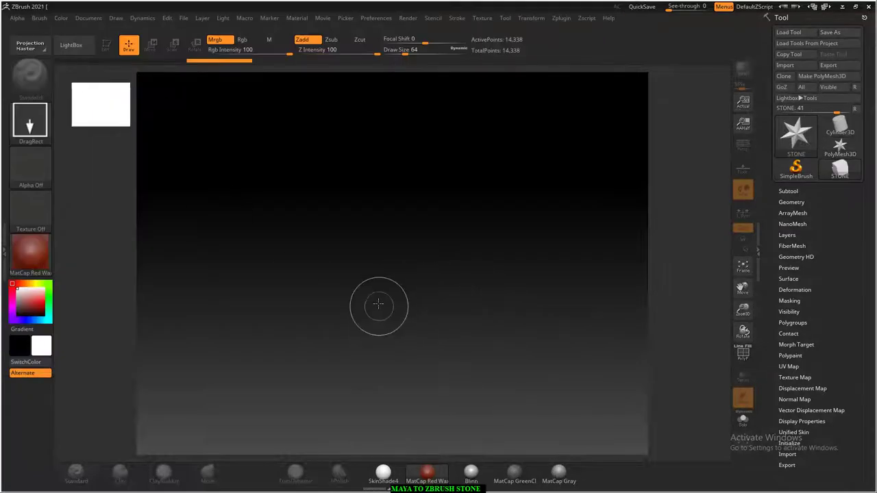
Step: Draw the STONE mesh on the canvas, enter Edit mode with T, and turn on PolyFrame
{"action": "left_click_drag", "start_coordinate": [379, 305], "coordinate": [414, 368]}
{"action": "key", "text": "t"}
{"action": "mouse_move", "coordinate": [521, 343]}
{"action": "left_mouse_down"}
{"action": "mouse_move", "coordinate": [503, 353]}
{"action": "mouse_move", "coordinate": [553, 321]}
{"action": "mouse_move", "coordinate": [511, 336]}
{"action": "mouse_move", "coordinate": [587, 313]}
{"action": "mouse_move", "coordinate": [573, 307]}
{"action": "mouse_move", "coordinate": [585, 299]}
{"action": "mouse_move", "coordinate": [564, 307]}
{"action": "mouse_move", "coordinate": [552, 272]}
{"action": "mouse_move", "coordinate": [556, 285]}
{"action": "left_mouse_up"}
{"action": "key", "text": "shift+f"}
Step: Expand the Geometry palette and switch the view to perspective with P
{"action": "left_click", "coordinate": [792, 204]}
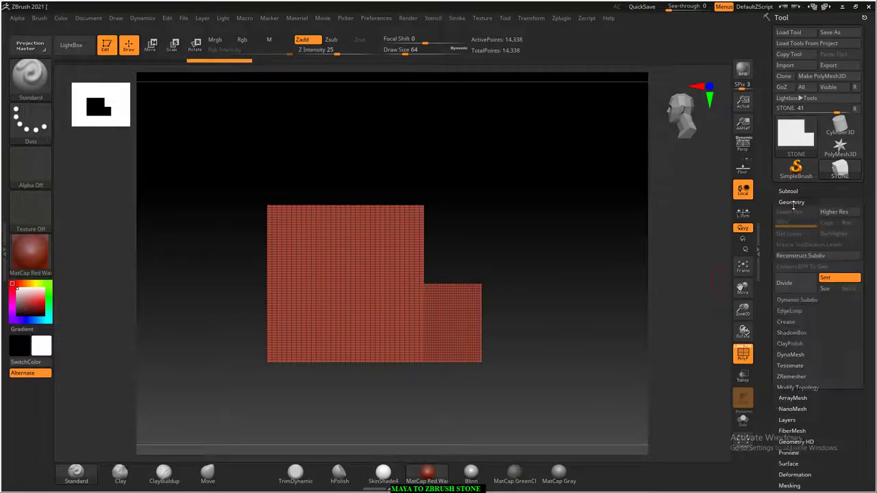
{"action": "left_click_drag", "start_coordinate": [558, 316], "coordinate": [595, 312]}
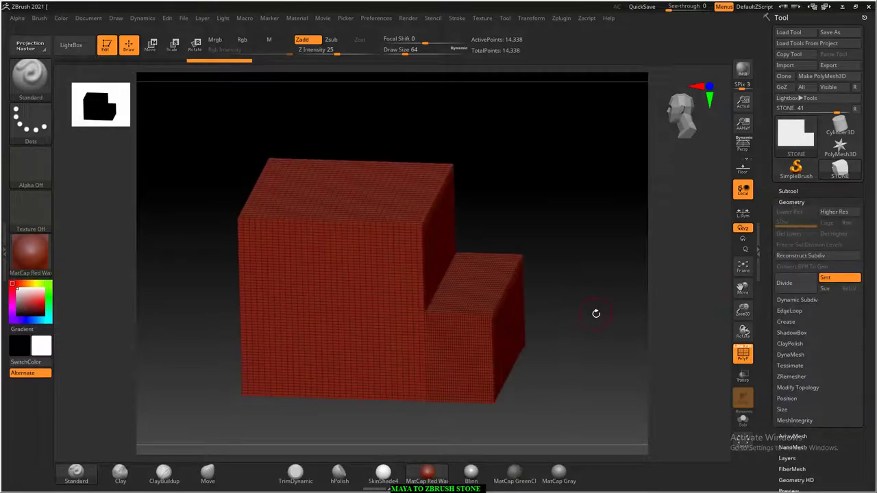
{"action": "key", "text": "p"}
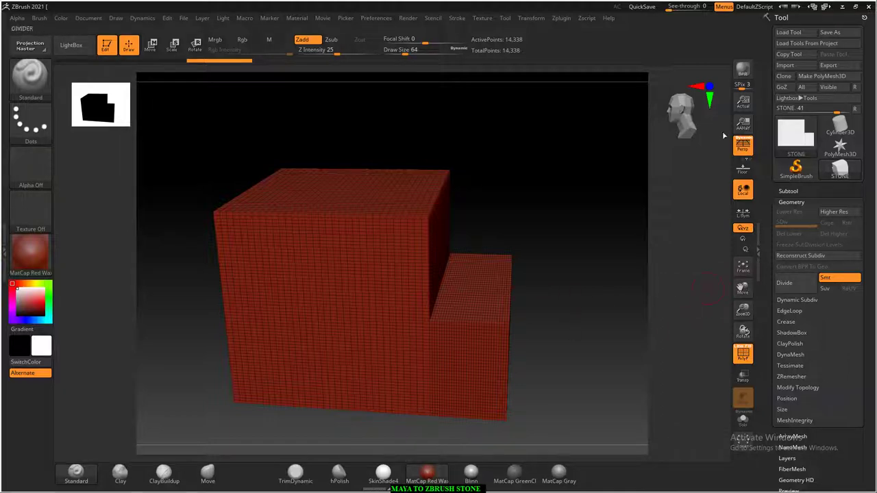
Step: Subdivide the STONE mesh to level 4 (917,506 points), hide PolyFrame, and pick BasicMaterial
{"action": "double_click", "coordinate": [805, 288]}
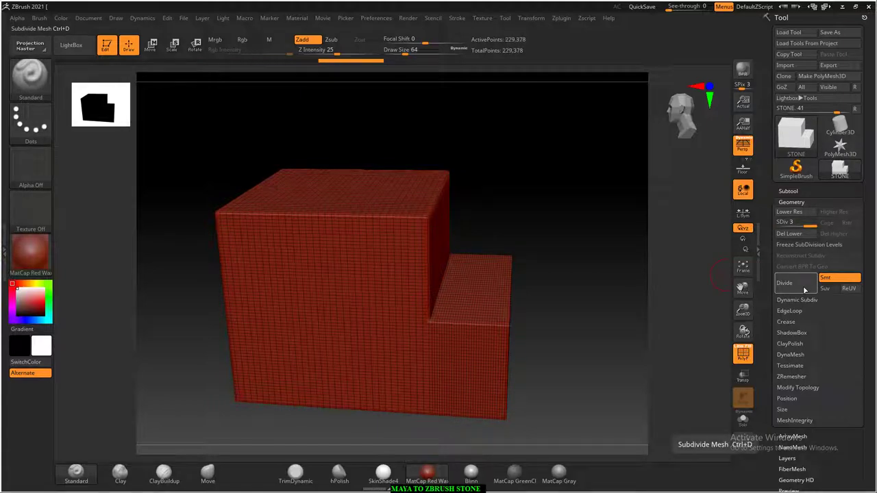
{"action": "left_click", "coordinate": [803, 285]}
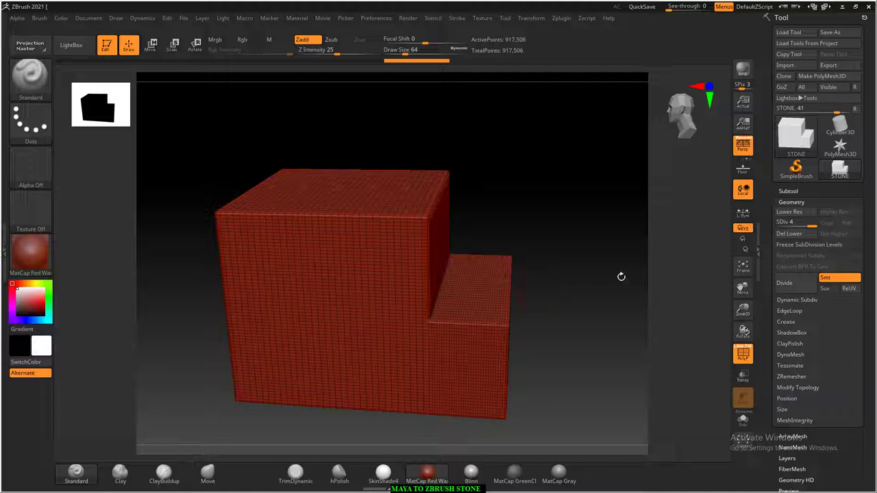
{"action": "key", "text": "shift+f"}
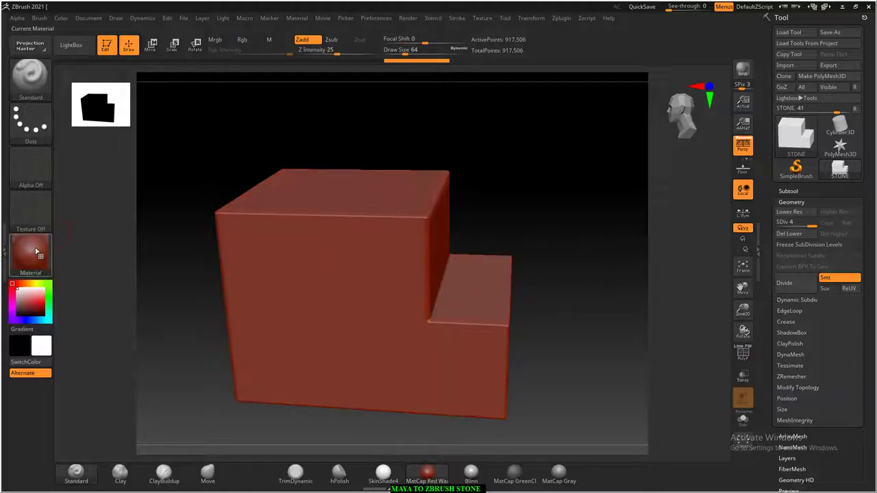
{"action": "left_click", "coordinate": [31, 252]}
Step: Apply a plain grey material, then trim-chip the block's top edge and vertical front edge
{"action": "left_click", "coordinate": [131, 378]}
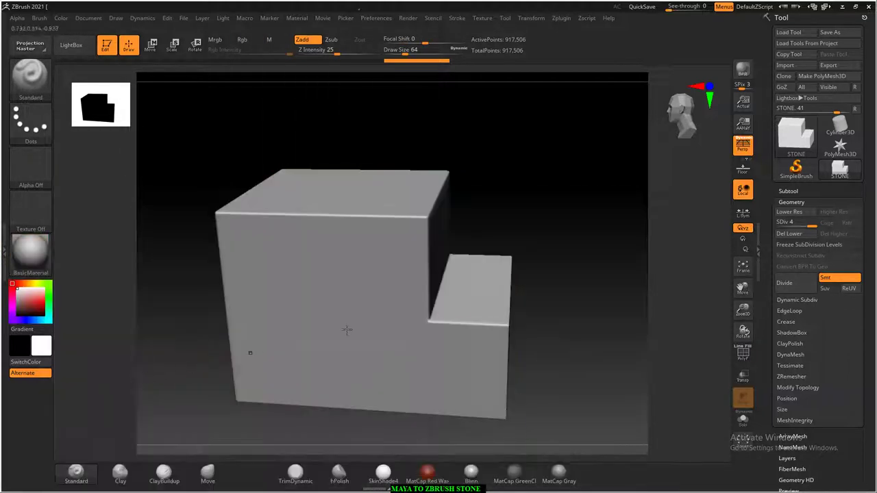
{"action": "left_click_drag", "start_coordinate": [573, 292], "coordinate": [607, 259], "text": "shift"}
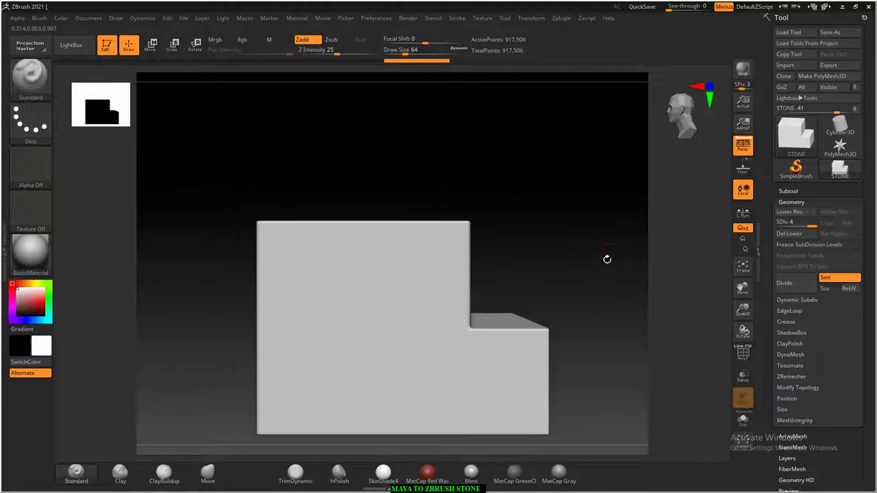
{"action": "left_click", "coordinate": [296, 472]}
{"action": "mouse_move", "coordinate": [542, 238]}
{"action": "left_mouse_down"}
{"action": "mouse_move", "coordinate": [539, 259]}
{"action": "mouse_move", "coordinate": [560, 203]}
{"action": "left_mouse_up"}
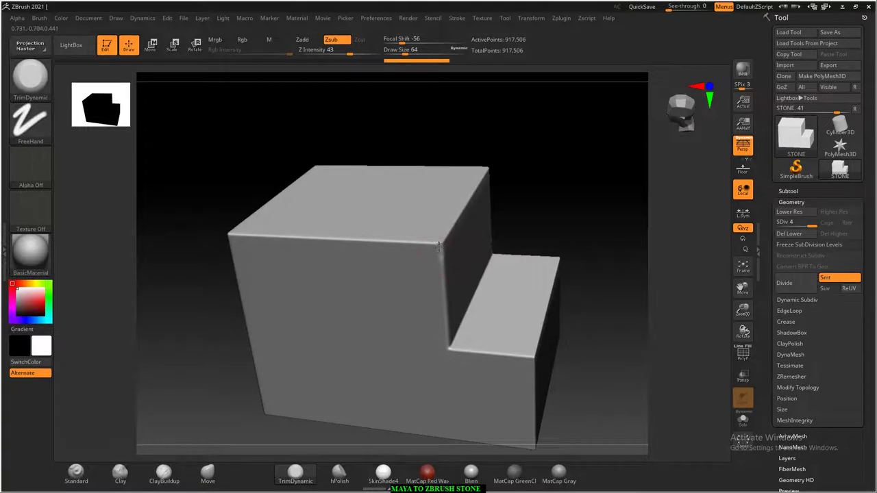
{"action": "left_click_drag", "start_coordinate": [407, 233], "coordinate": [221, 235]}
{"action": "mouse_move", "coordinate": [221, 235]}
{"action": "right_mouse_down"}
{"action": "mouse_move", "coordinate": [207, 267]}
{"action": "mouse_move", "coordinate": [470, 226]}
{"action": "right_mouse_up"}
{"action": "left_click_drag", "start_coordinate": [329, 190], "coordinate": [305, 285]}
{"action": "left_click_drag", "start_coordinate": [310, 233], "coordinate": [322, 197]}
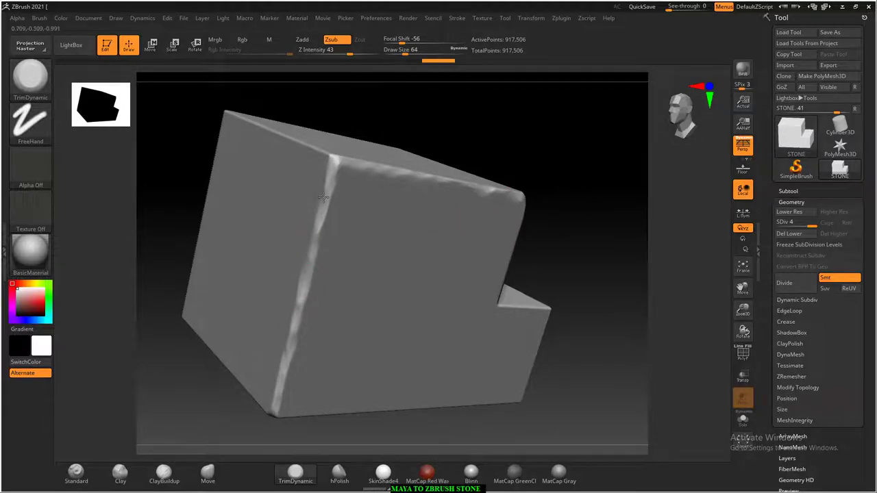
Step: Chip the vertical edge below the corner and the step's front edge
{"action": "left_click_drag", "start_coordinate": [352, 127], "coordinate": [465, 201]}
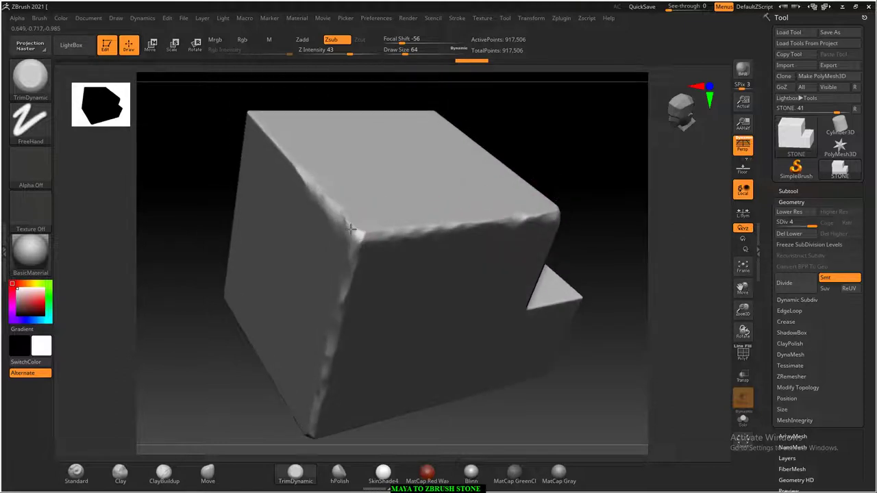
{"action": "left_click_drag", "start_coordinate": [235, 132], "coordinate": [257, 211]}
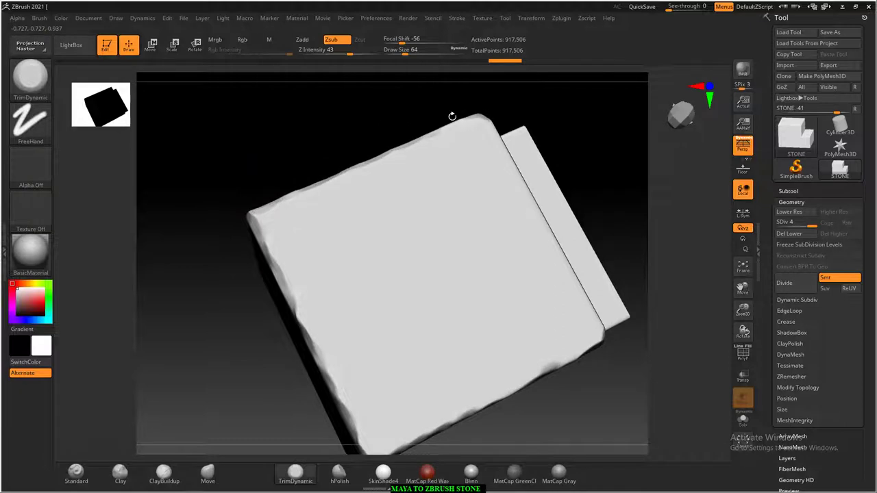
{"action": "mouse_move", "coordinate": [453, 117]}
{"action": "left_mouse_down"}
{"action": "mouse_move", "coordinate": [376, 94]}
{"action": "mouse_move", "coordinate": [558, 135]}
{"action": "mouse_move", "coordinate": [526, 180]}
{"action": "left_mouse_up"}
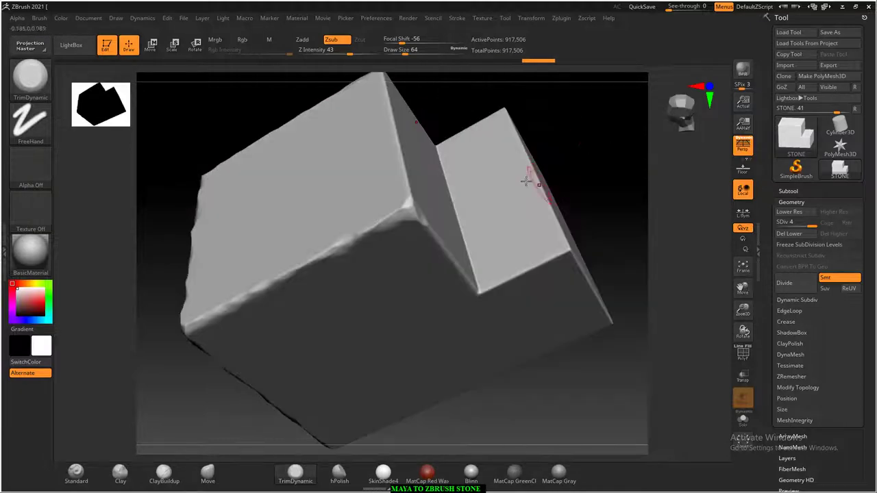
{"action": "mouse_move", "coordinate": [612, 187]}
{"action": "left_mouse_down"}
{"action": "mouse_move", "coordinate": [619, 176]}
{"action": "mouse_move", "coordinate": [590, 196]}
{"action": "mouse_move", "coordinate": [452, 206]}
{"action": "left_mouse_up"}
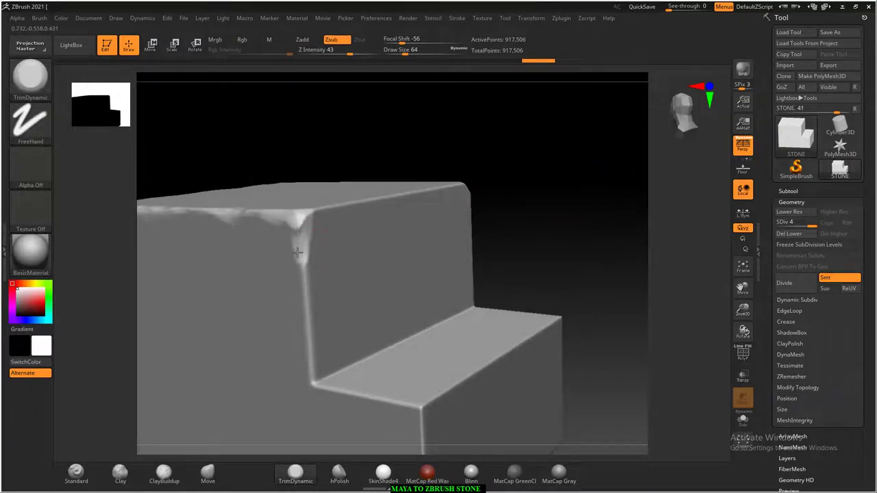
{"action": "mouse_move", "coordinate": [298, 252]}
{"action": "left_mouse_down"}
{"action": "mouse_move", "coordinate": [306, 286]}
{"action": "mouse_move", "coordinate": [312, 248]}
{"action": "left_mouse_up"}
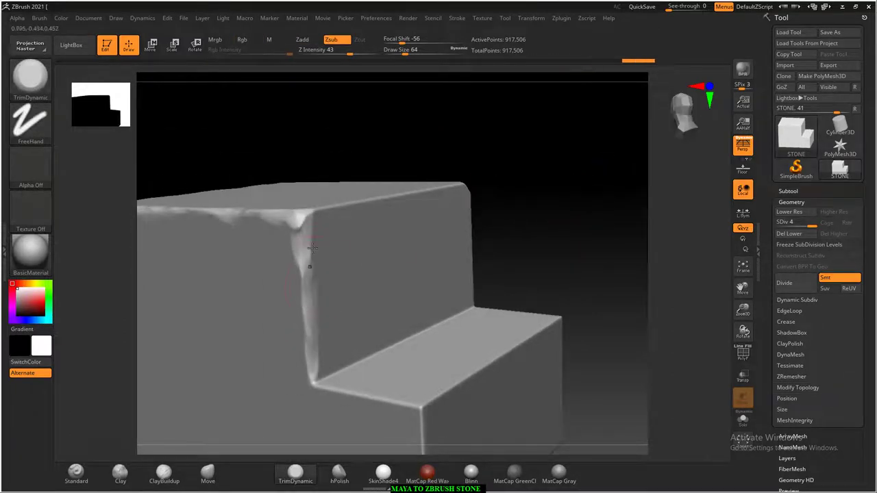
{"action": "left_click_drag", "start_coordinate": [474, 144], "coordinate": [476, 164]}
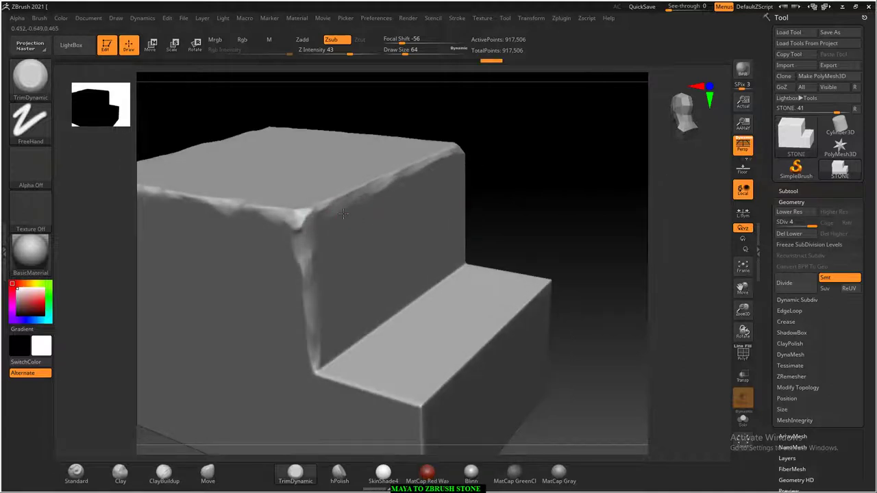
{"action": "left_click_drag", "start_coordinate": [523, 206], "coordinate": [485, 272]}
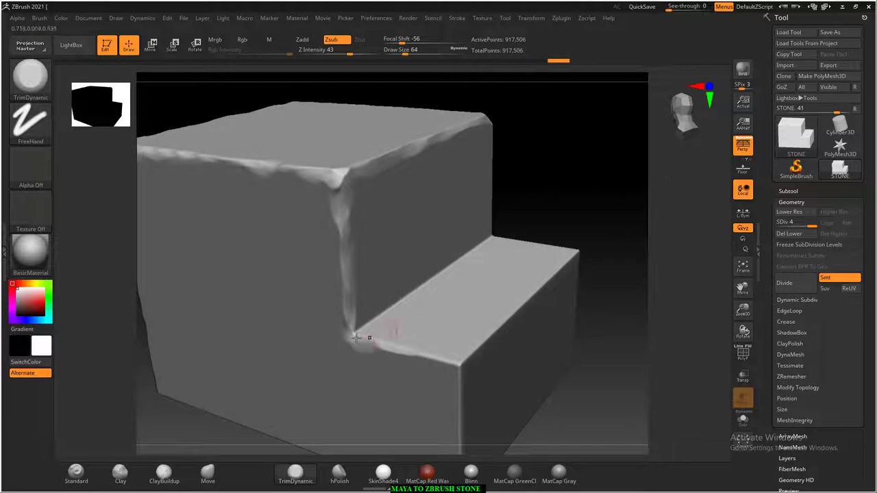
{"action": "left_click_drag", "start_coordinate": [350, 337], "coordinate": [458, 358]}
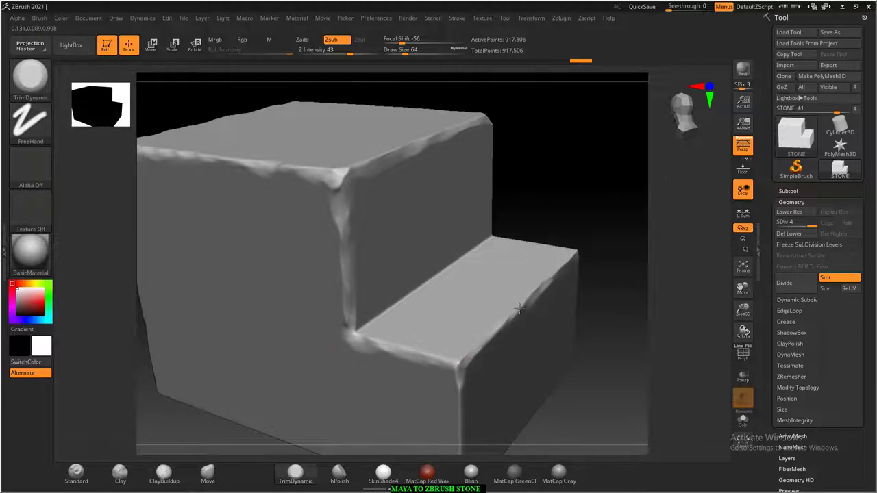
Step: Bevel the step's edge and chip the block's front and top edges
{"action": "mouse_move", "coordinate": [519, 310]}
{"action": "left_mouse_down"}
{"action": "mouse_move", "coordinate": [597, 210]}
{"action": "mouse_move", "coordinate": [616, 327]}
{"action": "mouse_move", "coordinate": [591, 277]}
{"action": "mouse_move", "coordinate": [603, 288]}
{"action": "mouse_move", "coordinate": [538, 275]}
{"action": "left_mouse_up"}
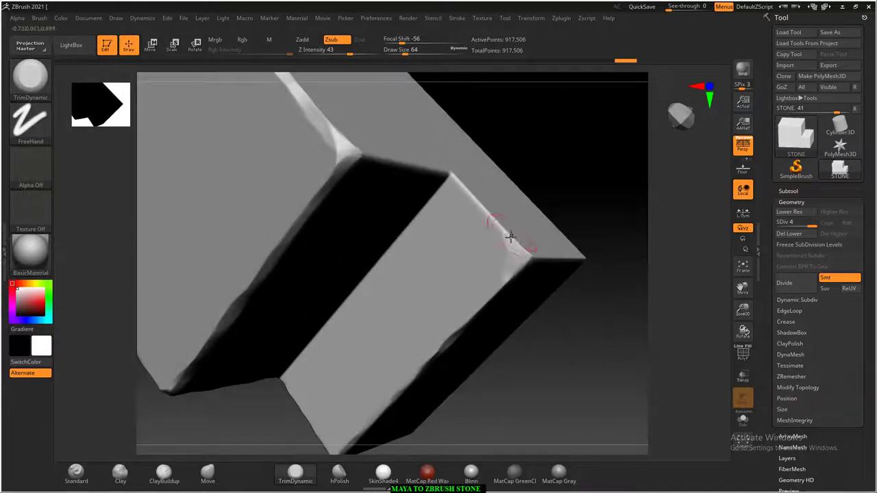
{"action": "mouse_move", "coordinate": [511, 237]}
{"action": "left_mouse_down"}
{"action": "mouse_move", "coordinate": [528, 259]}
{"action": "mouse_move", "coordinate": [510, 237]}
{"action": "left_mouse_up"}
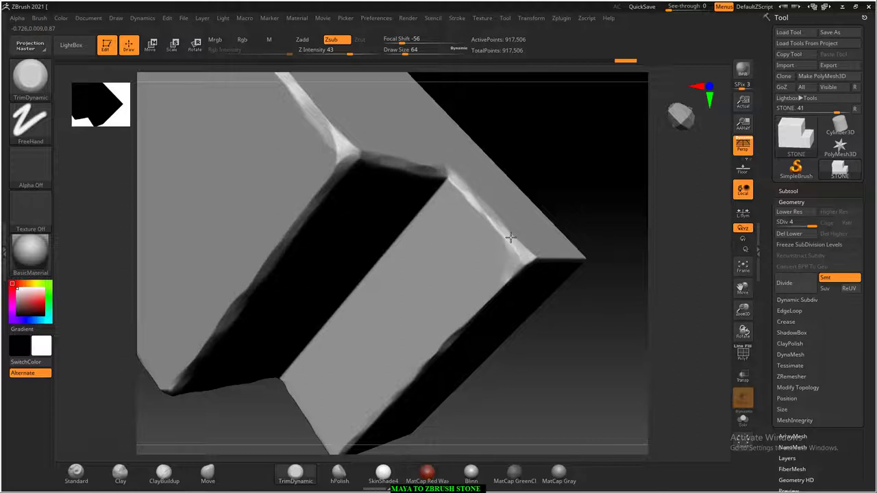
{"action": "mouse_move", "coordinate": [587, 268]}
{"action": "left_mouse_down"}
{"action": "mouse_move", "coordinate": [605, 219]}
{"action": "mouse_move", "coordinate": [592, 251]}
{"action": "mouse_move", "coordinate": [611, 225]}
{"action": "left_mouse_up"}
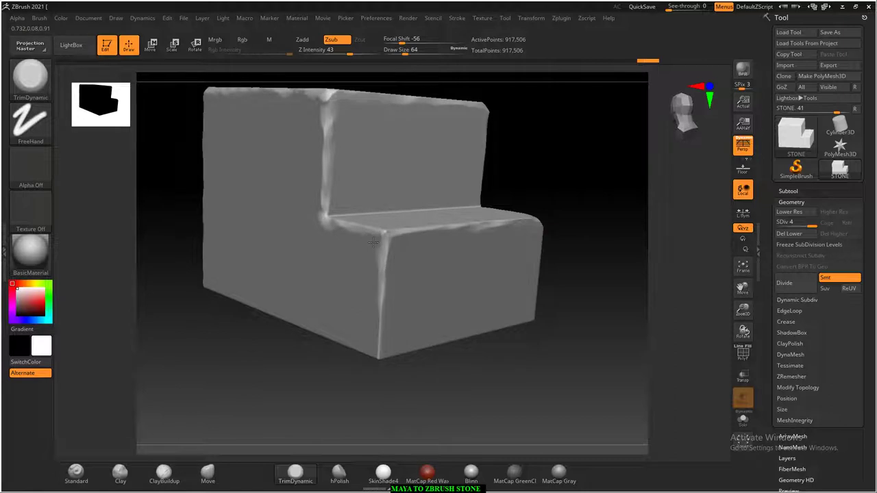
{"action": "mouse_move", "coordinate": [505, 353]}
{"action": "left_mouse_down", "text": "alt"}
{"action": "mouse_move", "coordinate": [486, 363]}
{"action": "mouse_move", "coordinate": [503, 325]}
{"action": "mouse_move", "coordinate": [484, 297]}
{"action": "mouse_move", "coordinate": [447, 282]}
{"action": "left_mouse_up", "text": "alt"}
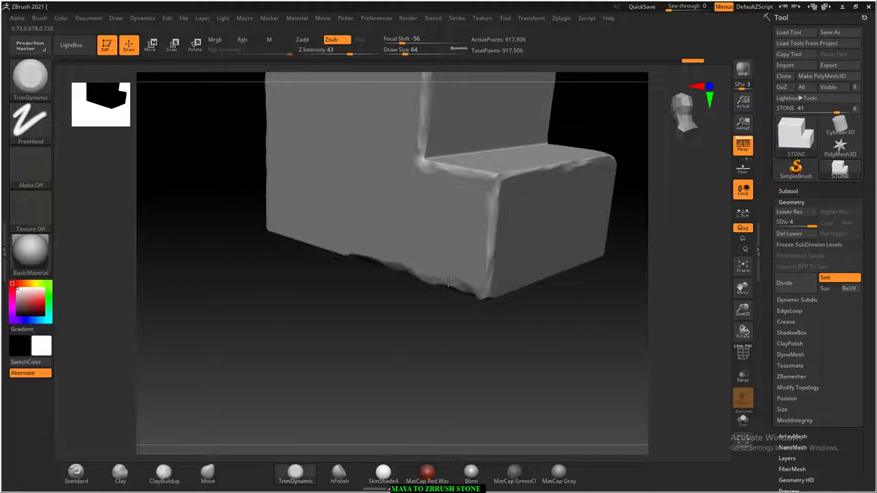
{"action": "mouse_move", "coordinate": [447, 282]}
{"action": "left_mouse_down"}
{"action": "mouse_move", "coordinate": [253, 249]}
{"action": "mouse_move", "coordinate": [511, 336]}
{"action": "mouse_move", "coordinate": [425, 253]}
{"action": "left_mouse_up"}
{"action": "mouse_move", "coordinate": [352, 240]}
{"action": "left_mouse_down"}
{"action": "mouse_move", "coordinate": [593, 349]}
{"action": "mouse_move", "coordinate": [611, 347]}
{"action": "mouse_move", "coordinate": [521, 306]}
{"action": "mouse_move", "coordinate": [566, 197]}
{"action": "left_mouse_up"}
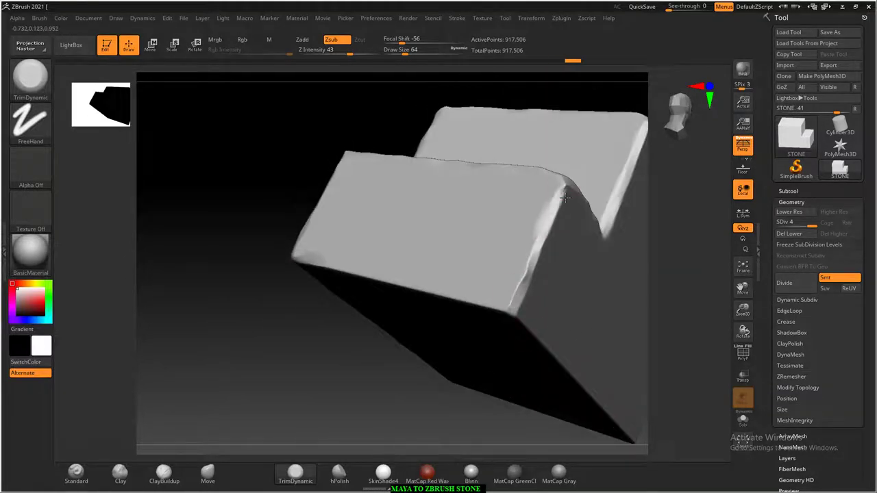
{"action": "mouse_move", "coordinate": [565, 198]}
{"action": "left_mouse_down"}
{"action": "mouse_move", "coordinate": [505, 303]}
{"action": "mouse_move", "coordinate": [384, 376]}
{"action": "mouse_move", "coordinate": [438, 356]}
{"action": "left_mouse_up"}
{"action": "mouse_move", "coordinate": [572, 260]}
{"action": "left_mouse_down"}
{"action": "mouse_move", "coordinate": [254, 267]}
{"action": "mouse_move", "coordinate": [629, 280]}
{"action": "mouse_move", "coordinate": [626, 304]}
{"action": "mouse_move", "coordinate": [278, 361]}
{"action": "mouse_move", "coordinate": [201, 308]}
{"action": "mouse_move", "coordinate": [341, 323]}
{"action": "left_mouse_up"}
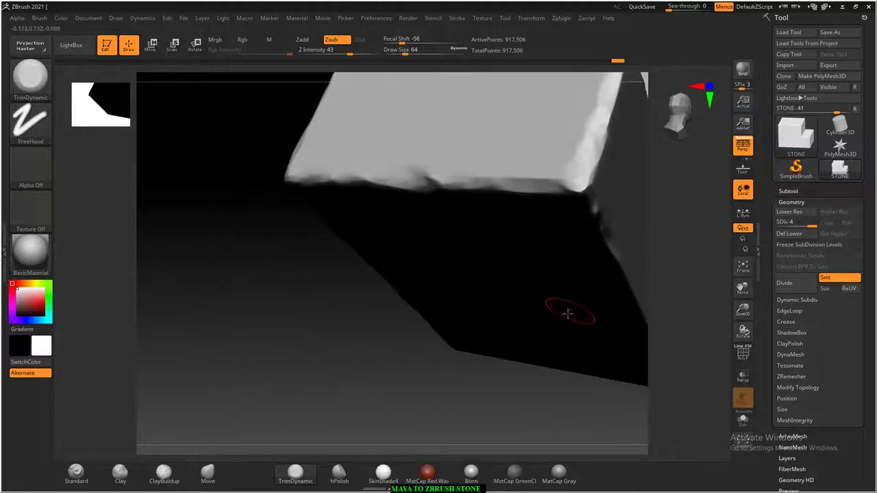
Step: Chip the block's right vertical edge down to the bottom corner and review the worn result
{"action": "mouse_move", "coordinate": [458, 354]}
{"action": "left_mouse_down"}
{"action": "mouse_move", "coordinate": [537, 335]}
{"action": "mouse_move", "coordinate": [450, 305]}
{"action": "mouse_move", "coordinate": [442, 384]}
{"action": "mouse_move", "coordinate": [353, 303]}
{"action": "left_mouse_up"}
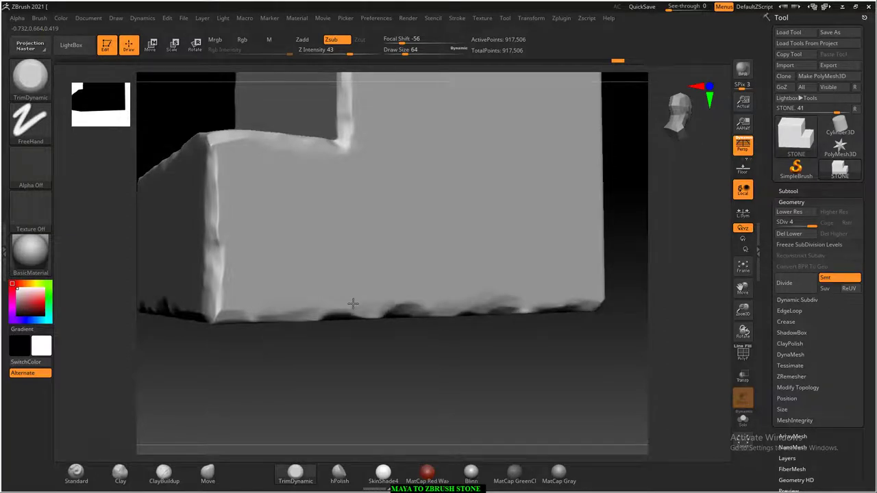
{"action": "left_click_drag", "start_coordinate": [583, 386], "coordinate": [517, 176]}
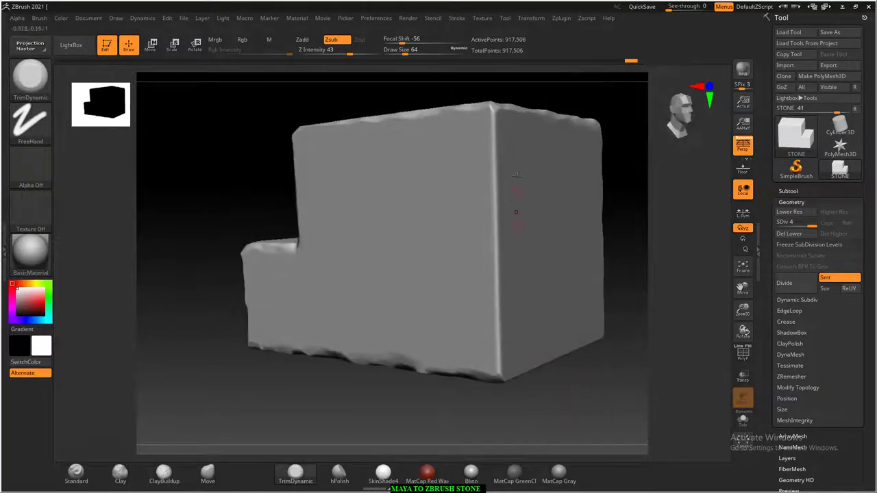
{"action": "mouse_move", "coordinate": [508, 137]}
{"action": "left_mouse_down"}
{"action": "mouse_move", "coordinate": [501, 231]}
{"action": "mouse_move", "coordinate": [486, 229]}
{"action": "left_mouse_up"}
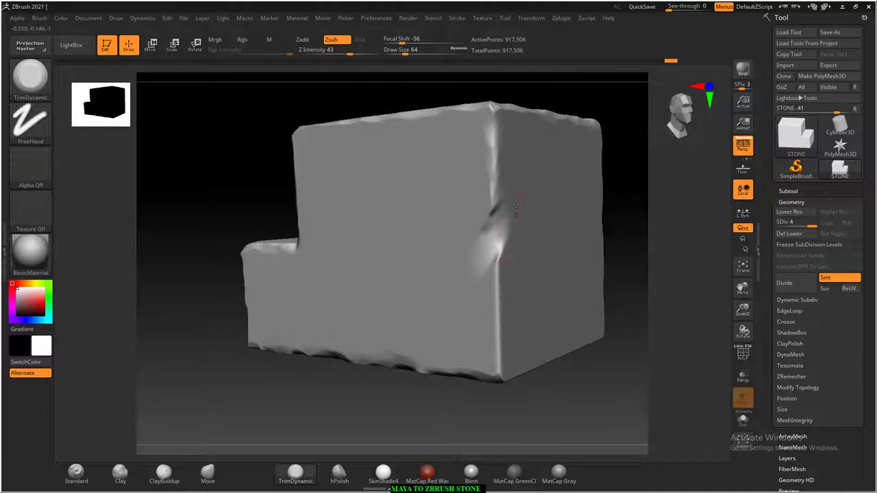
{"action": "left_click_drag", "start_coordinate": [503, 290], "coordinate": [499, 352]}
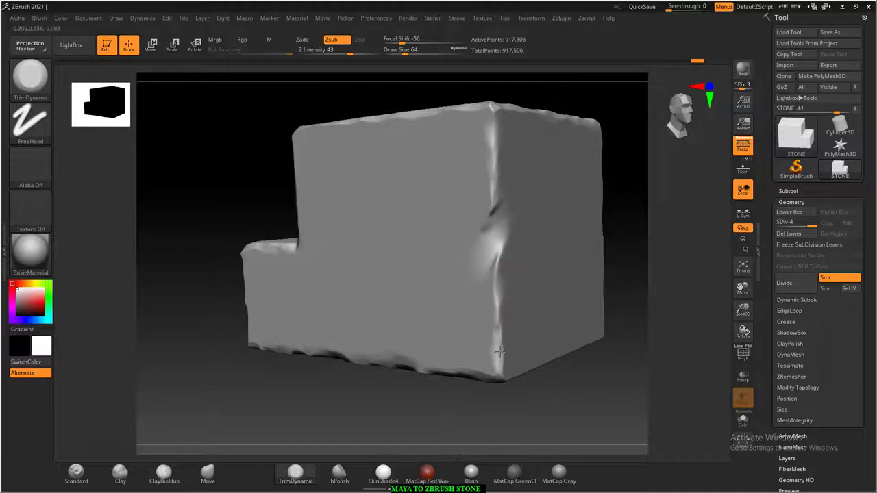
{"action": "mouse_move", "coordinate": [557, 389]}
{"action": "left_mouse_down"}
{"action": "mouse_move", "coordinate": [557, 402]}
{"action": "mouse_move", "coordinate": [401, 341]}
{"action": "left_mouse_up"}
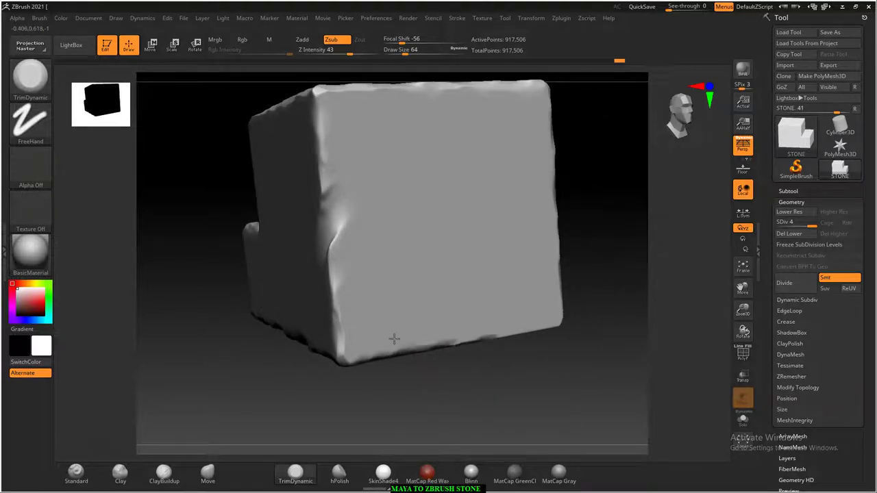
{"action": "mouse_move", "coordinate": [394, 339]}
{"action": "left_mouse_down"}
{"action": "mouse_move", "coordinate": [603, 244]}
{"action": "mouse_move", "coordinate": [603, 254]}
{"action": "left_mouse_up"}
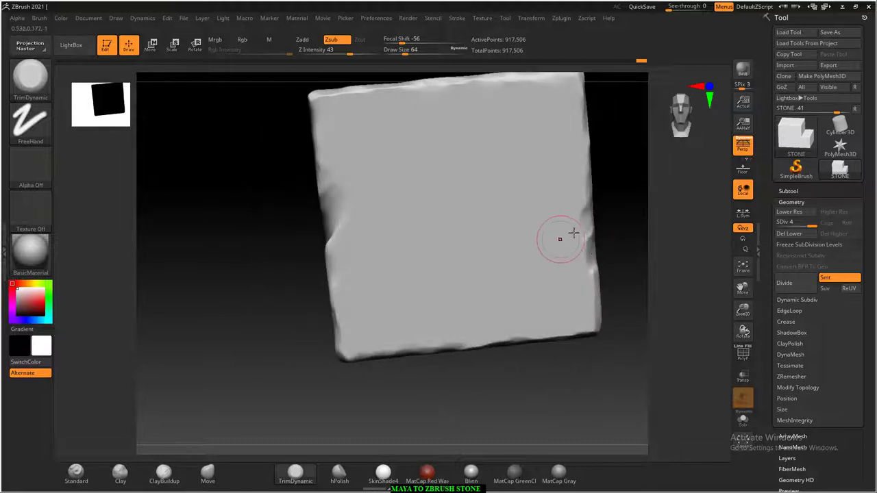
{"action": "mouse_move", "coordinate": [562, 235]}
{"action": "right_mouse_down", "text": "alt"}
{"action": "mouse_move", "coordinate": [597, 385]}
{"action": "mouse_move", "coordinate": [521, 349]}
{"action": "right_mouse_up", "text": "alt"}
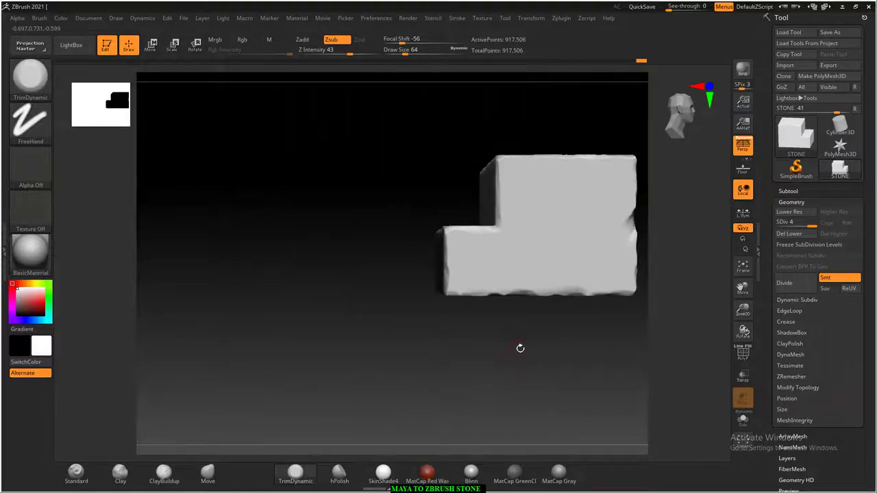
{"action": "mouse_move", "coordinate": [521, 349]}
{"action": "left_mouse_down"}
{"action": "mouse_move", "coordinate": [497, 374]}
{"action": "mouse_move", "coordinate": [503, 405]}
{"action": "mouse_move", "coordinate": [364, 379]}
{"action": "mouse_move", "coordinate": [523, 393]}
{"action": "mouse_move", "coordinate": [596, 365]}
{"action": "mouse_move", "coordinate": [515, 370]}
{"action": "mouse_move", "coordinate": [541, 354]}
{"action": "mouse_move", "coordinate": [555, 384]}
{"action": "left_mouse_up"}
{"action": "right_click_drag", "start_coordinate": [555, 384], "coordinate": [572, 397], "text": "alt"}
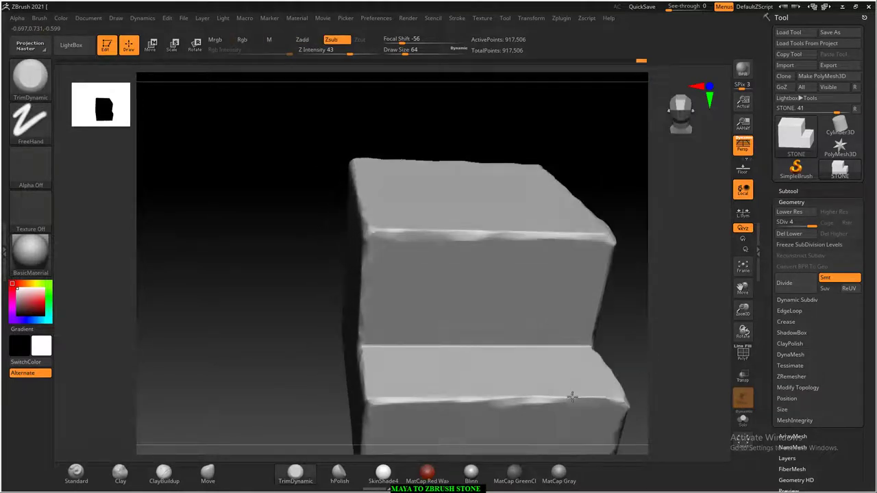
{"action": "left_click_drag", "start_coordinate": [631, 299], "coordinate": [584, 319]}
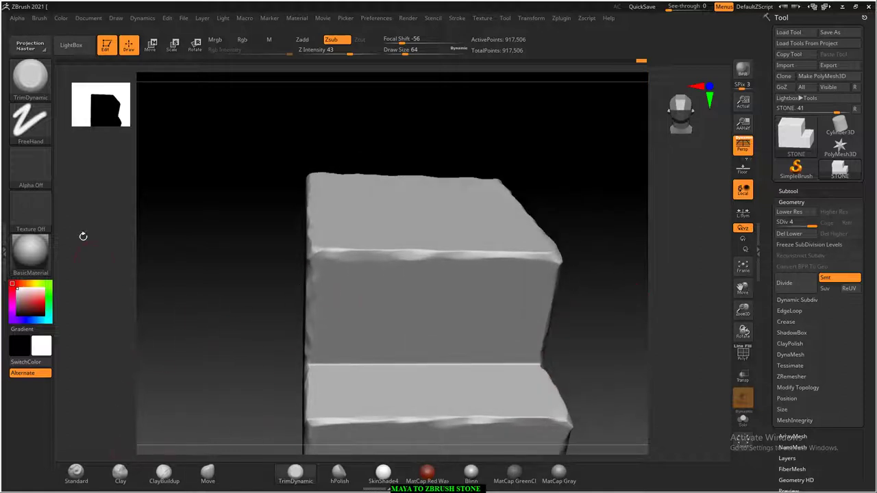
Step: Switch to the DamStandard brush and carve two diagonal cracks into the top edge
{"action": "left_click", "coordinate": [30, 77]}
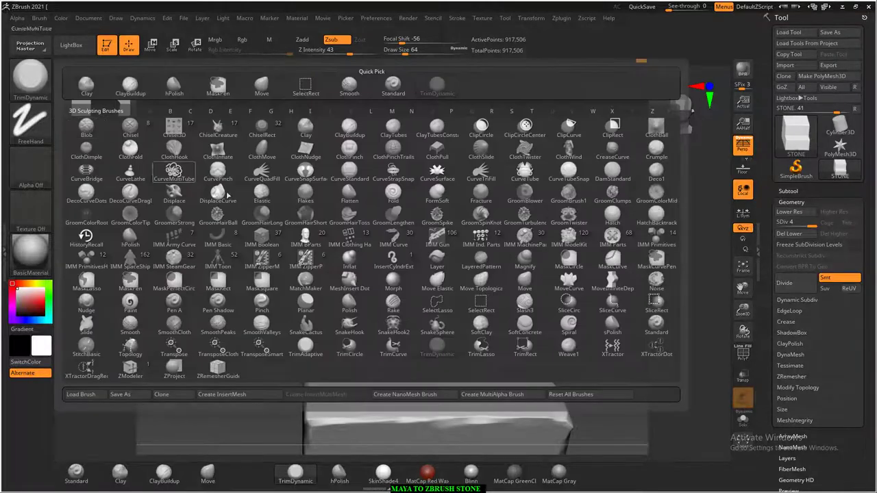
{"action": "key", "text": "d"}
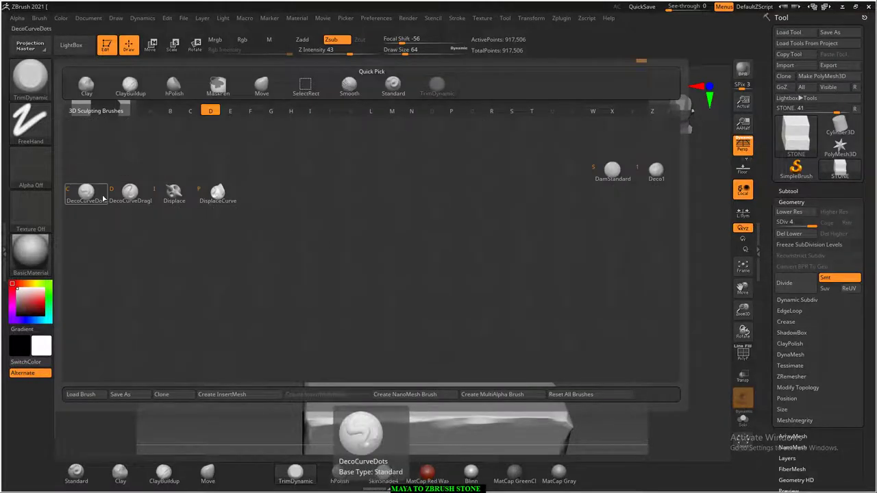
{"action": "left_click", "coordinate": [612, 171]}
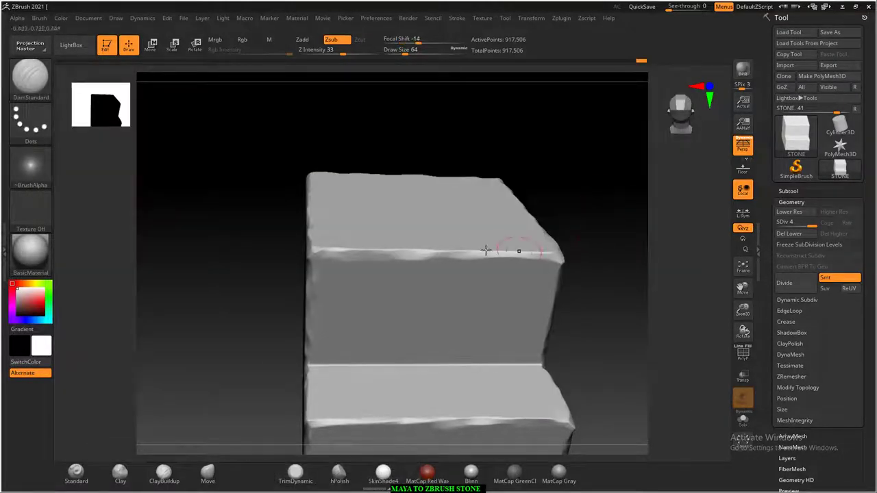
{"action": "left_click_drag", "start_coordinate": [431, 248], "coordinate": [388, 281]}
{"action": "mouse_move", "coordinate": [554, 221]}
{"action": "left_mouse_down"}
{"action": "mouse_move", "coordinate": [626, 217]}
{"action": "mouse_move", "coordinate": [636, 246]}
{"action": "mouse_move", "coordinate": [562, 226]}
{"action": "mouse_move", "coordinate": [598, 270]}
{"action": "left_mouse_up"}
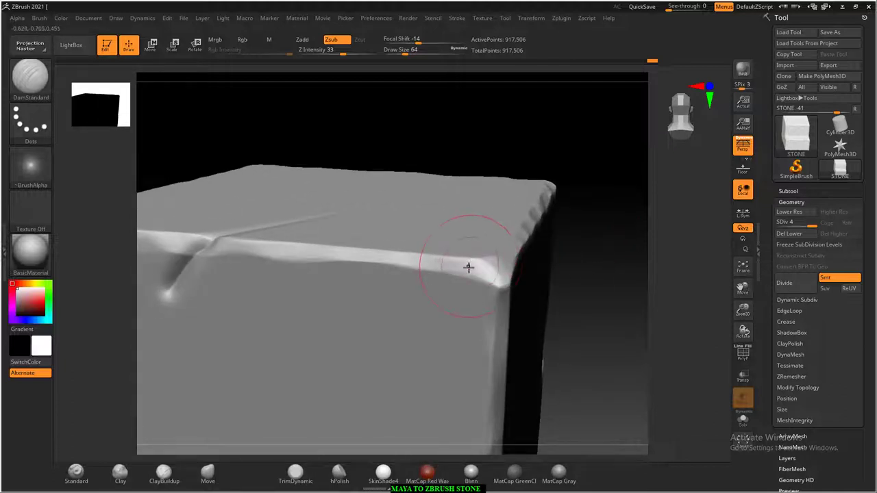
Step: With a smaller brush, carve fine creases along the top edge and down the right side
{"action": "key", "text": "bracketleft"}
{"action": "left_click_drag", "start_coordinate": [450, 265], "coordinate": [448, 242]}
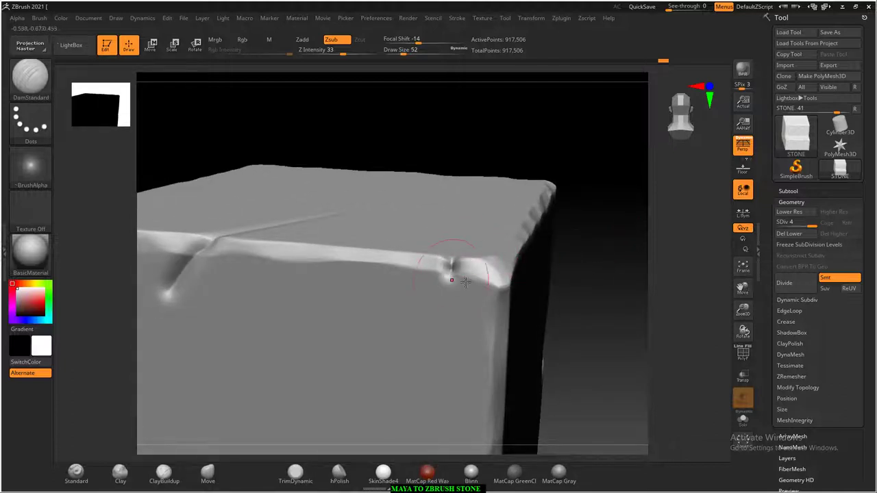
{"action": "left_click_drag", "start_coordinate": [602, 261], "coordinate": [575, 304]}
{"action": "left_click_drag", "start_coordinate": [454, 253], "coordinate": [445, 275]}
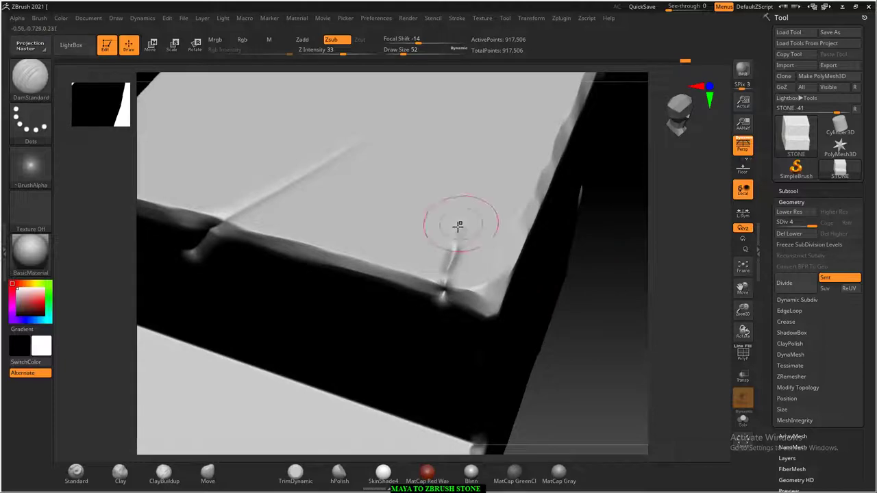
{"action": "left_click_drag", "start_coordinate": [463, 230], "coordinate": [498, 233]}
{"action": "mouse_move", "coordinate": [568, 237]}
{"action": "left_mouse_down"}
{"action": "mouse_move", "coordinate": [548, 226]}
{"action": "mouse_move", "coordinate": [501, 394]}
{"action": "left_mouse_up"}
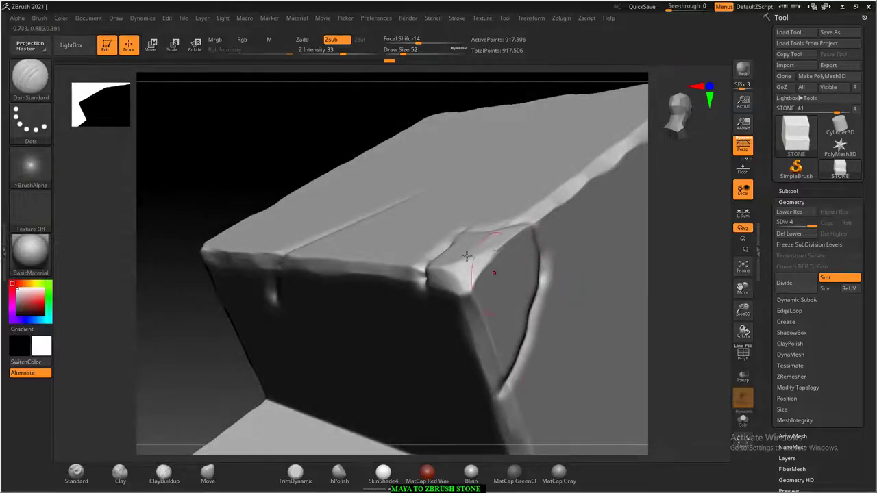
Step: Carve a short groove on the front face, undo it, and return to a front view
{"action": "mouse_move", "coordinate": [221, 185]}
{"action": "left_mouse_down"}
{"action": "mouse_move", "coordinate": [609, 221]}
{"action": "mouse_move", "coordinate": [450, 196]}
{"action": "mouse_move", "coordinate": [499, 327]}
{"action": "left_mouse_up"}
{"action": "left_click_drag", "start_coordinate": [586, 313], "coordinate": [589, 318]}
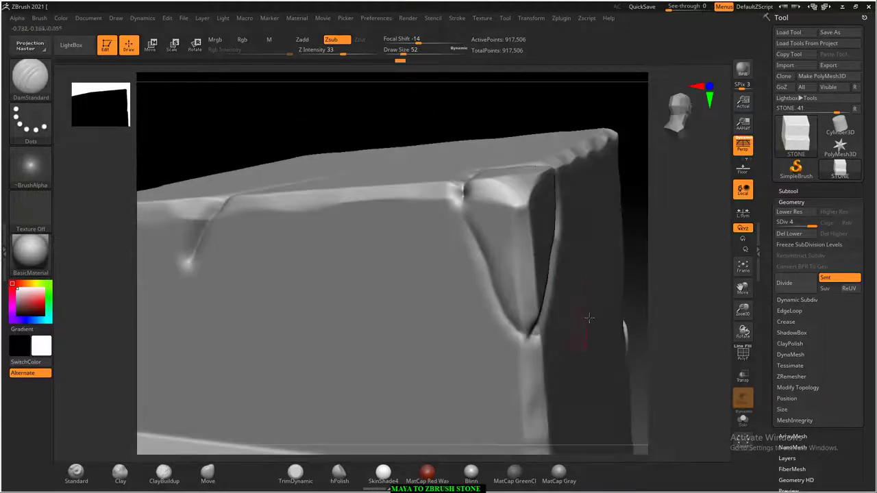
{"action": "mouse_move", "coordinate": [562, 281]}
{"action": "left_mouse_down"}
{"action": "mouse_move", "coordinate": [632, 293]}
{"action": "mouse_move", "coordinate": [636, 237]}
{"action": "mouse_move", "coordinate": [575, 237]}
{"action": "mouse_move", "coordinate": [582, 217]}
{"action": "mouse_move", "coordinate": [586, 254]}
{"action": "left_mouse_up"}
{"action": "mouse_move", "coordinate": [399, 254]}
{"action": "left_mouse_down"}
{"action": "mouse_move", "coordinate": [378, 280]}
{"action": "mouse_move", "coordinate": [429, 271]}
{"action": "left_mouse_up"}
{"action": "key", "text": "ctrl+z"}
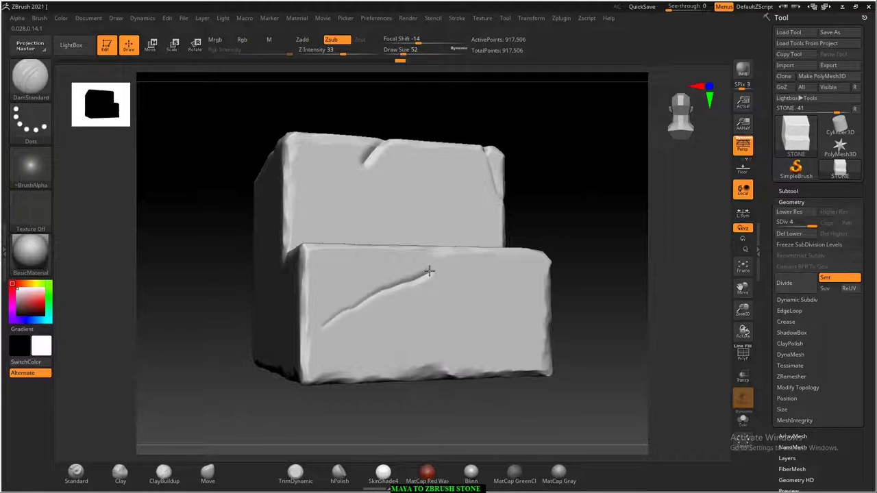
{"action": "left_click_drag", "start_coordinate": [582, 328], "coordinate": [597, 303]}
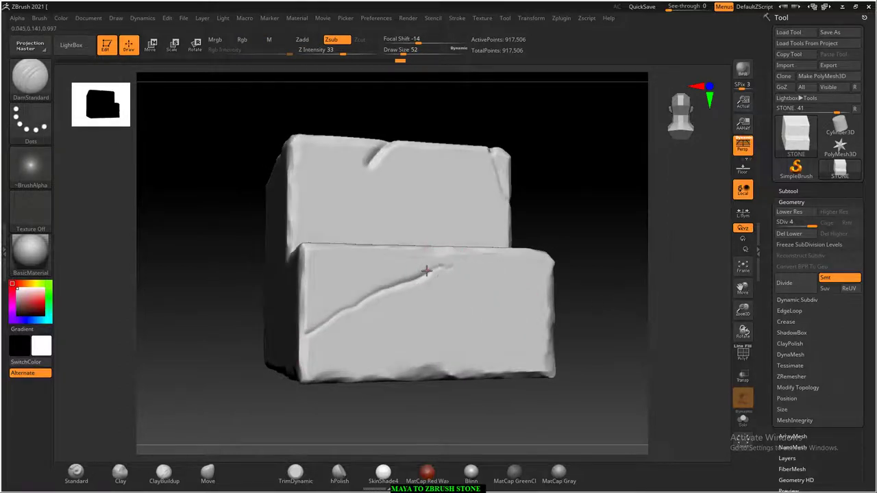
{"action": "left_click_drag", "start_coordinate": [660, 261], "coordinate": [639, 332]}
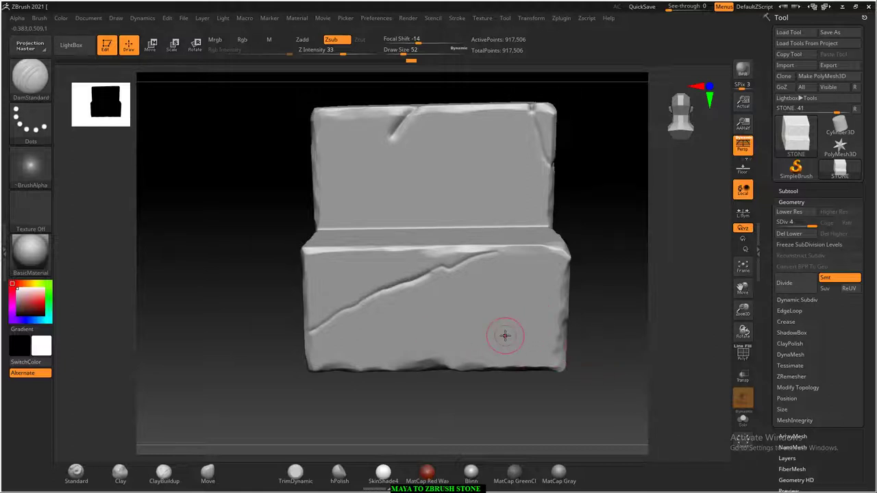
Step: Build a thick ClayBuildup patch in the inner corner of the step ledge
{"action": "left_click", "coordinate": [76, 471]}
{"action": "left_click_drag", "start_coordinate": [451, 395], "coordinate": [611, 347]}
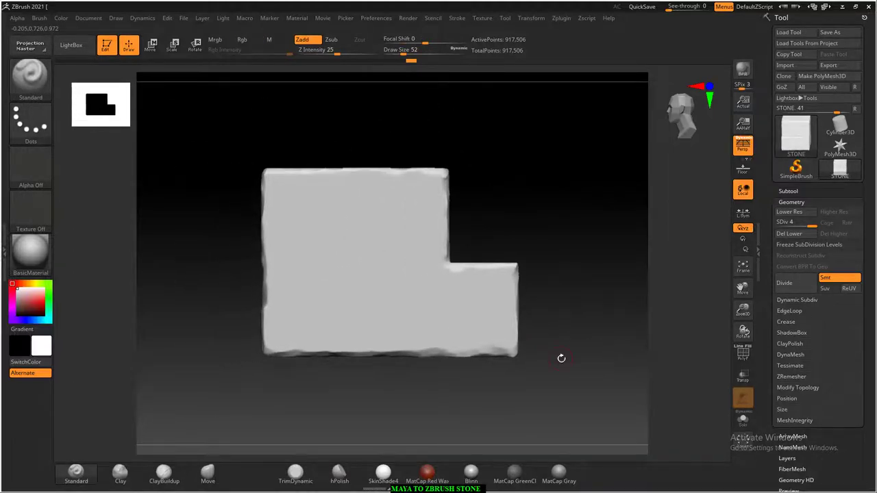
{"action": "mouse_move", "coordinate": [513, 189]}
{"action": "left_mouse_down"}
{"action": "mouse_move", "coordinate": [576, 187]}
{"action": "mouse_move", "coordinate": [527, 241]}
{"action": "left_mouse_up"}
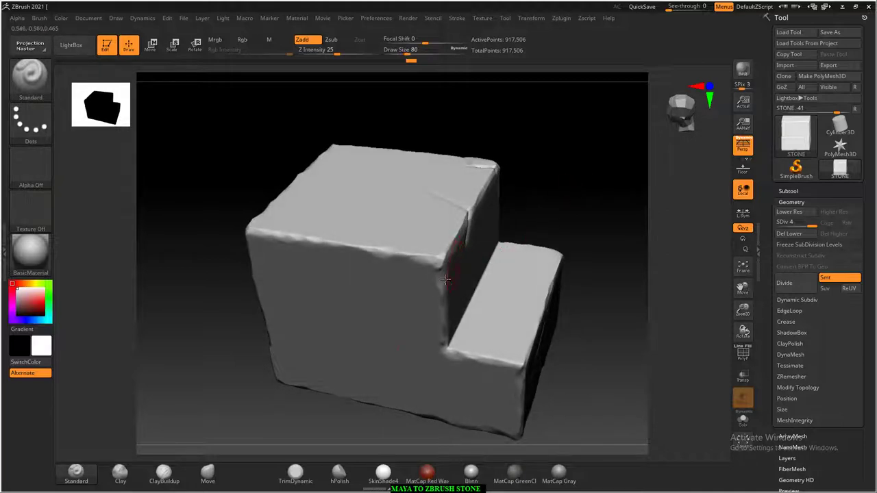
{"action": "left_click", "coordinate": [164, 471]}
{"action": "mouse_move", "coordinate": [541, 233]}
{"action": "left_mouse_down"}
{"action": "mouse_move", "coordinate": [580, 180]}
{"action": "mouse_move", "coordinate": [601, 180]}
{"action": "mouse_move", "coordinate": [587, 196]}
{"action": "mouse_move", "coordinate": [533, 209]}
{"action": "left_mouse_up"}
{"action": "mouse_move", "coordinate": [640, 237]}
{"action": "left_mouse_down"}
{"action": "mouse_move", "coordinate": [593, 243]}
{"action": "mouse_move", "coordinate": [416, 314]}
{"action": "left_mouse_up"}
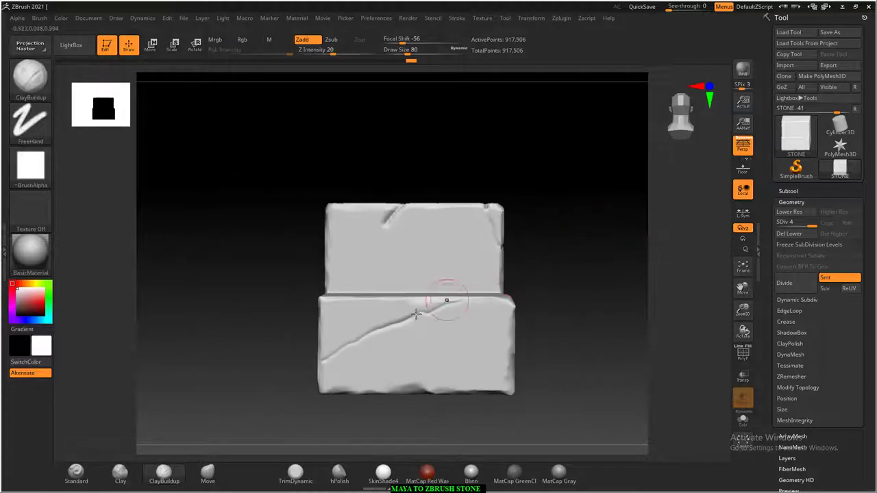
{"action": "mouse_move", "coordinate": [531, 268]}
{"action": "left_mouse_down"}
{"action": "mouse_move", "coordinate": [580, 264]}
{"action": "mouse_move", "coordinate": [580, 307]}
{"action": "left_mouse_up"}
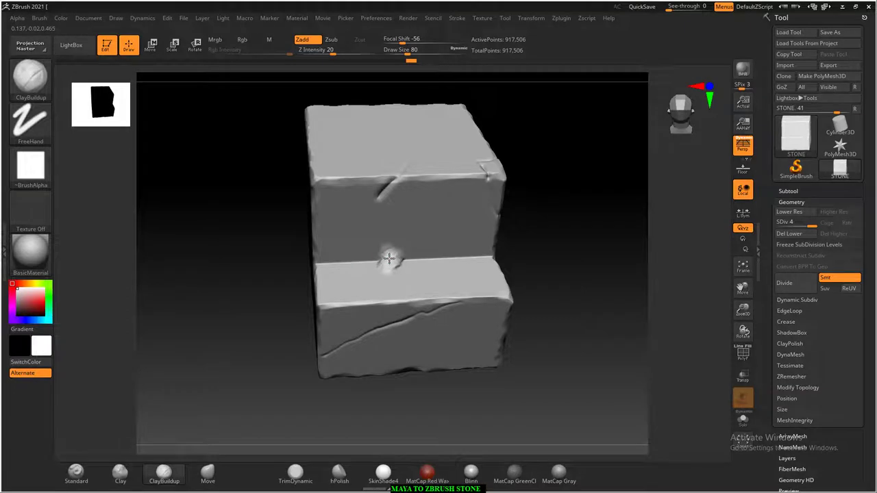
{"action": "mouse_move", "coordinate": [389, 257]}
{"action": "left_mouse_down"}
{"action": "mouse_move", "coordinate": [414, 255]}
{"action": "mouse_move", "coordinate": [388, 258]}
{"action": "left_mouse_up"}
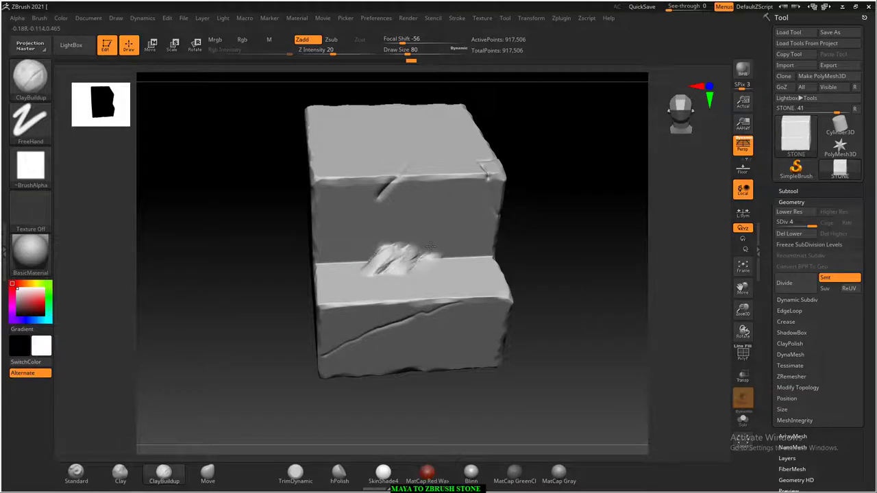
{"action": "left_click_drag", "start_coordinate": [431, 247], "coordinate": [437, 254]}
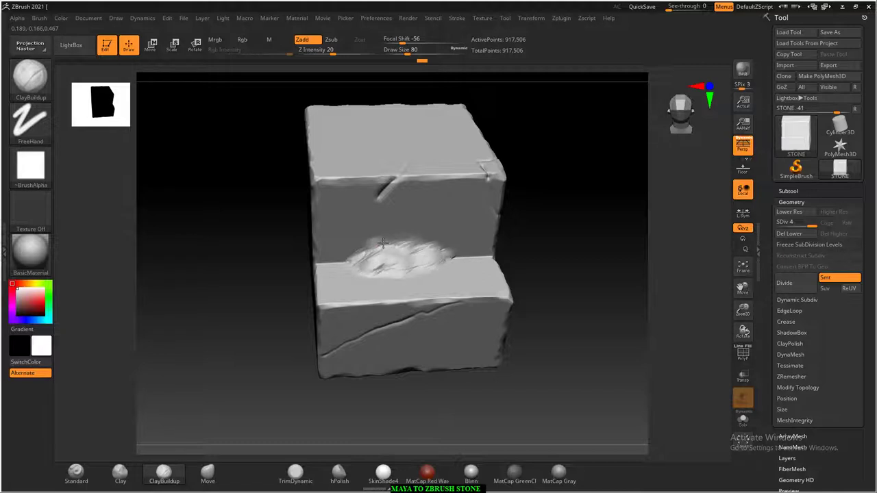
{"action": "mouse_move", "coordinate": [562, 260]}
{"action": "left_mouse_down"}
{"action": "mouse_move", "coordinate": [614, 261]}
{"action": "mouse_move", "coordinate": [572, 298]}
{"action": "mouse_move", "coordinate": [594, 309]}
{"action": "left_mouse_up"}
{"action": "mouse_move", "coordinate": [608, 291]}
{"action": "left_mouse_down"}
{"action": "mouse_move", "coordinate": [594, 290]}
{"action": "mouse_move", "coordinate": [592, 306]}
{"action": "mouse_move", "coordinate": [614, 288]}
{"action": "mouse_move", "coordinate": [615, 297]}
{"action": "left_mouse_up"}
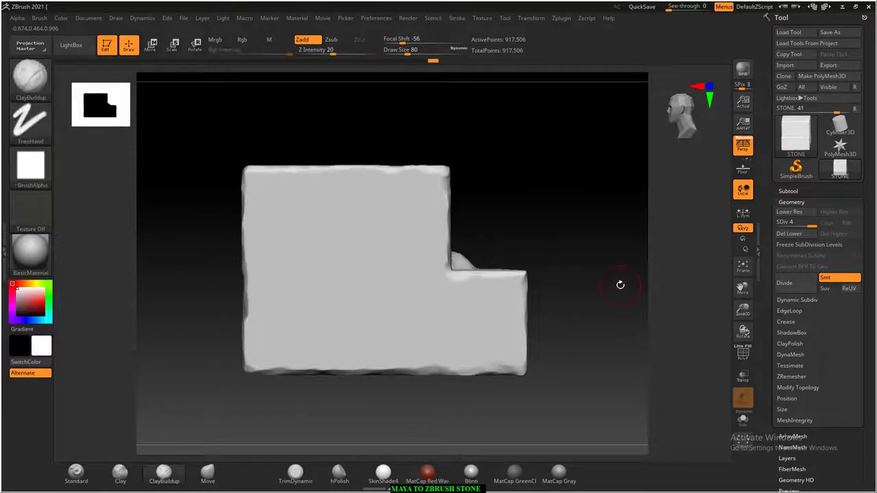
Step: Import rock crack image 7 as the Standard brush's alpha
{"action": "key", "text": "super+Tab"}
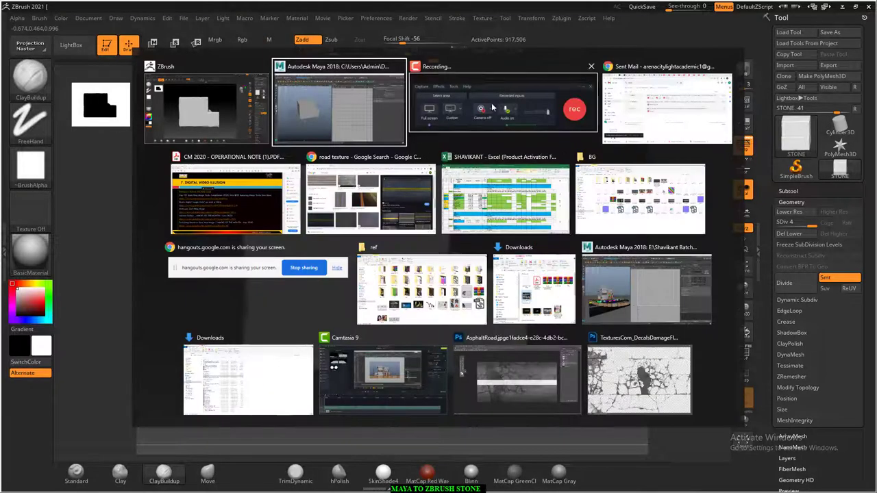
{"action": "left_click", "coordinate": [500, 107]}
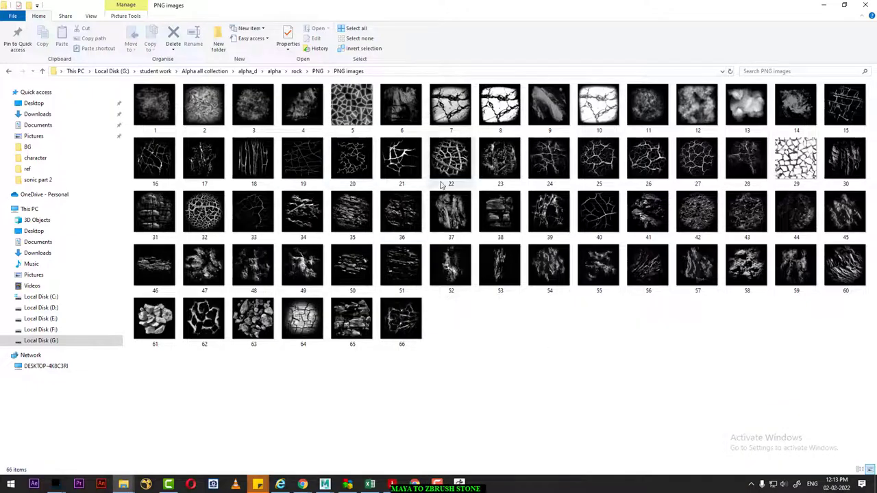
{"action": "left_click", "coordinate": [460, 484]}
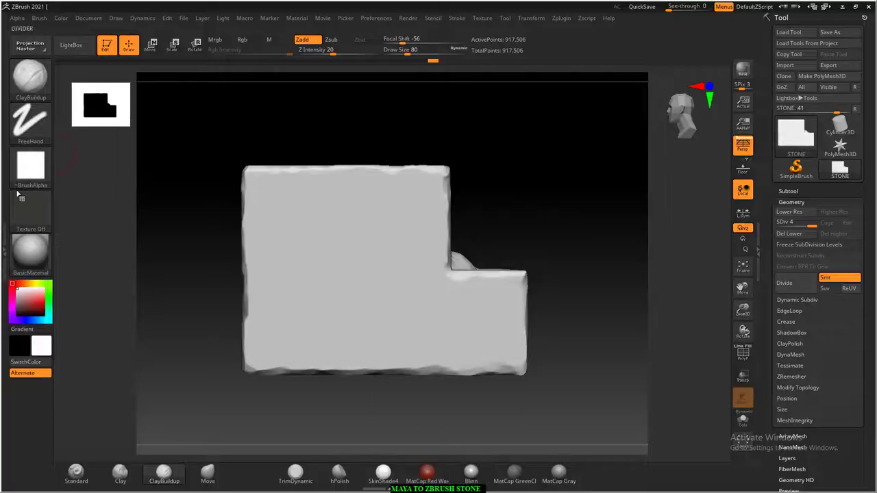
{"action": "left_click", "coordinate": [76, 471]}
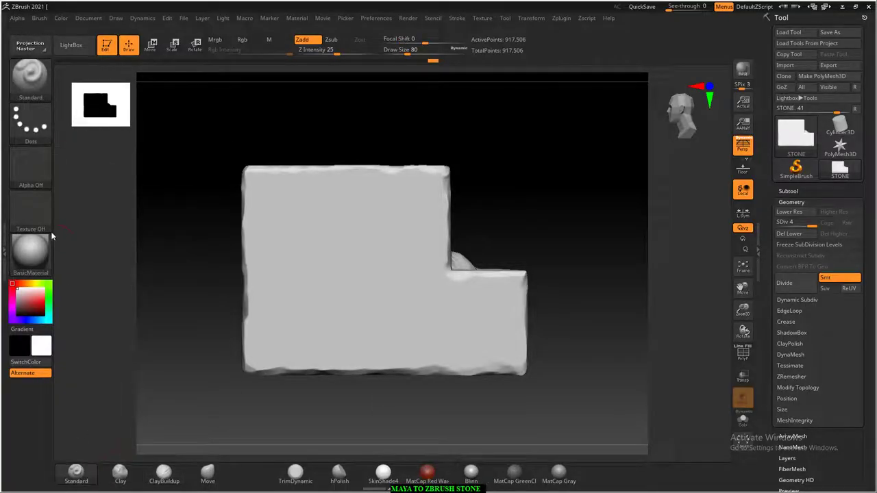
{"action": "left_click", "coordinate": [31, 161]}
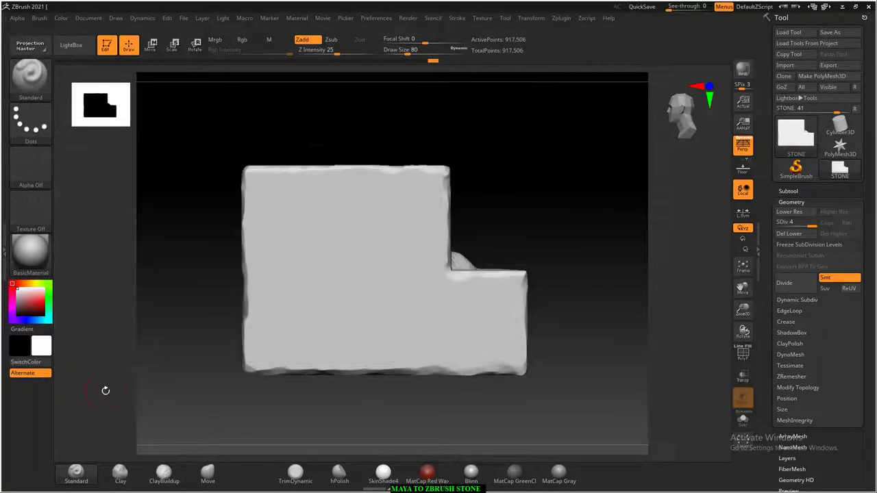
{"action": "left_click", "coordinate": [31, 186]}
{"action": "left_click", "coordinate": [85, 347]}
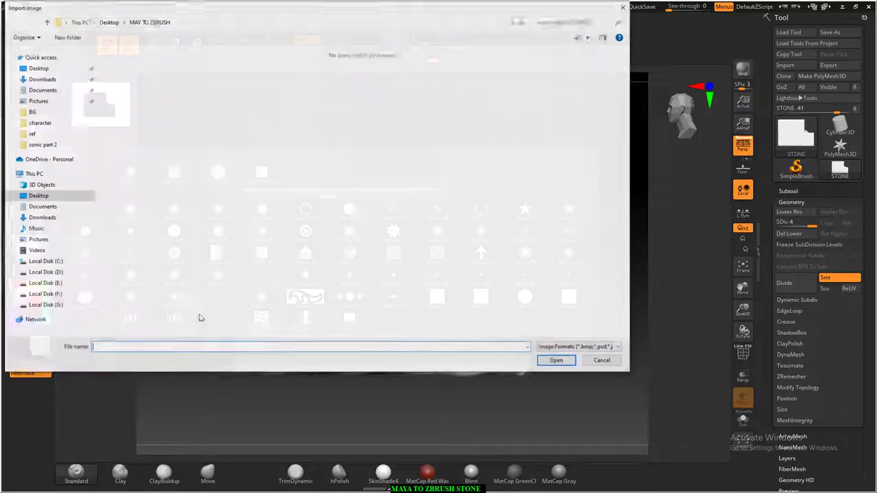
{"action": "key", "text": "Return"}
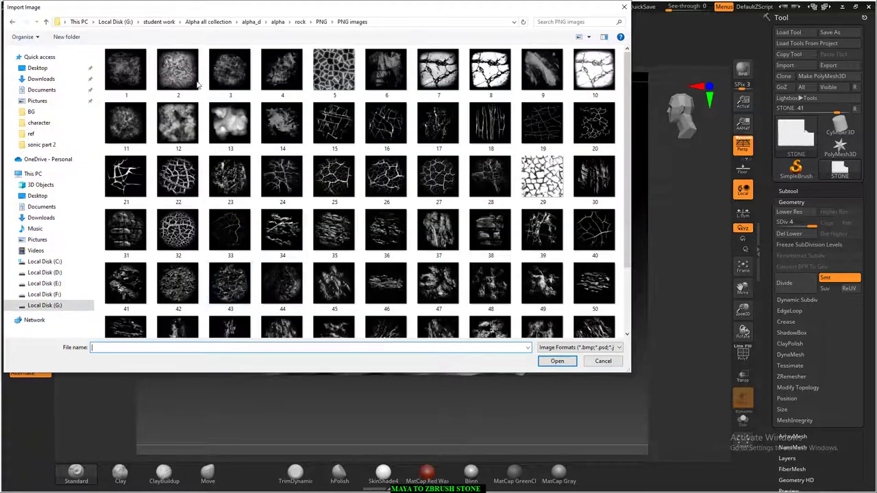
{"action": "left_click", "coordinate": [127, 70]}
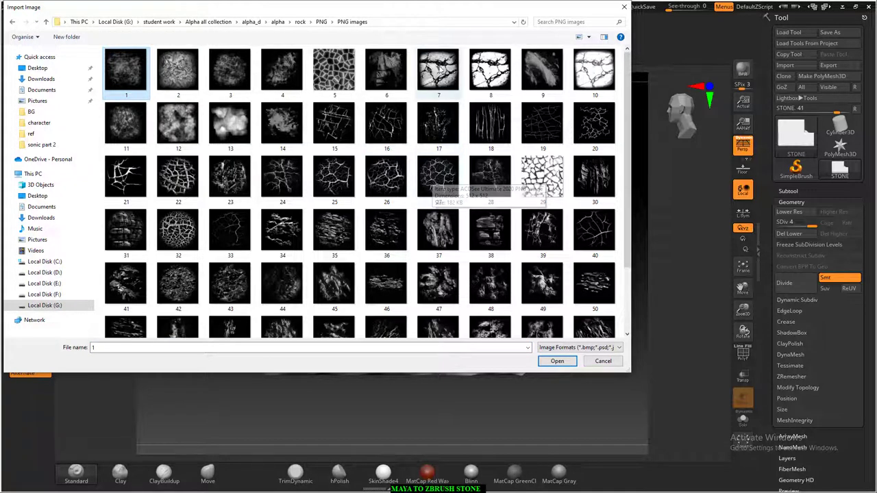
{"action": "double_click", "coordinate": [439, 70]}
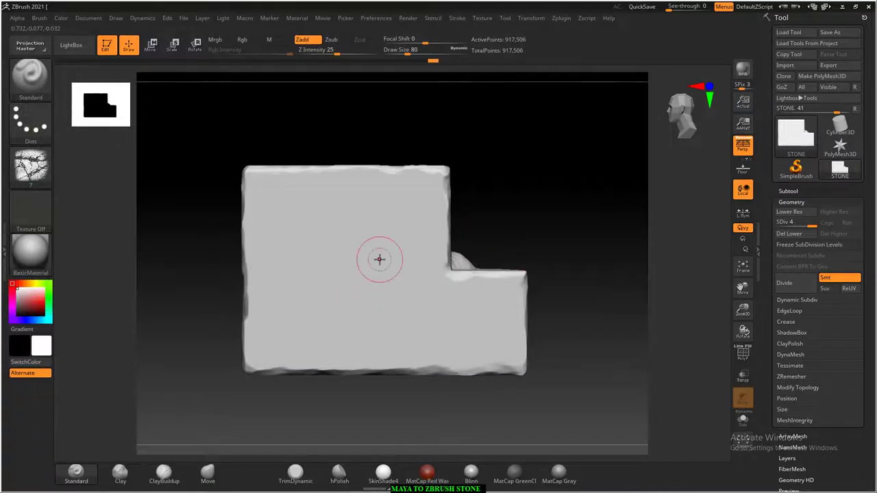
Step: Set the stroke to DragRect and add a new sculpt layer
{"action": "left_click", "coordinate": [40, 127]}
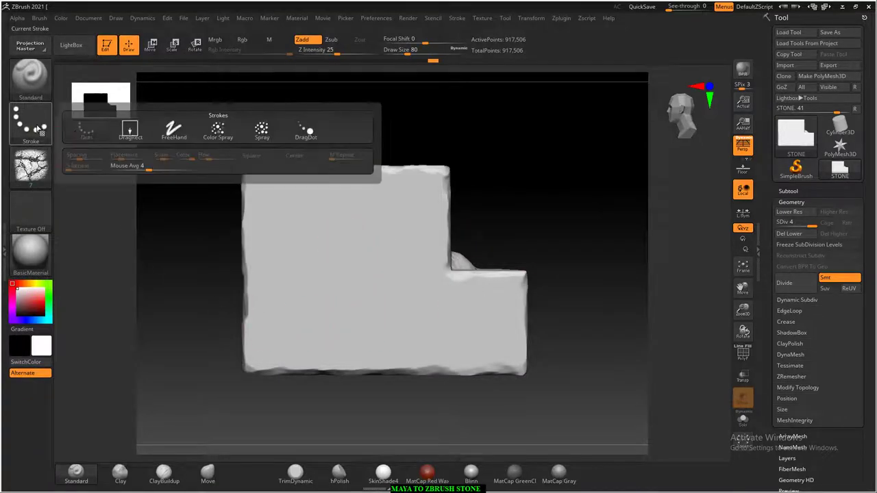
{"action": "left_click", "coordinate": [130, 131]}
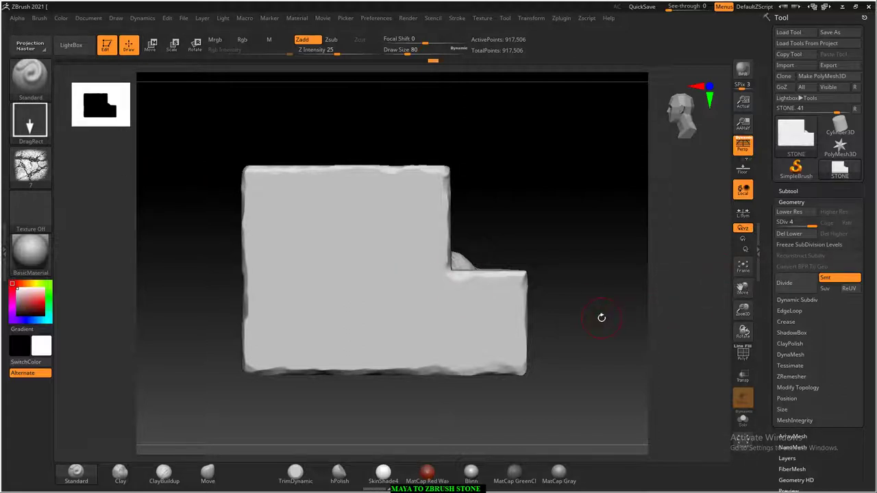
{"action": "left_click", "coordinate": [791, 203]}
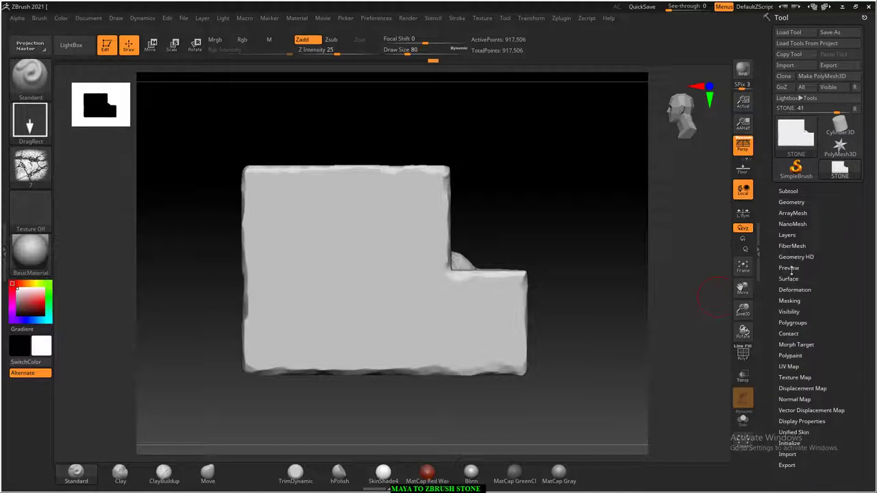
{"action": "left_click", "coordinate": [788, 235]}
{"action": "left_click", "coordinate": [785, 363]}
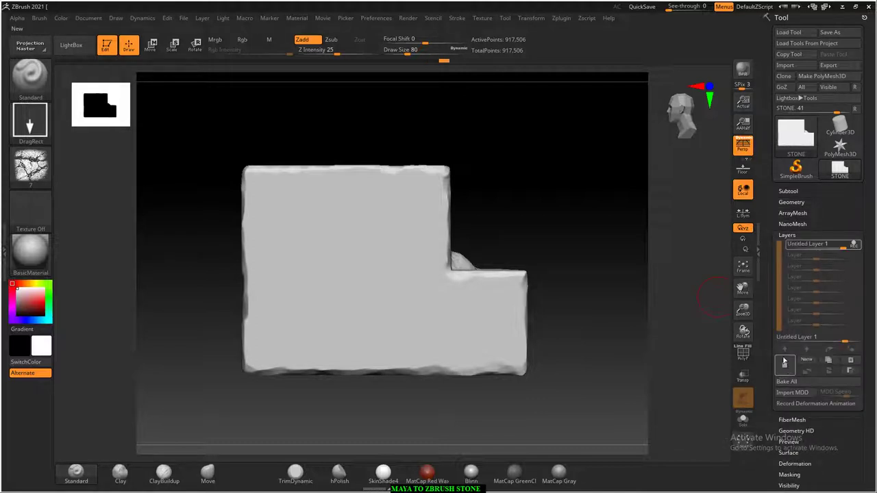
Step: Stamp the rock alpha onto the front face, redoing it with Zsub so it carves inward
{"action": "left_click_drag", "start_coordinate": [359, 266], "coordinate": [322, 177]}
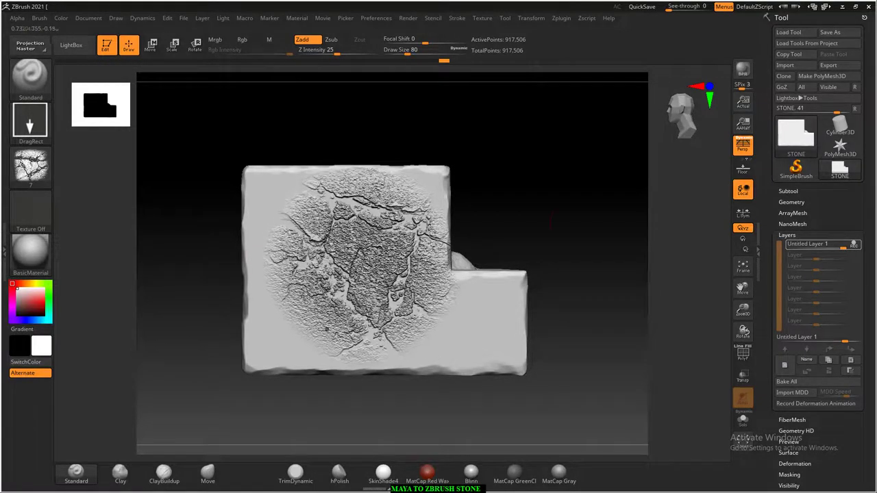
{"action": "mouse_move", "coordinate": [574, 221]}
{"action": "left_mouse_down"}
{"action": "mouse_move", "coordinate": [583, 208]}
{"action": "mouse_move", "coordinate": [587, 215]}
{"action": "mouse_move", "coordinate": [607, 202]}
{"action": "mouse_move", "coordinate": [594, 210]}
{"action": "left_mouse_up"}
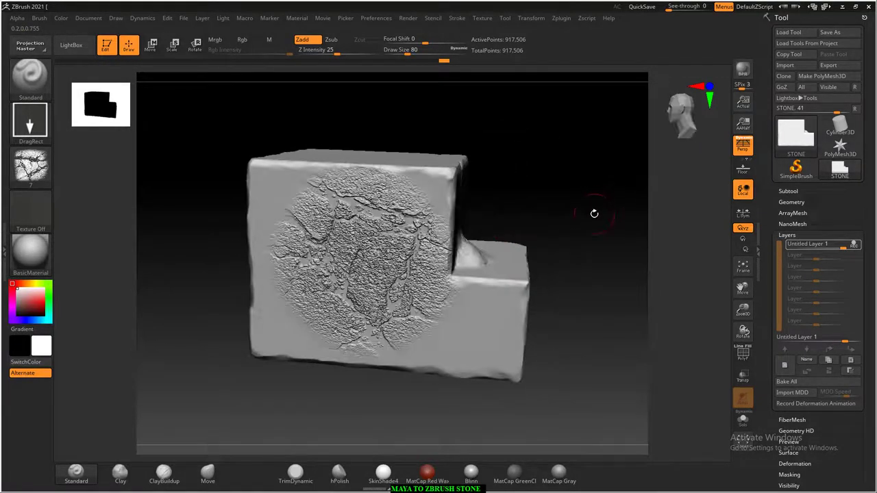
{"action": "key", "text": "ctrl"}
{"action": "key", "text": "ctrl+z"}
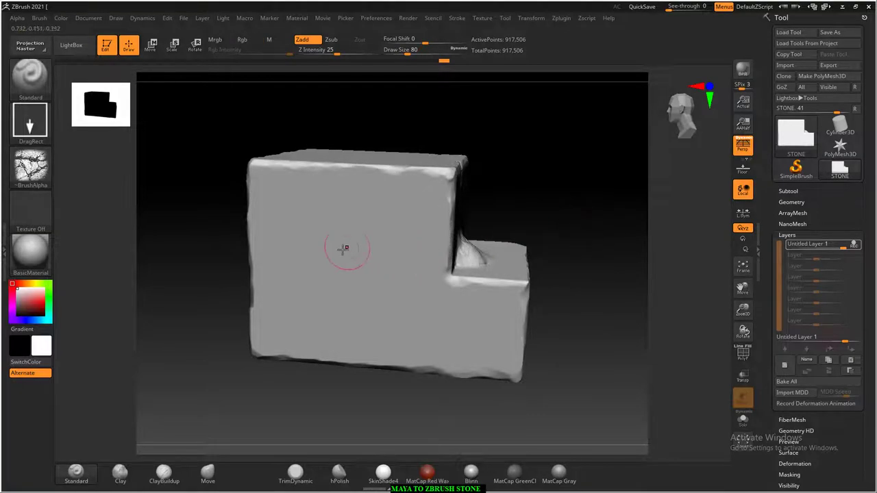
{"action": "mouse_move", "coordinate": [344, 248]}
{"action": "left_mouse_down"}
{"action": "mouse_move", "coordinate": [445, 349]}
{"action": "mouse_move", "coordinate": [439, 342]}
{"action": "mouse_move", "coordinate": [470, 290]}
{"action": "left_mouse_up"}
{"action": "mouse_move", "coordinate": [621, 216]}
{"action": "left_mouse_down"}
{"action": "mouse_move", "coordinate": [626, 211]}
{"action": "mouse_move", "coordinate": [626, 243]}
{"action": "mouse_move", "coordinate": [618, 235]}
{"action": "left_mouse_up"}
{"action": "key", "text": "ctrl"}
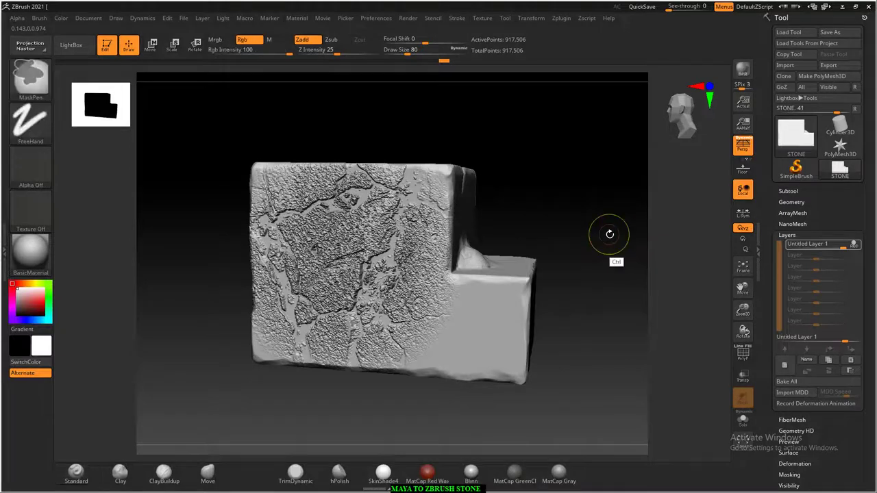
{"action": "key", "text": "ctrl+z"}
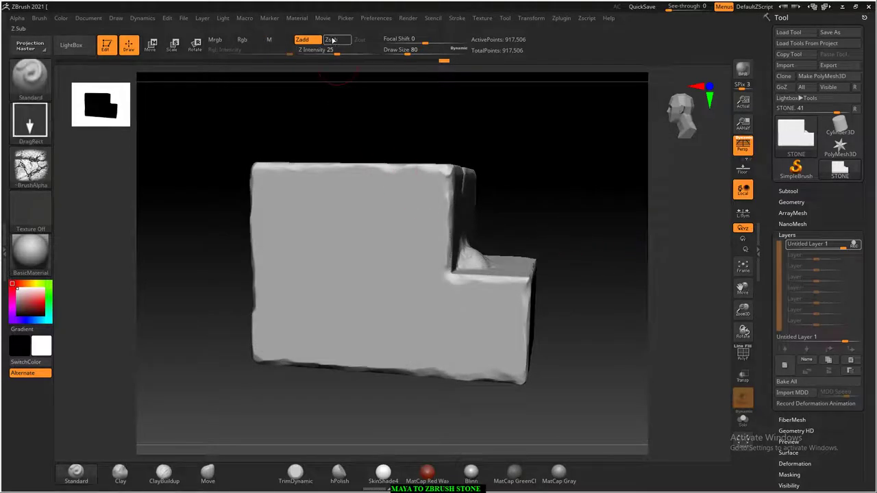
{"action": "left_click", "coordinate": [331, 40]}
{"action": "mouse_move", "coordinate": [341, 274]}
{"action": "left_mouse_down"}
{"action": "mouse_move", "coordinate": [419, 225]}
{"action": "mouse_move", "coordinate": [380, 409]}
{"action": "left_mouse_up"}
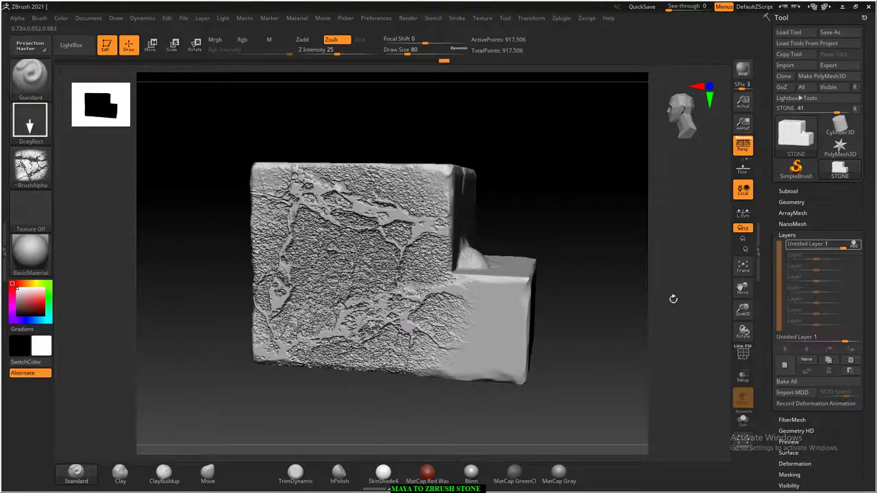
Step: Turn off layer recording, fade the layer to 0.2, and clear the rock detail
{"action": "left_click", "coordinate": [810, 244]}
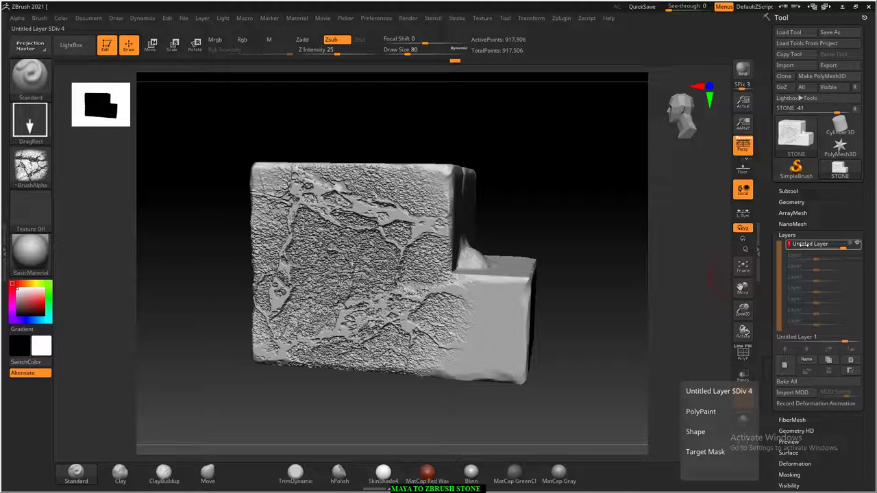
{"action": "left_click_drag", "start_coordinate": [810, 244], "coordinate": [806, 247]}
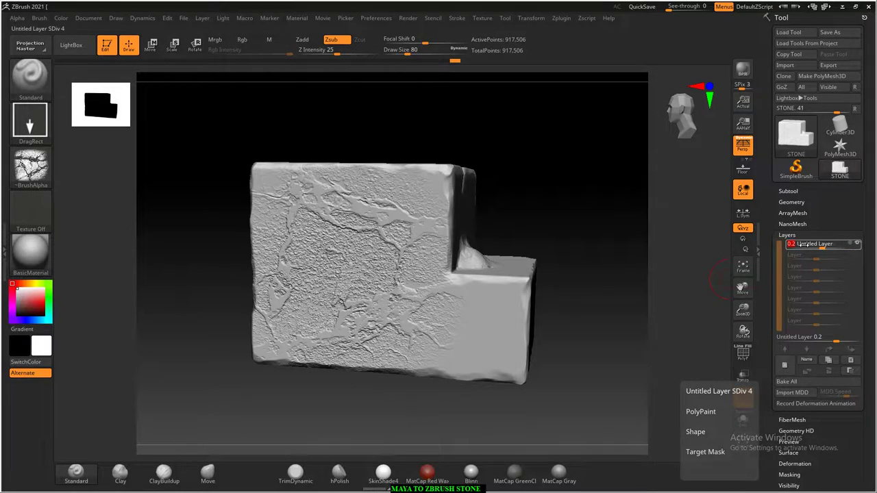
{"action": "mouse_move", "coordinate": [547, 171]}
{"action": "left_mouse_down"}
{"action": "mouse_move", "coordinate": [550, 191]}
{"action": "mouse_move", "coordinate": [588, 188]}
{"action": "left_mouse_up"}
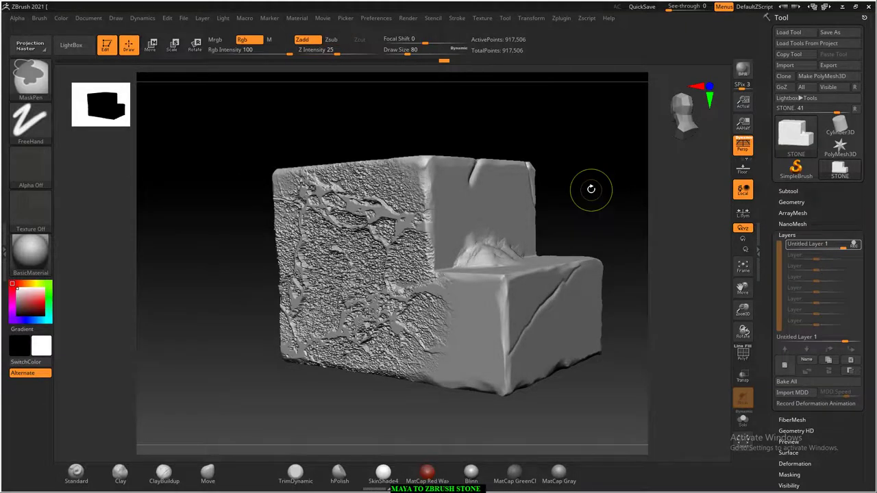
{"action": "left_click_drag", "start_coordinate": [592, 186], "coordinate": [610, 190], "text": "shift"}
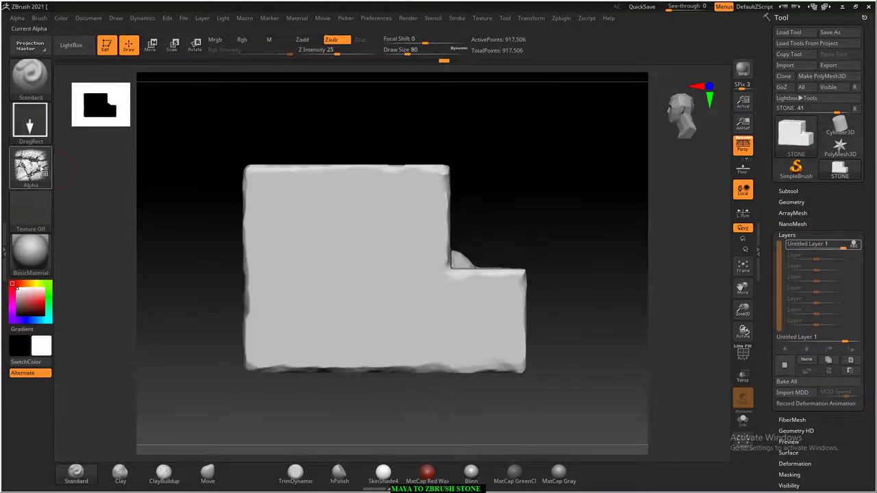
Step: Import crack image 21 and stamp it onto the front face
{"action": "left_click", "coordinate": [43, 166]}
{"action": "left_click", "coordinate": [81, 347]}
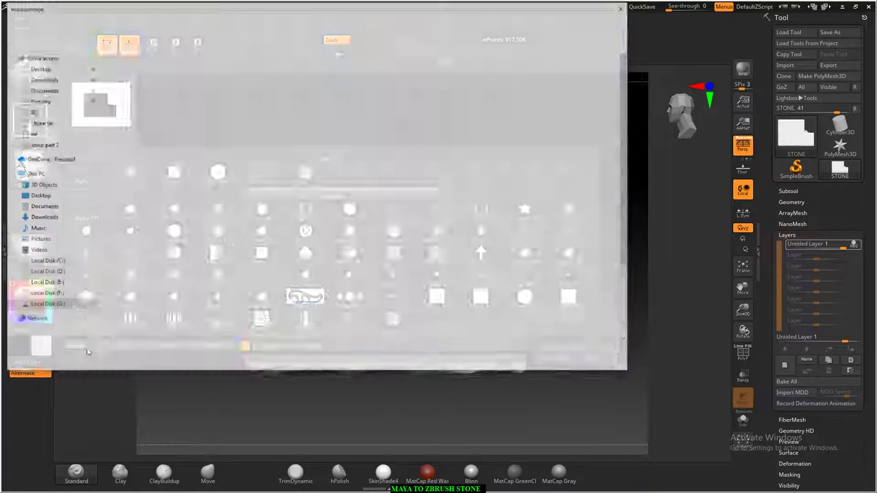
{"action": "left_click", "coordinate": [127, 177]}
{"action": "double_click", "coordinate": [126, 177]}
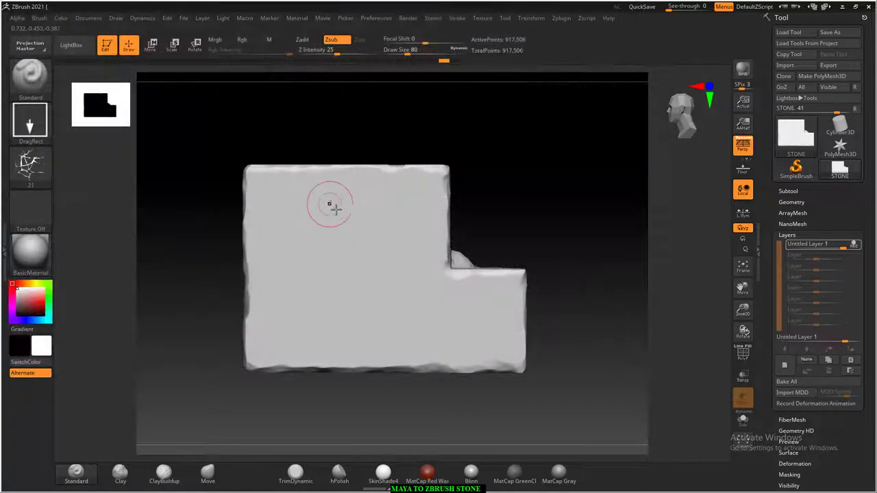
{"action": "left_click_drag", "start_coordinate": [335, 272], "coordinate": [339, 254]}
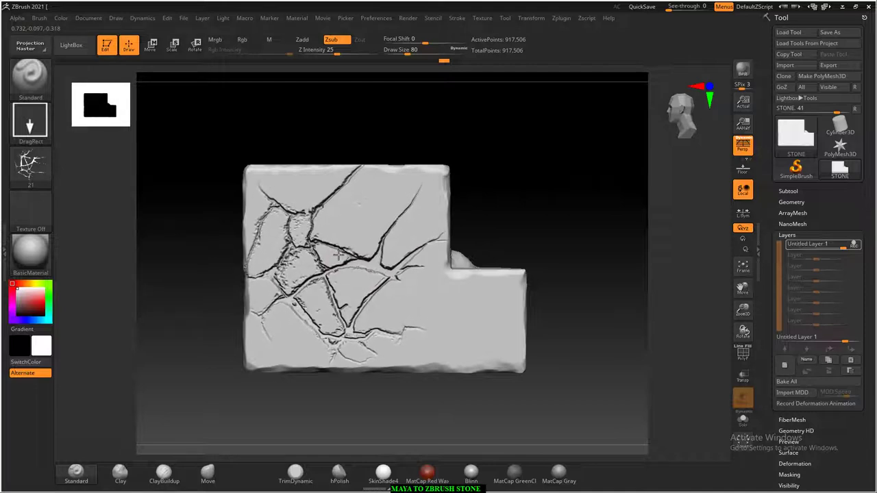
{"action": "left_click_drag", "start_coordinate": [339, 253], "coordinate": [339, 253]}
{"action": "mouse_move", "coordinate": [653, 314]}
{"action": "left_mouse_down"}
{"action": "mouse_move", "coordinate": [629, 358]}
{"action": "mouse_move", "coordinate": [520, 319]}
{"action": "mouse_move", "coordinate": [479, 356]}
{"action": "mouse_move", "coordinate": [493, 362]}
{"action": "left_mouse_up"}
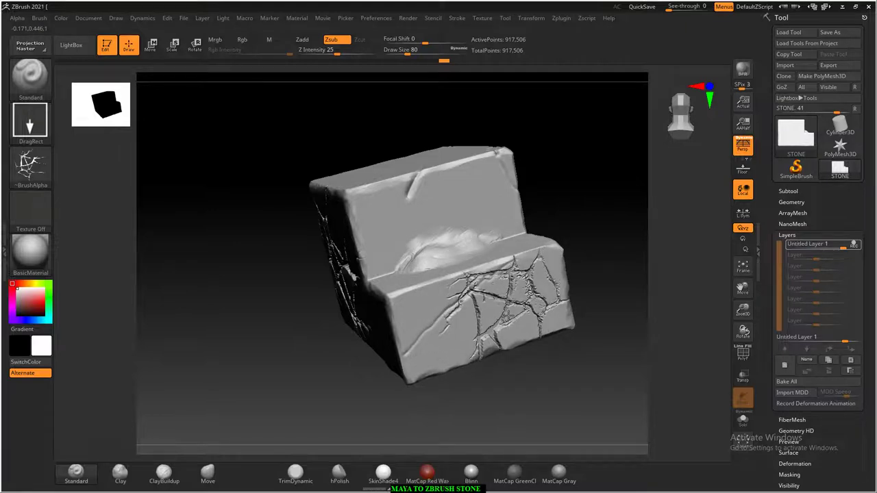
{"action": "mouse_move", "coordinate": [619, 372]}
{"action": "left_mouse_down"}
{"action": "mouse_move", "coordinate": [614, 387]}
{"action": "mouse_move", "coordinate": [611, 356]}
{"action": "mouse_move", "coordinate": [586, 348]}
{"action": "left_mouse_up"}
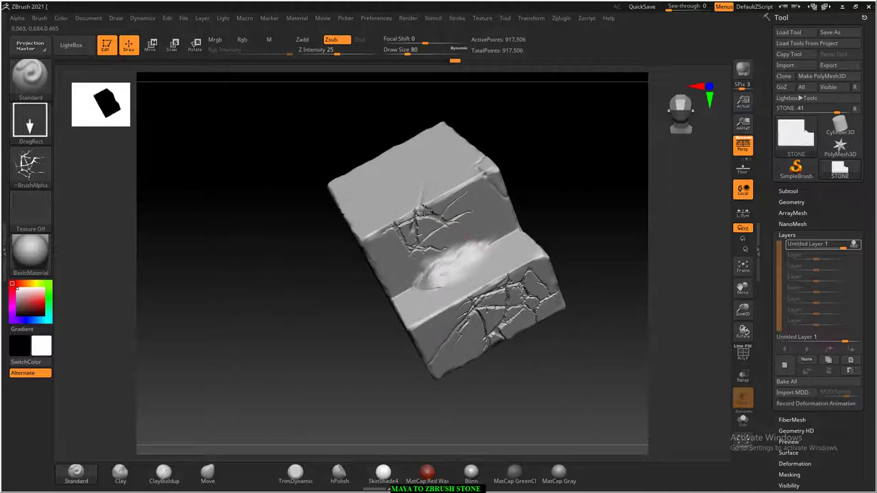
Step: Stamp cracks across the middle band and top face, then undo the top-face stamp
{"action": "left_click_drag", "start_coordinate": [424, 212], "coordinate": [423, 212]}
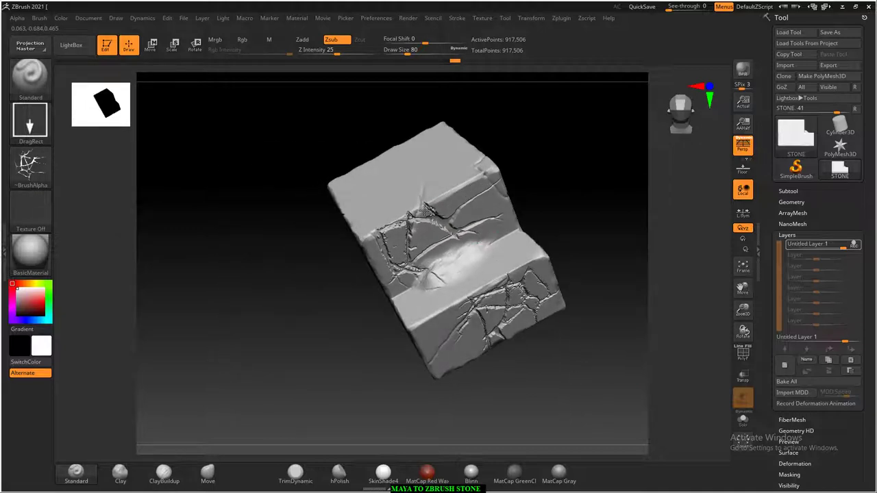
{"action": "mouse_move", "coordinate": [582, 210]}
{"action": "left_mouse_down"}
{"action": "mouse_move", "coordinate": [583, 236]}
{"action": "mouse_move", "coordinate": [582, 219]}
{"action": "left_mouse_up"}
{"action": "left_click_drag", "start_coordinate": [424, 174], "coordinate": [406, 159]}
{"action": "mouse_move", "coordinate": [582, 281]}
{"action": "left_mouse_down"}
{"action": "mouse_move", "coordinate": [588, 298]}
{"action": "mouse_move", "coordinate": [587, 260]}
{"action": "left_mouse_up"}
{"action": "key", "text": "ctrl+z"}
Step: Import crack image 18 and stamp streaked cracks onto the top face
{"action": "left_click", "coordinate": [50, 178]}
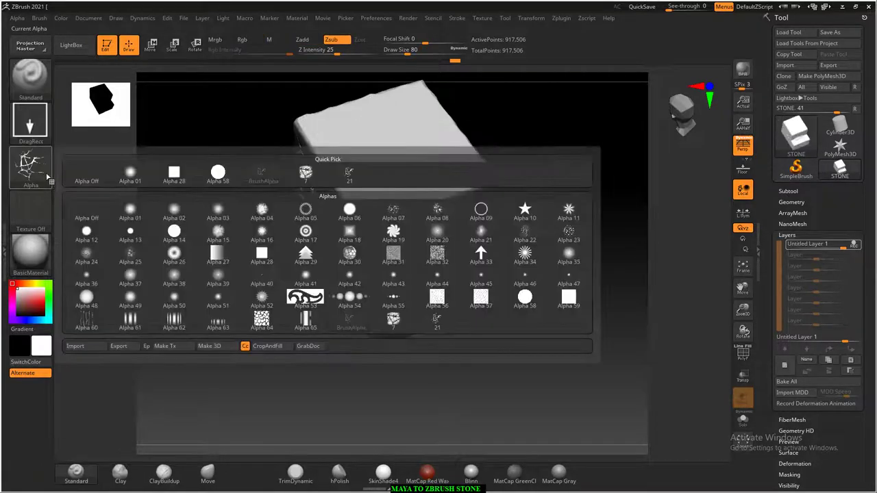
{"action": "left_click", "coordinate": [90, 348]}
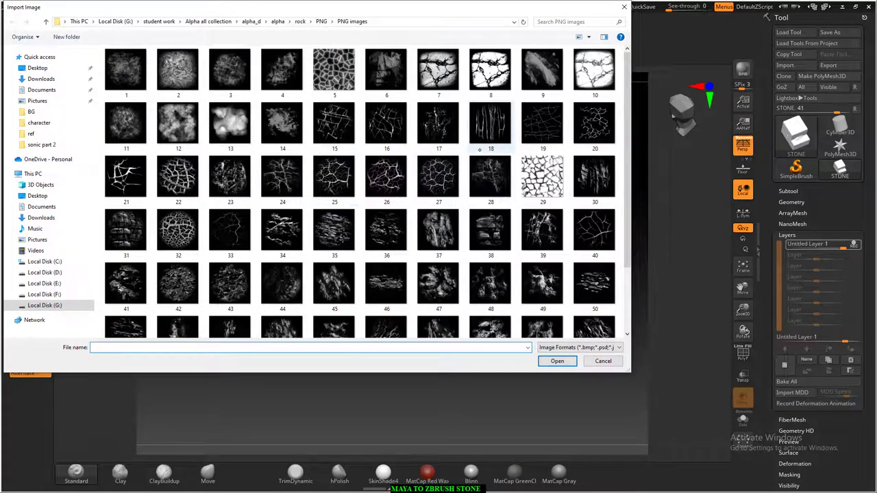
{"action": "double_click", "coordinate": [491, 125]}
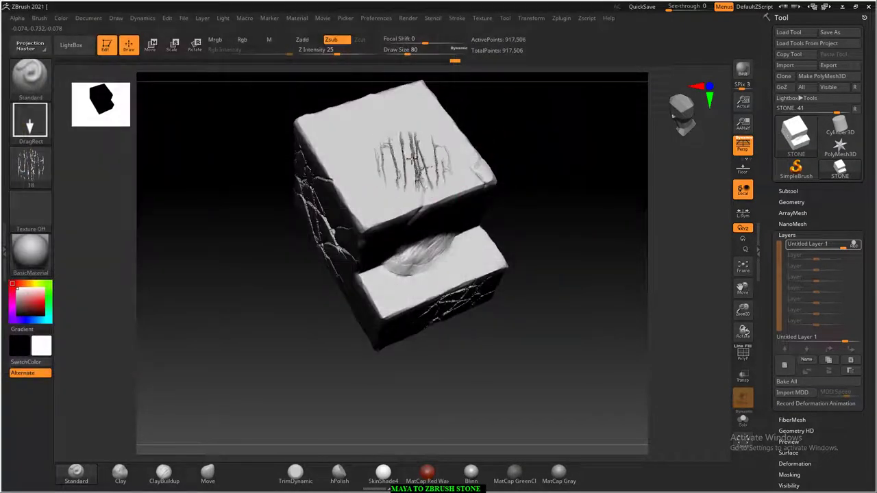
{"action": "left_click_drag", "start_coordinate": [413, 158], "coordinate": [412, 159]}
{"action": "mouse_move", "coordinate": [548, 178]}
{"action": "left_mouse_down"}
{"action": "mouse_move", "coordinate": [568, 211]}
{"action": "mouse_move", "coordinate": [524, 178]}
{"action": "mouse_move", "coordinate": [599, 303]}
{"action": "mouse_move", "coordinate": [600, 338]}
{"action": "left_mouse_up"}
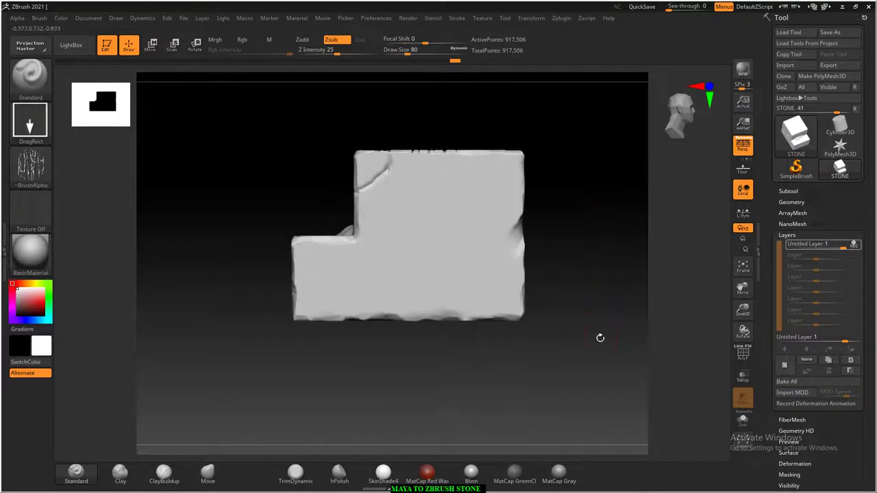
Step: Import crack image 20 and stamp an enlarged crack pattern across the upper slab
{"action": "left_click", "coordinate": [34, 166]}
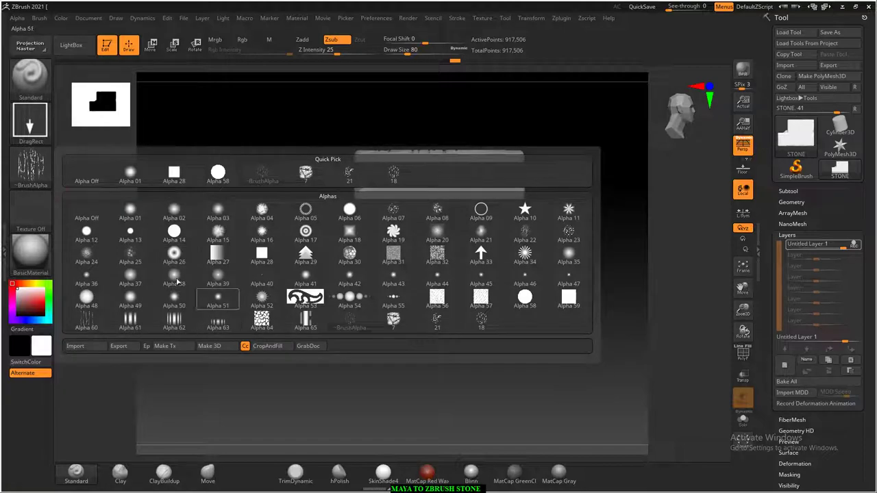
{"action": "left_click", "coordinate": [34, 167]}
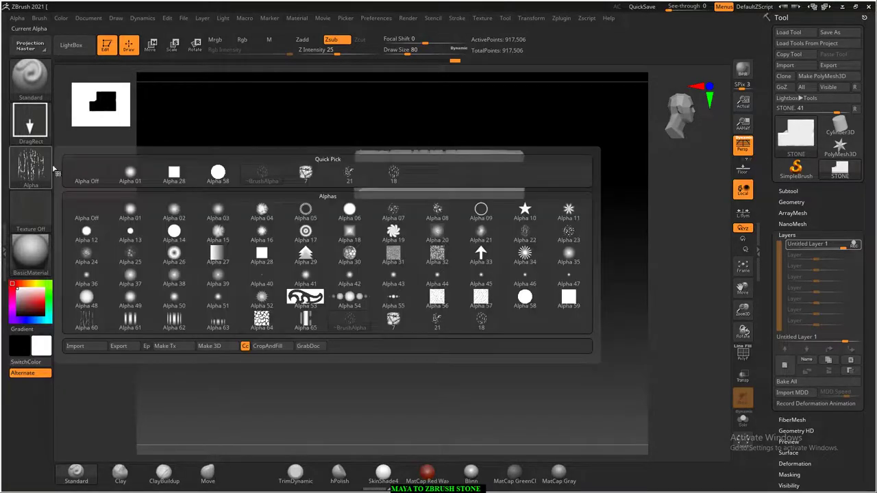
{"action": "left_click", "coordinate": [75, 346]}
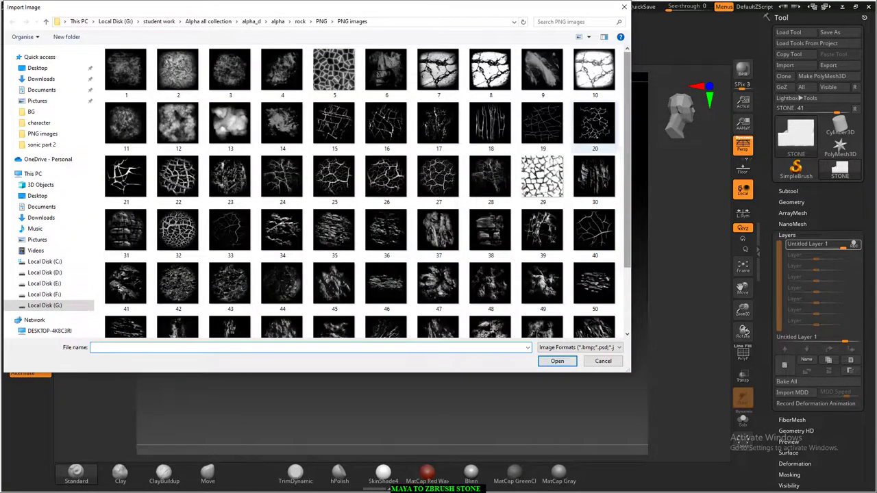
{"action": "double_click", "coordinate": [603, 128]}
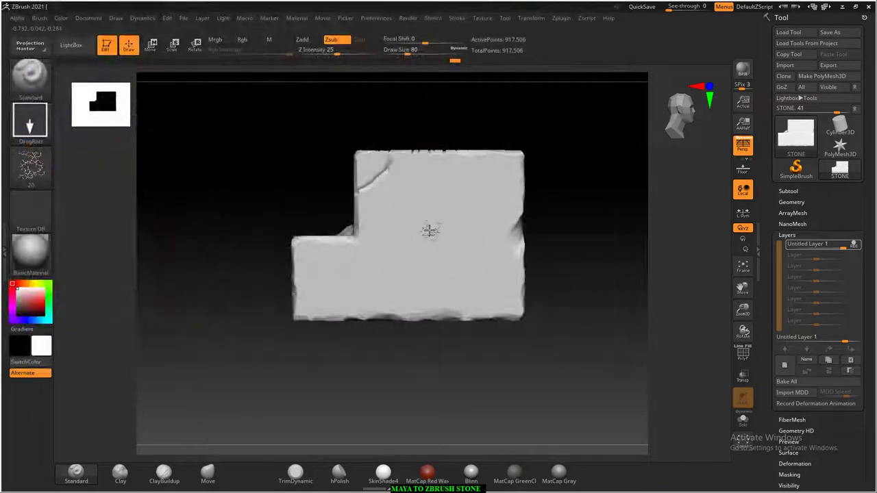
{"action": "mouse_move", "coordinate": [429, 230]}
{"action": "left_mouse_down"}
{"action": "mouse_move", "coordinate": [521, 322]}
{"action": "mouse_move", "coordinate": [525, 364]}
{"action": "mouse_move", "coordinate": [547, 354]}
{"action": "mouse_move", "coordinate": [452, 301]}
{"action": "left_mouse_up"}
{"action": "left_click_drag", "start_coordinate": [346, 190], "coordinate": [344, 189]}
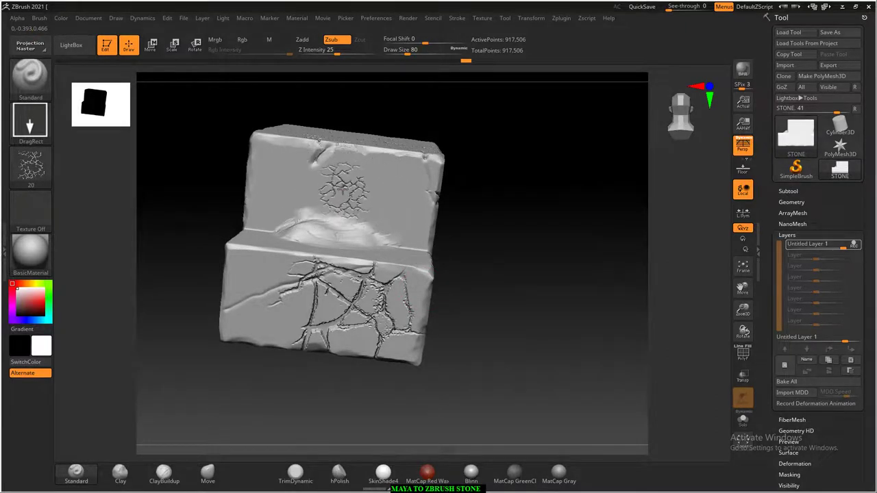
{"action": "left_click_drag", "start_coordinate": [344, 189], "coordinate": [376, 194]}
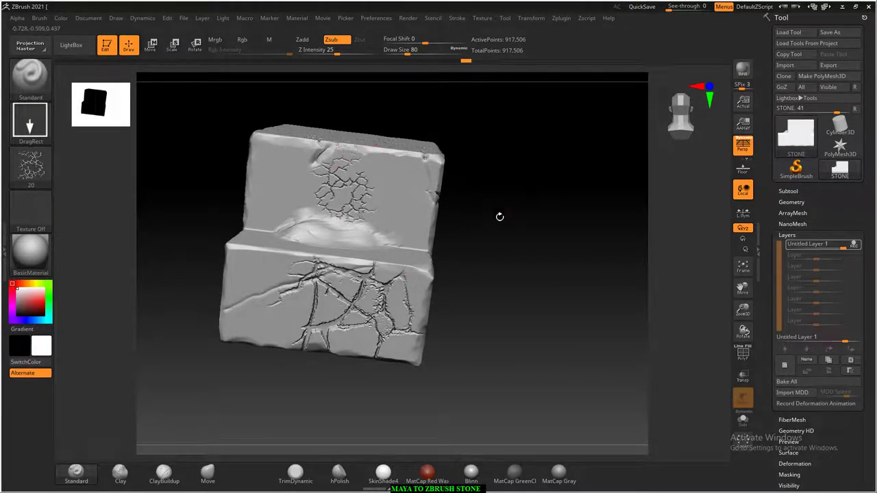
Step: Import crack image 62 and stamp it onto the upper face
{"action": "left_click", "coordinate": [46, 177]}
{"action": "left_click", "coordinate": [87, 233]}
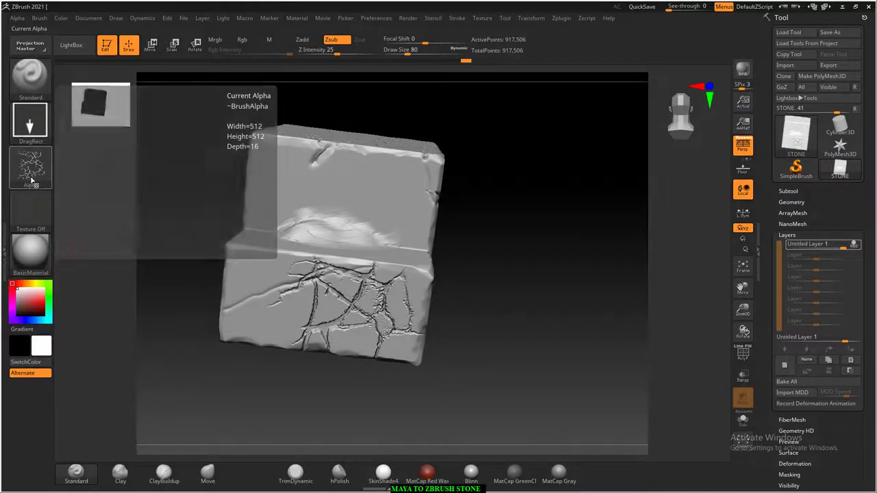
{"action": "left_click", "coordinate": [40, 180]}
{"action": "left_click", "coordinate": [93, 349]}
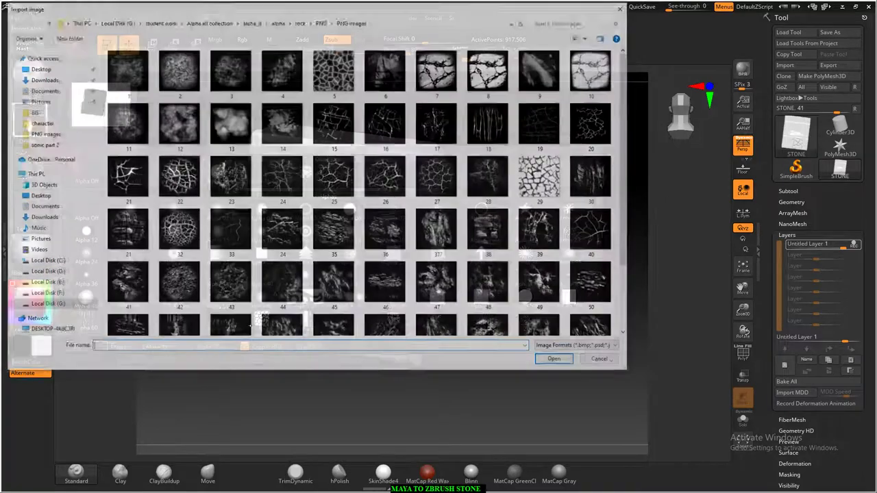
{"action": "scroll", "coordinate": [541, 179], "scroll_direction": "down", "scroll_amount": 3}
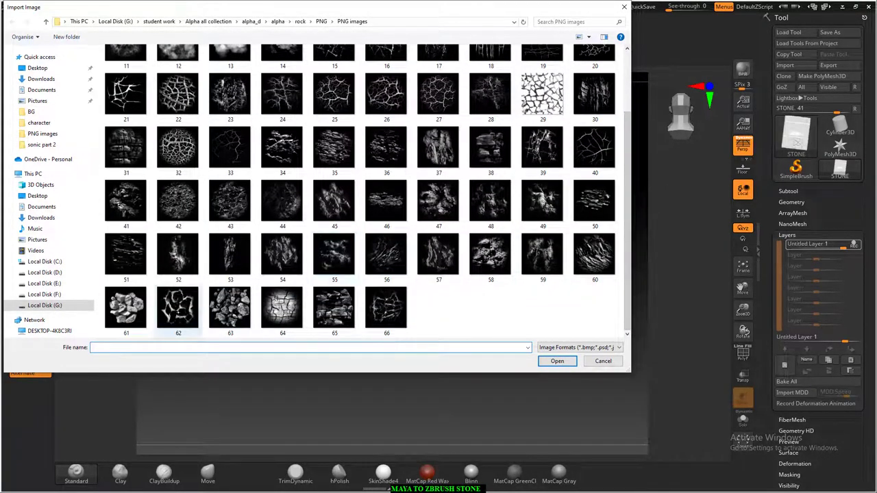
{"action": "left_click", "coordinate": [179, 309]}
{"action": "double_click", "coordinate": [199, 298]}
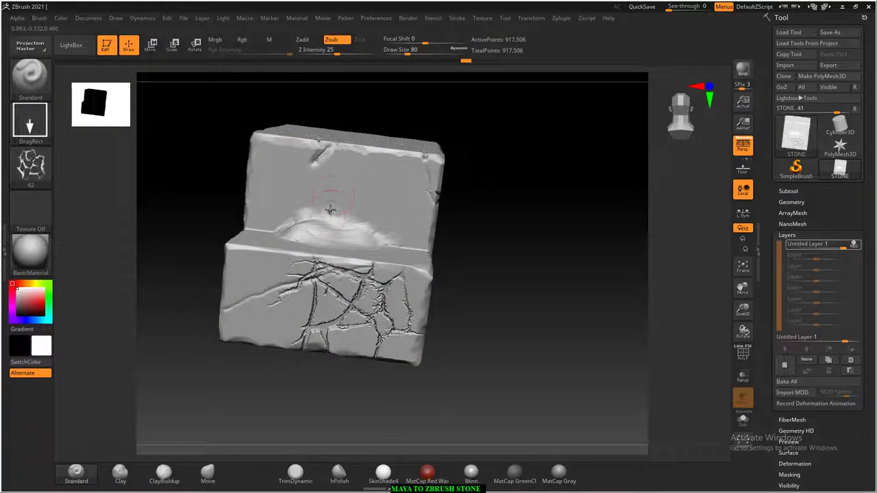
{"action": "left_click_drag", "start_coordinate": [336, 192], "coordinate": [303, 184]}
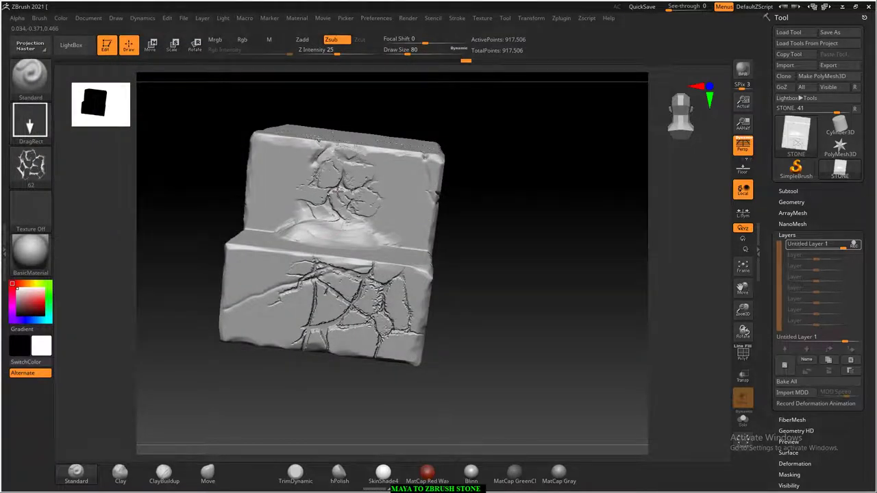
{"action": "left_click_drag", "start_coordinate": [520, 252], "coordinate": [480, 274]}
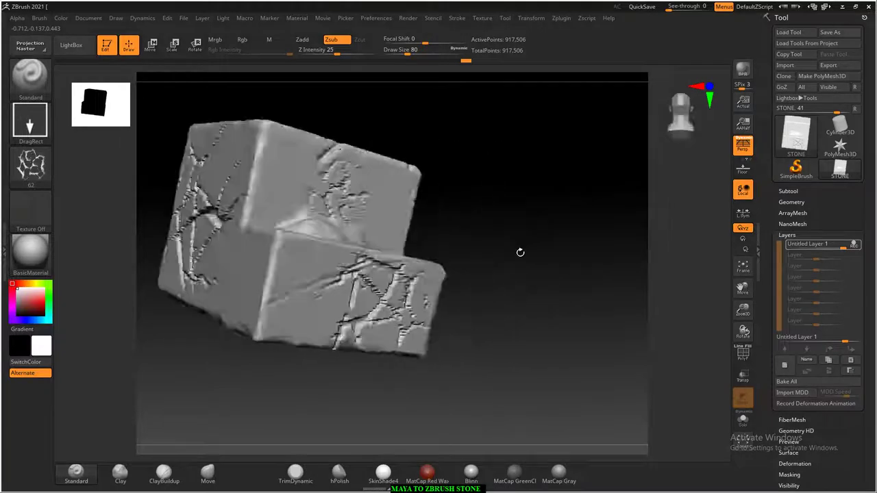
Step: Add more crack stamps on the front face, upper block and top ledge
{"action": "left_click_drag", "start_coordinate": [311, 269], "coordinate": [359, 294]}
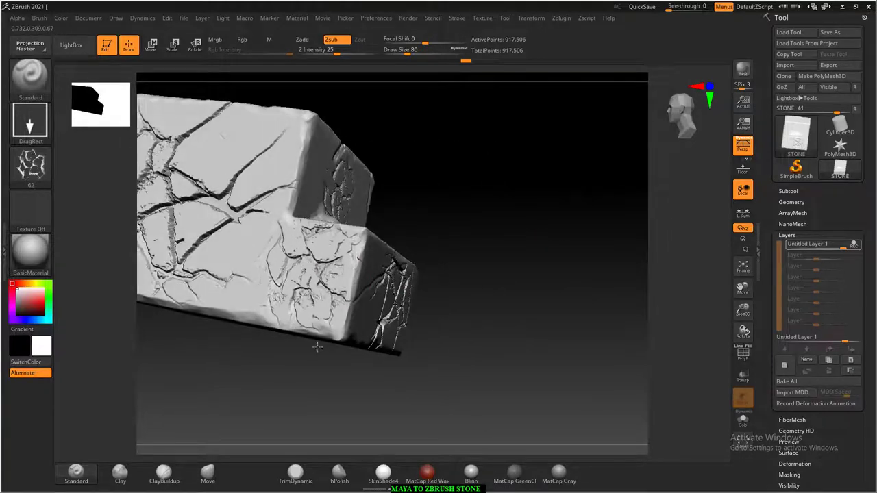
{"action": "mouse_move", "coordinate": [480, 309]}
{"action": "left_mouse_down"}
{"action": "mouse_move", "coordinate": [357, 169]}
{"action": "mouse_move", "coordinate": [346, 123]}
{"action": "left_mouse_up"}
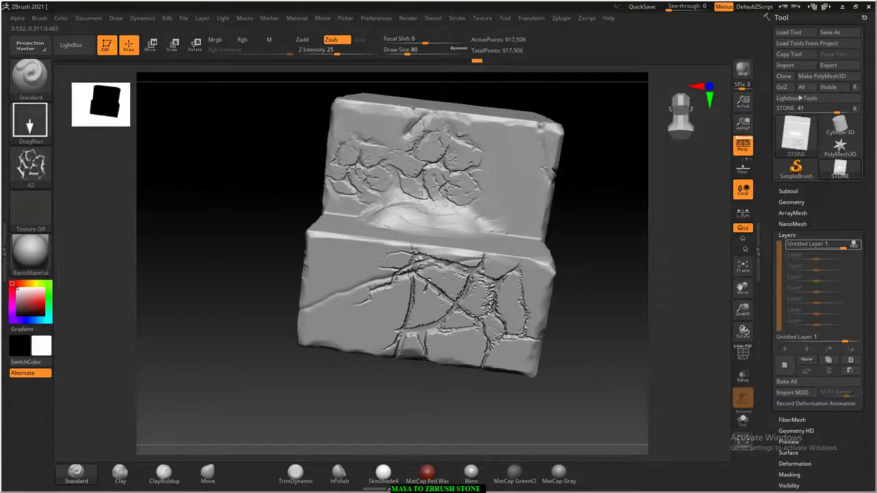
{"action": "left_click_drag", "start_coordinate": [357, 166], "coordinate": [426, 169]}
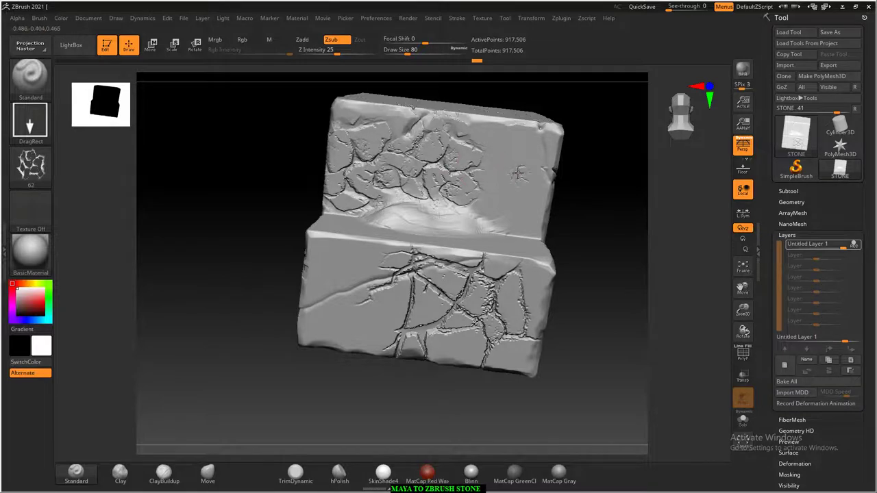
{"action": "left_click_drag", "start_coordinate": [518, 174], "coordinate": [524, 199]}
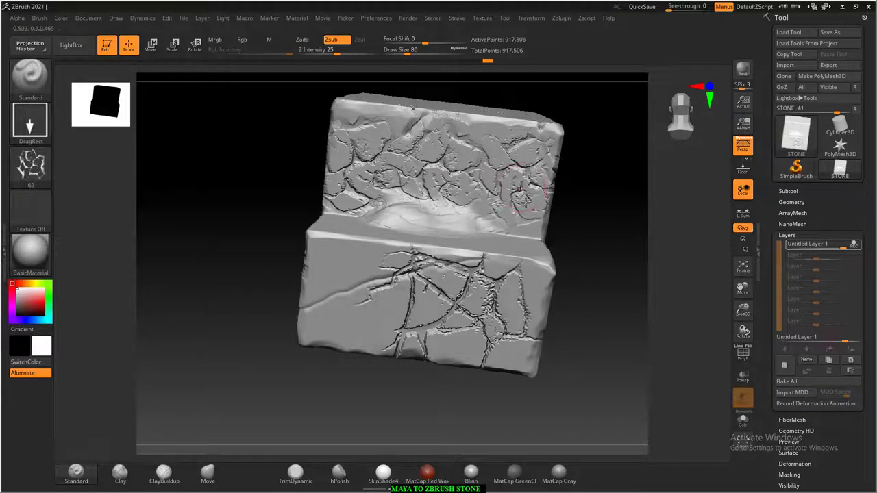
{"action": "right_click_drag", "start_coordinate": [524, 198], "coordinate": [534, 252]}
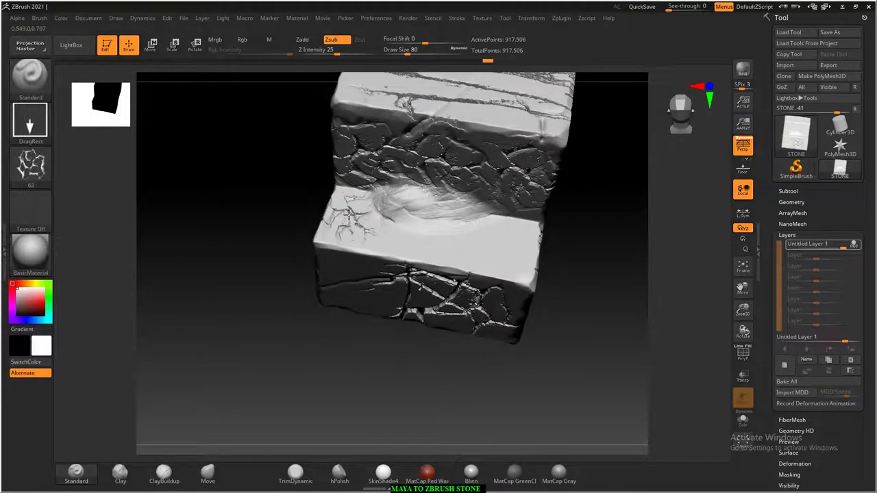
{"action": "left_click_drag", "start_coordinate": [348, 215], "coordinate": [510, 241]}
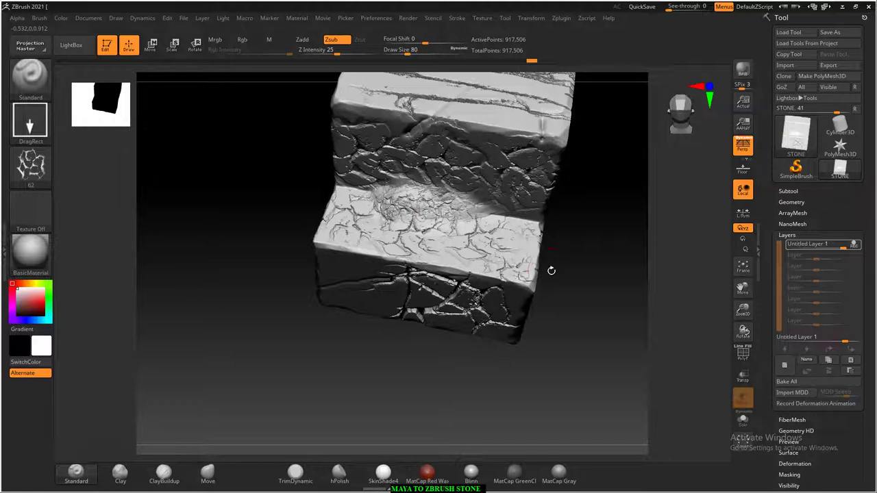
Step: Stamp cracks onto the lower front face and rough crack relief across the side face
{"action": "left_click_drag", "start_coordinate": [551, 271], "coordinate": [592, 245]}
{"action": "left_click_drag", "start_coordinate": [339, 272], "coordinate": [357, 320]}
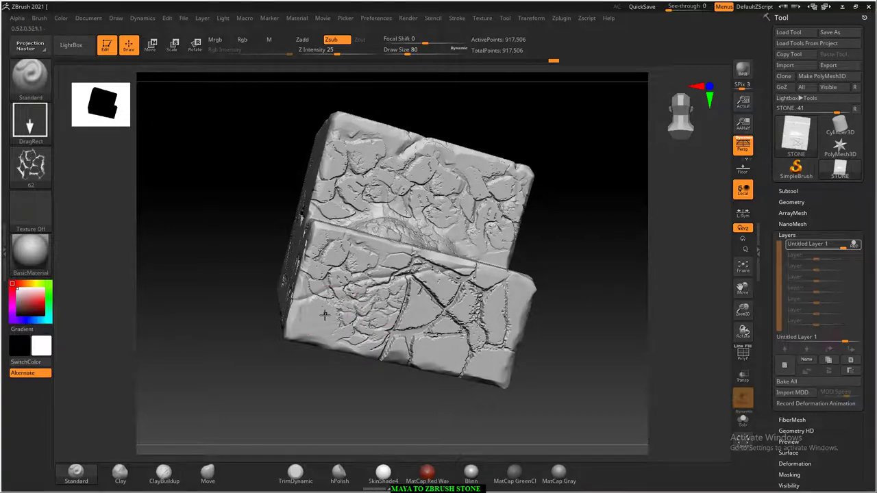
{"action": "mouse_move", "coordinate": [576, 322]}
{"action": "left_mouse_down"}
{"action": "mouse_move", "coordinate": [590, 382]}
{"action": "mouse_move", "coordinate": [542, 368]}
{"action": "left_mouse_up"}
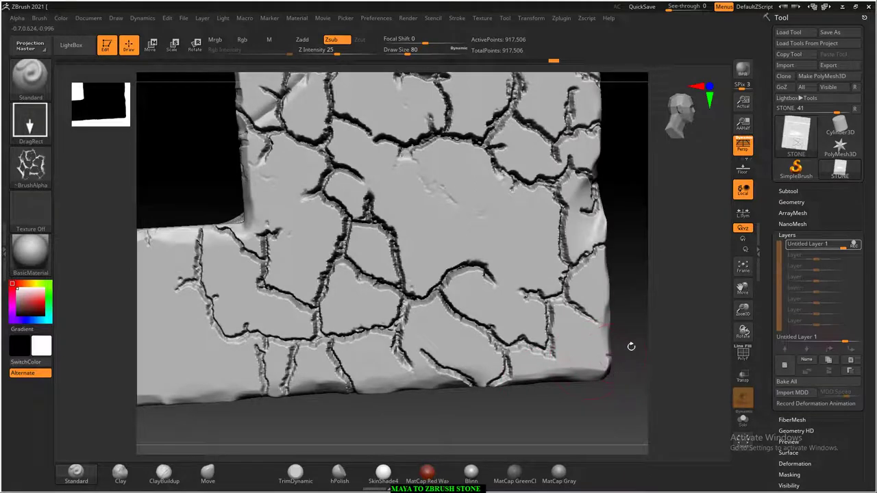
{"action": "mouse_move", "coordinate": [631, 346]}
{"action": "left_mouse_down", "text": "alt"}
{"action": "mouse_move", "coordinate": [603, 298]}
{"action": "mouse_move", "coordinate": [537, 287]}
{"action": "left_mouse_up", "text": "alt"}
{"action": "left_click_drag", "start_coordinate": [373, 282], "coordinate": [450, 262]}
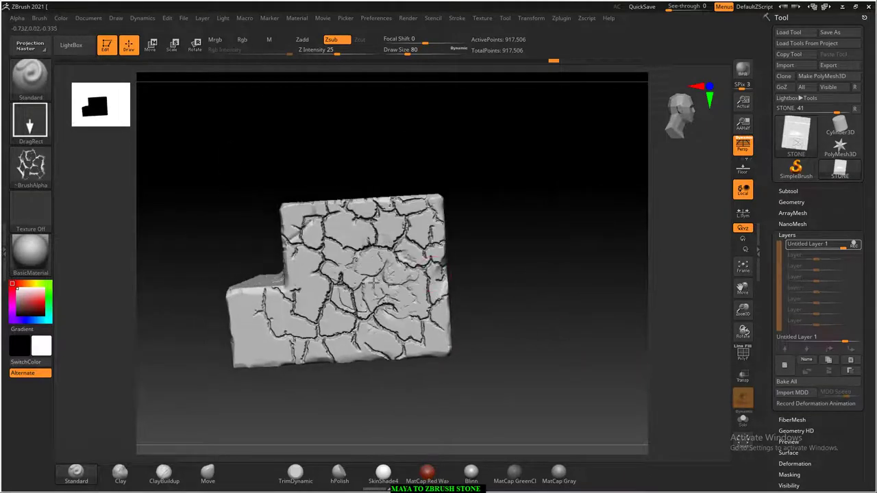
{"action": "mouse_move", "coordinate": [560, 290]}
{"action": "left_mouse_down"}
{"action": "mouse_move", "coordinate": [536, 307]}
{"action": "mouse_move", "coordinate": [550, 322]}
{"action": "mouse_move", "coordinate": [525, 325]}
{"action": "mouse_move", "coordinate": [596, 328]}
{"action": "left_mouse_up"}
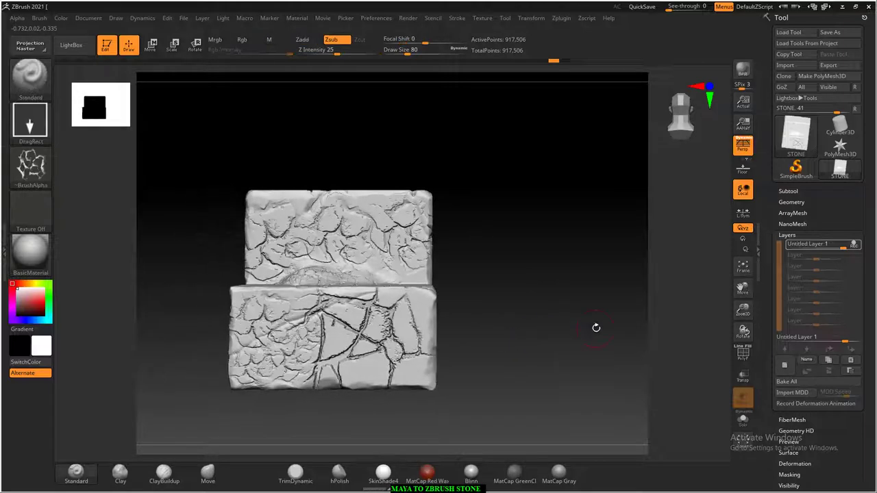
Step: Stop recording onto the crack layer and lower its strength to 0.2
{"action": "left_click", "coordinate": [810, 243]}
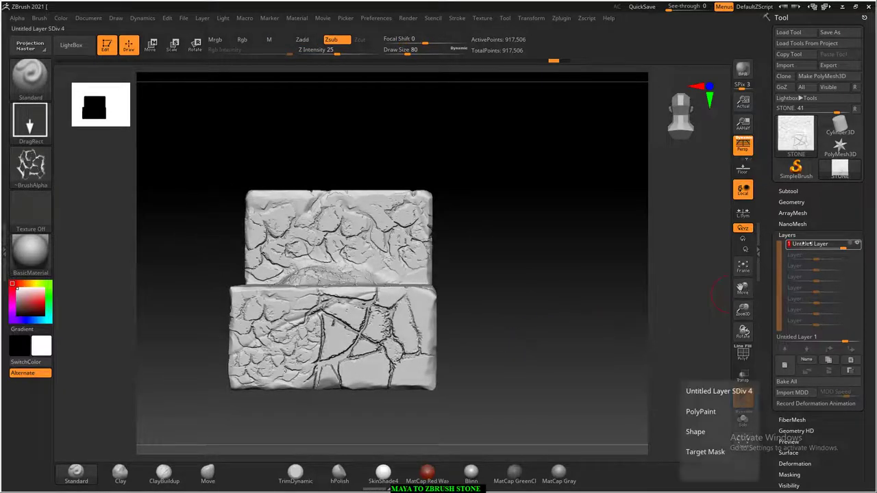
{"action": "left_click_drag", "start_coordinate": [810, 243], "coordinate": [795, 244]}
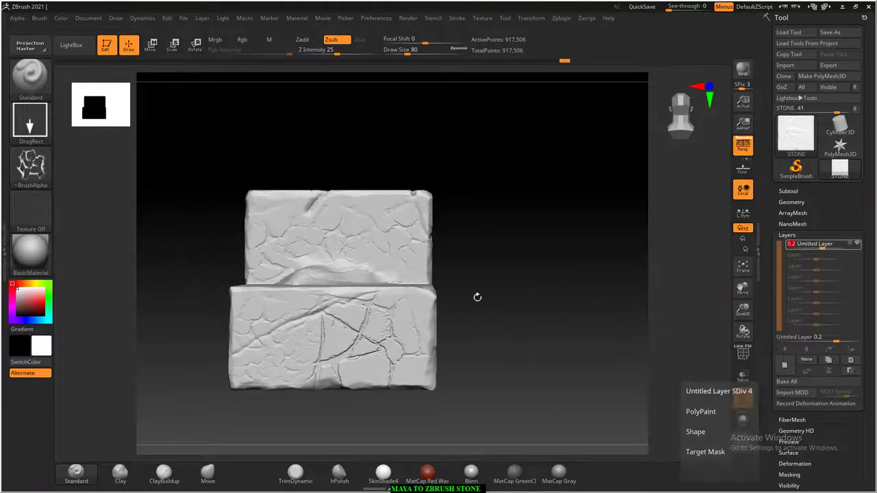
{"action": "mouse_move", "coordinate": [548, 342]}
{"action": "left_mouse_down"}
{"action": "mouse_move", "coordinate": [568, 359]}
{"action": "mouse_move", "coordinate": [608, 365]}
{"action": "left_mouse_up"}
{"action": "mouse_move", "coordinate": [519, 405]}
{"action": "left_mouse_down"}
{"action": "mouse_move", "coordinate": [464, 392]}
{"action": "mouse_move", "coordinate": [510, 395]}
{"action": "mouse_move", "coordinate": [551, 380]}
{"action": "mouse_move", "coordinate": [530, 383]}
{"action": "left_mouse_up"}
Step: Add a new empty sculpt layer, Untitled Layer 1, and bring up the alpha library
{"action": "left_click", "coordinate": [474, 259]}
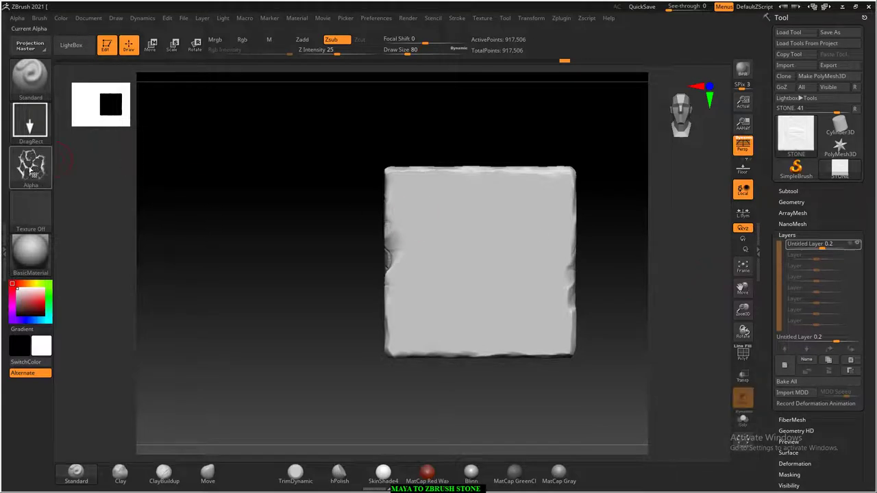
{"action": "left_click", "coordinate": [785, 367]}
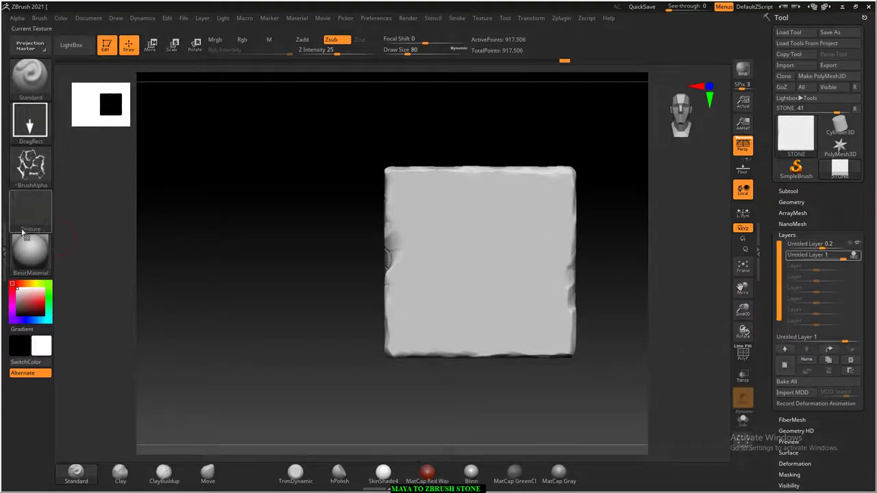
{"action": "left_click", "coordinate": [23, 176]}
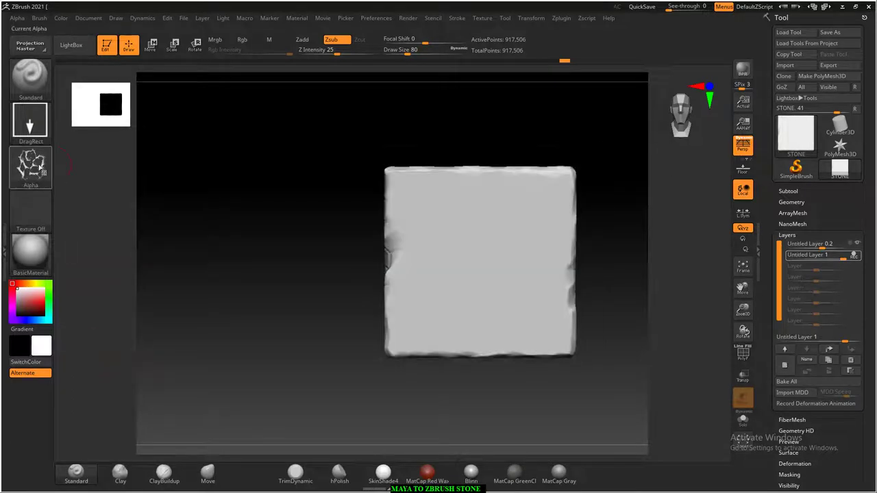
{"action": "left_click", "coordinate": [27, 168]}
Step: Import rock image 43 as the brush alpha and stamp it onto the front face with Zsub
{"action": "left_click", "coordinate": [89, 350]}
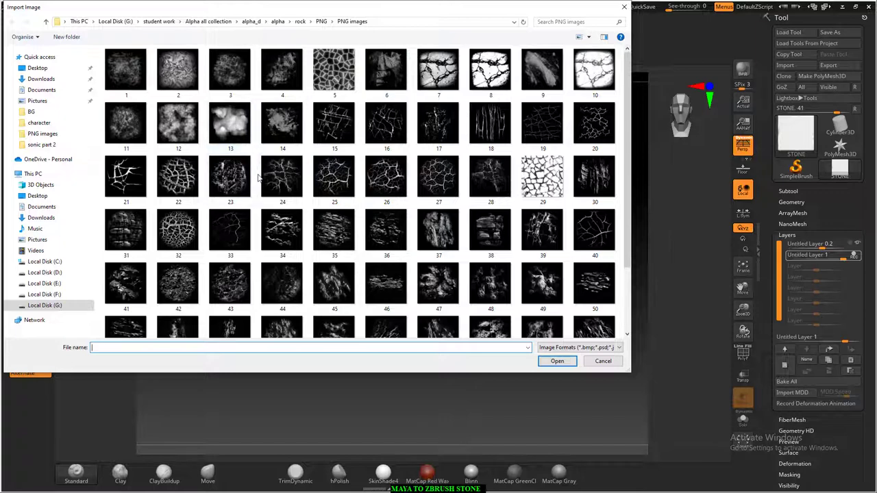
{"action": "scroll", "coordinate": [288, 220], "scroll_direction": "down", "scroll_amount": 2}
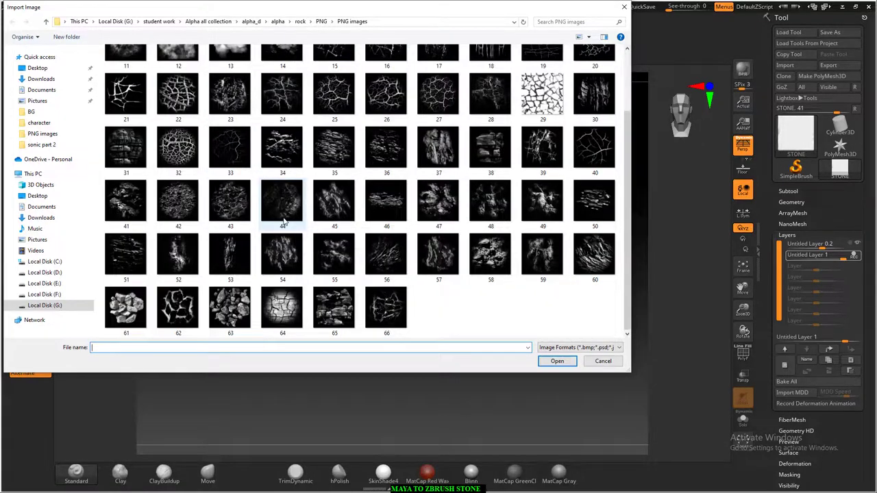
{"action": "double_click", "coordinate": [230, 200]}
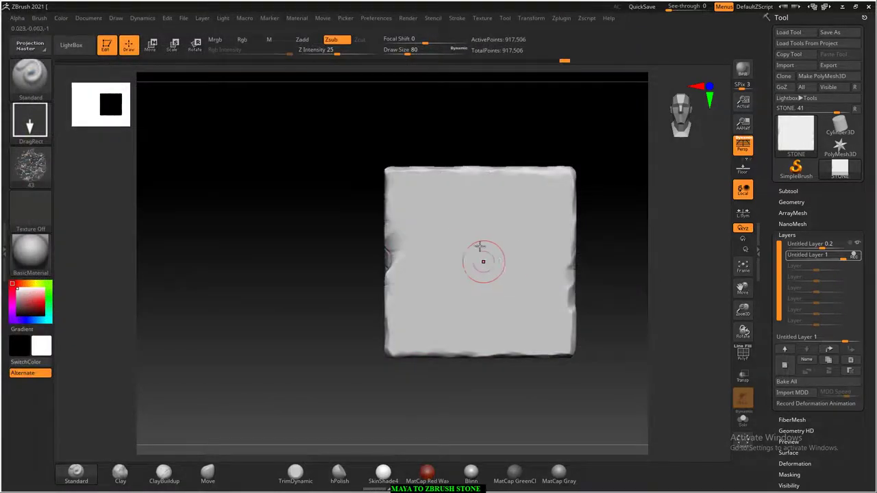
{"action": "left_click_drag", "start_coordinate": [444, 245], "coordinate": [411, 344]}
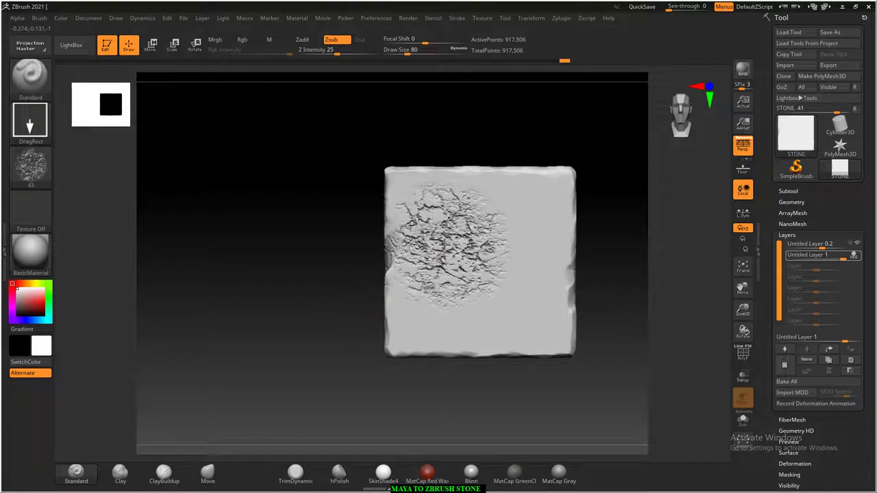
{"action": "mouse_move", "coordinate": [445, 245]}
{"action": "left_mouse_down"}
{"action": "mouse_move", "coordinate": [400, 182]}
{"action": "mouse_move", "coordinate": [387, 199]}
{"action": "left_mouse_up"}
{"action": "key", "text": "ctrl+z"}
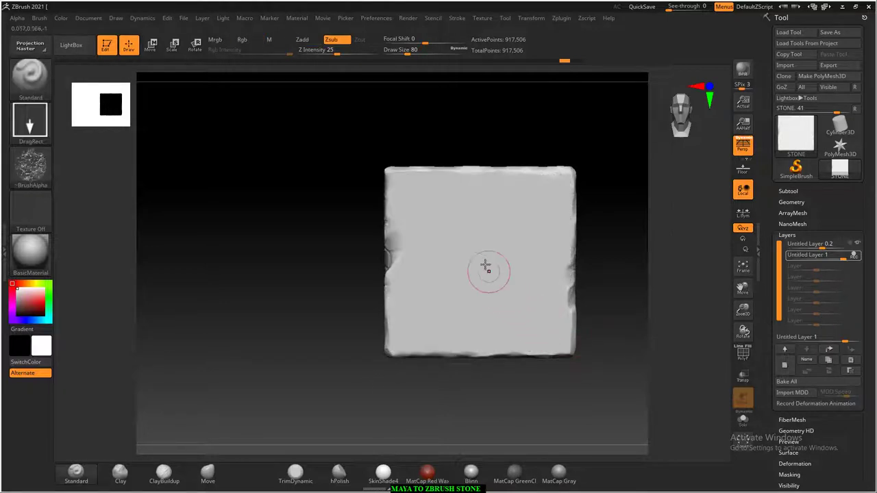
{"action": "left_click_drag", "start_coordinate": [486, 267], "coordinate": [488, 261]}
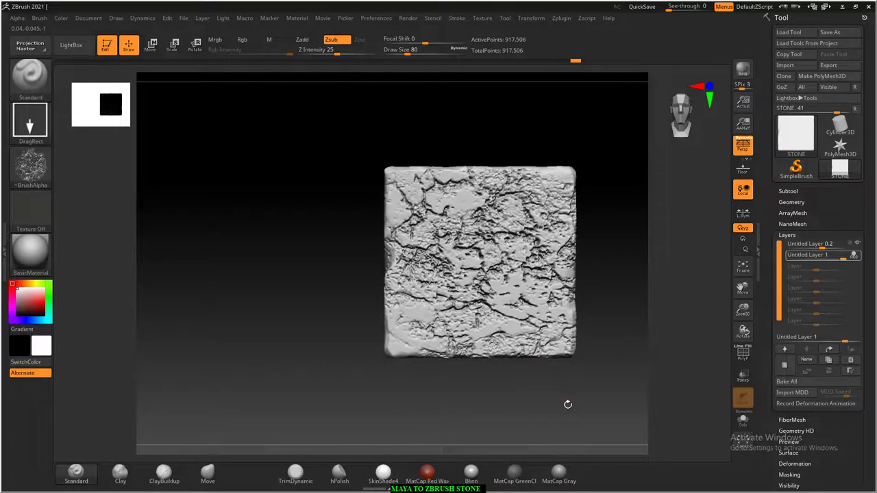
Step: Stamp rock detail across the L-shaped side, lower front block, opposite side, back and narrow side faces
{"action": "mouse_move", "coordinate": [565, 405]}
{"action": "left_mouse_down"}
{"action": "mouse_move", "coordinate": [605, 407]}
{"action": "mouse_move", "coordinate": [603, 395]}
{"action": "left_mouse_up"}
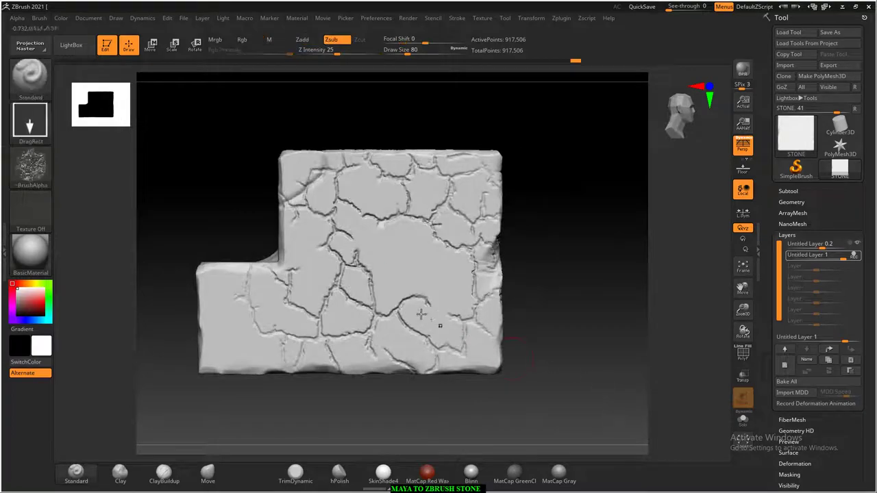
{"action": "mouse_move", "coordinate": [379, 268]}
{"action": "left_mouse_down"}
{"action": "mouse_move", "coordinate": [358, 374]}
{"action": "mouse_move", "coordinate": [268, 352]}
{"action": "mouse_move", "coordinate": [538, 370]}
{"action": "left_mouse_up"}
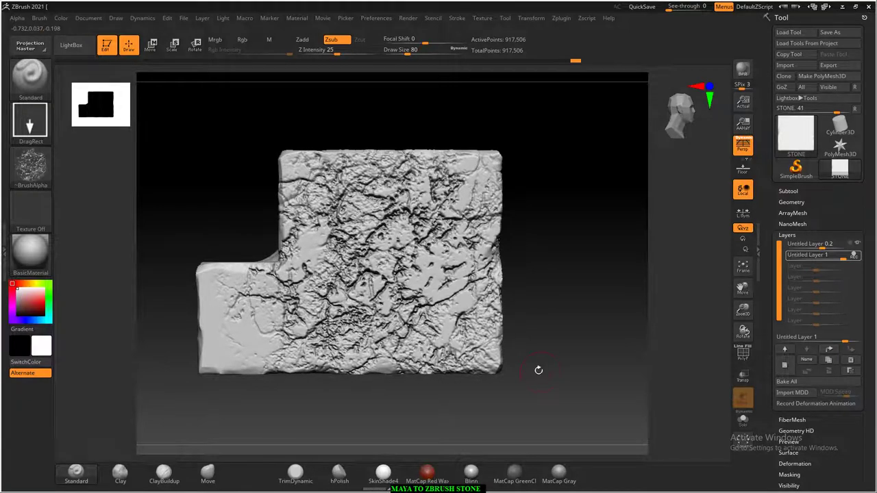
{"action": "mouse_move", "coordinate": [434, 339]}
{"action": "left_mouse_down"}
{"action": "mouse_move", "coordinate": [494, 355]}
{"action": "mouse_move", "coordinate": [555, 348]}
{"action": "left_mouse_up"}
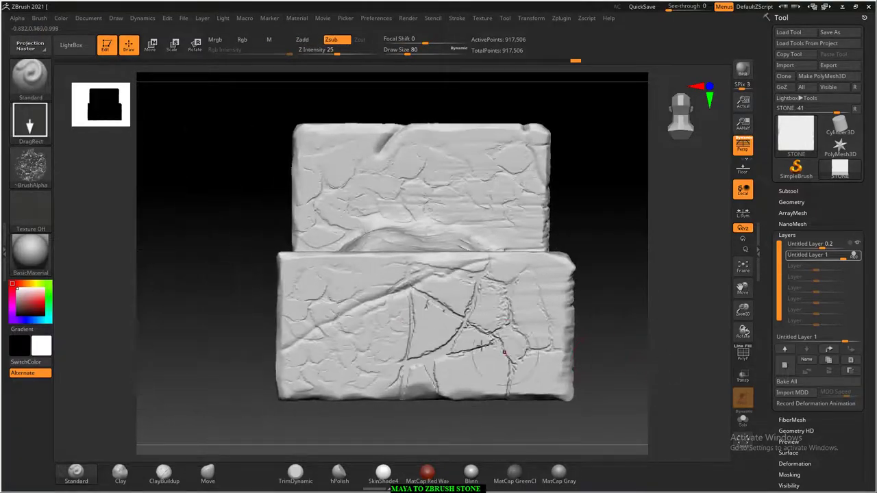
{"action": "left_click_drag", "start_coordinate": [422, 329], "coordinate": [423, 329]}
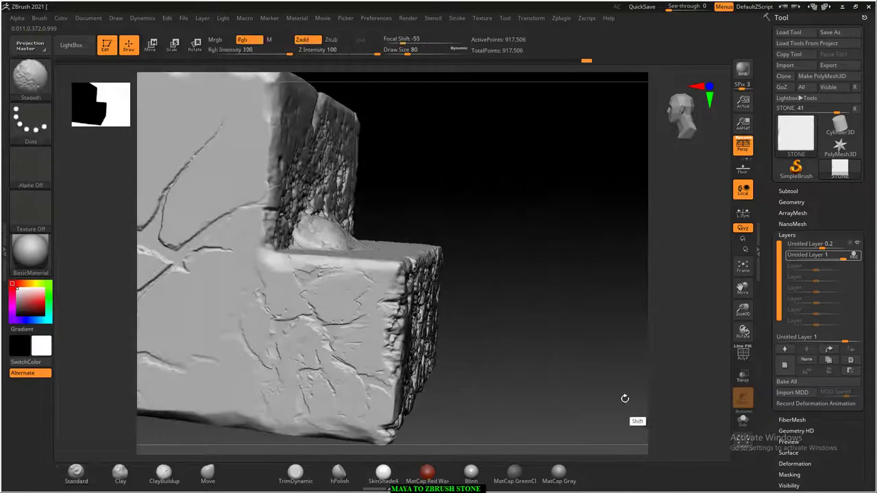
{"action": "left_click_drag", "start_coordinate": [625, 398], "coordinate": [548, 349], "text": "shift"}
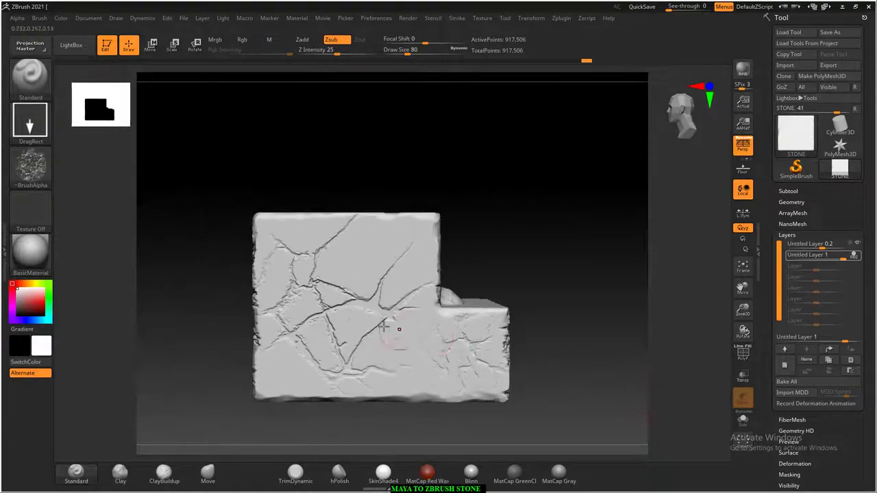
{"action": "mouse_move", "coordinate": [348, 331]}
{"action": "left_mouse_down"}
{"action": "mouse_move", "coordinate": [602, 377]}
{"action": "mouse_move", "coordinate": [610, 360]}
{"action": "left_mouse_up"}
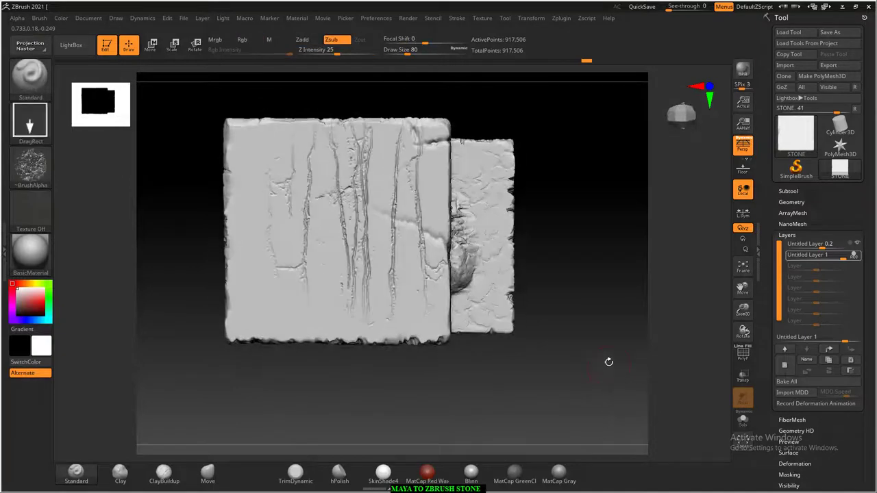
{"action": "left_click_drag", "start_coordinate": [336, 261], "coordinate": [410, 382]}
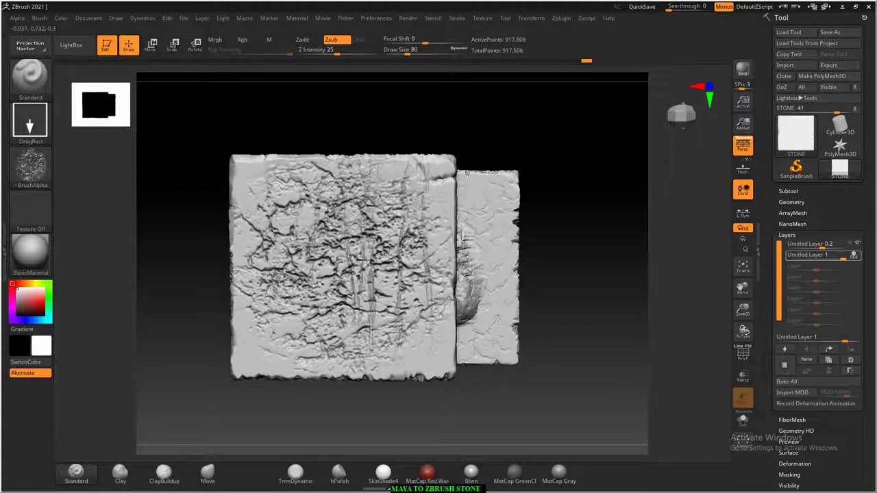
{"action": "mouse_move", "coordinate": [498, 274]}
{"action": "left_mouse_down"}
{"action": "mouse_move", "coordinate": [586, 371]}
{"action": "mouse_move", "coordinate": [587, 206]}
{"action": "mouse_move", "coordinate": [642, 193]}
{"action": "mouse_move", "coordinate": [595, 205]}
{"action": "left_mouse_up"}
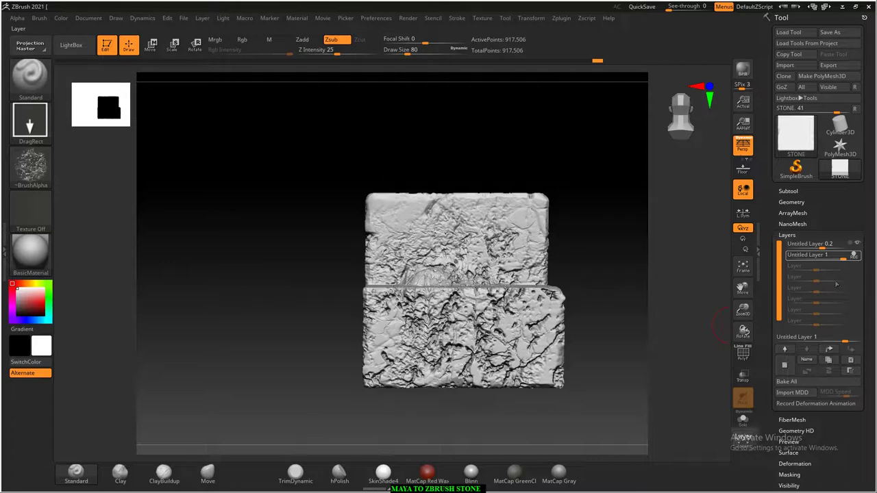
{"action": "left_click", "coordinate": [815, 255]}
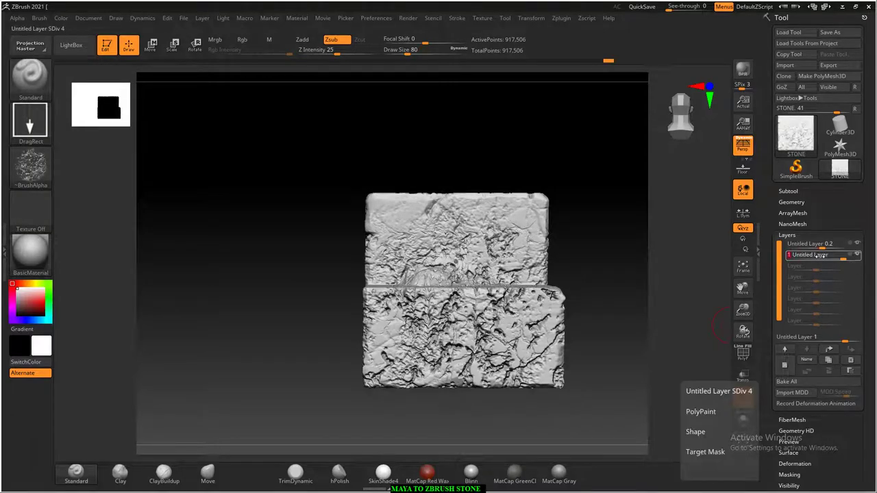
{"action": "left_click", "coordinate": [744, 267]}
{"action": "mouse_move", "coordinate": [588, 370]}
{"action": "left_mouse_down"}
{"action": "mouse_move", "coordinate": [617, 357]}
{"action": "mouse_move", "coordinate": [549, 368]}
{"action": "mouse_move", "coordinate": [584, 366]}
{"action": "left_mouse_up"}
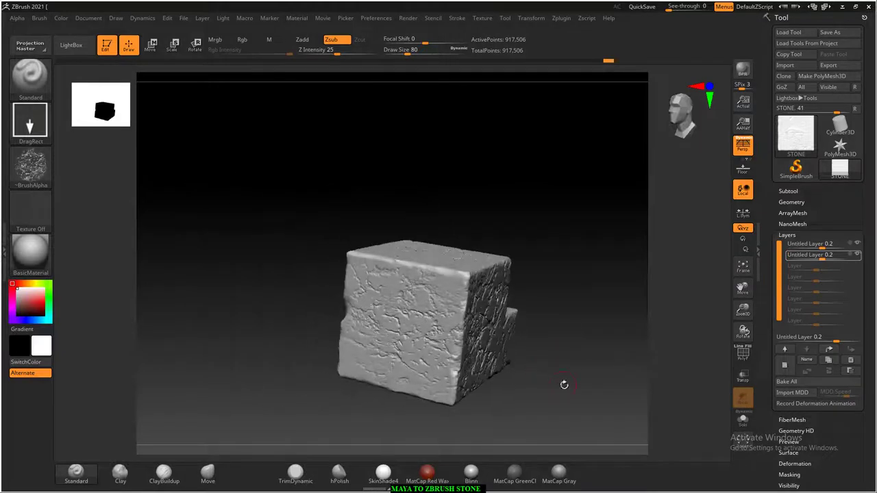
{"action": "mouse_move", "coordinate": [482, 372]}
{"action": "left_mouse_down"}
{"action": "mouse_move", "coordinate": [577, 389]}
{"action": "mouse_move", "coordinate": [523, 374]}
{"action": "mouse_move", "coordinate": [538, 379]}
{"action": "mouse_move", "coordinate": [549, 367]}
{"action": "left_mouse_up"}
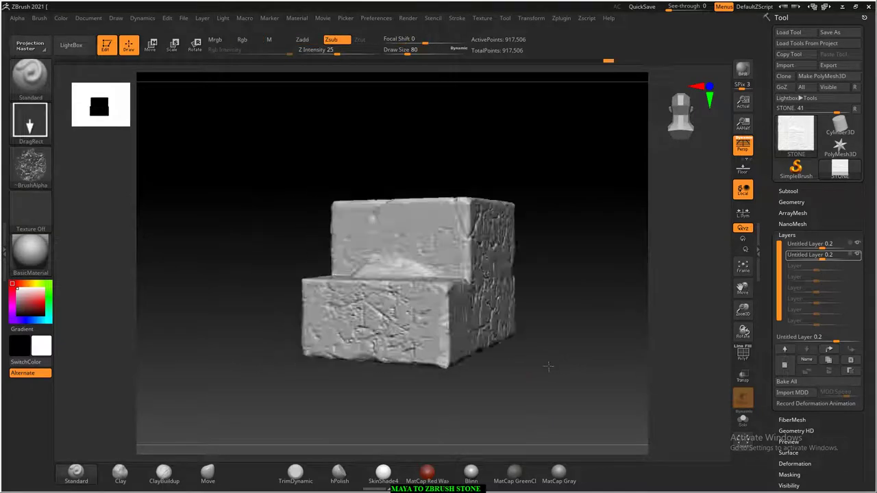
{"action": "key", "text": "alt+Tab"}
{"action": "key", "text": "alt+Tab"}
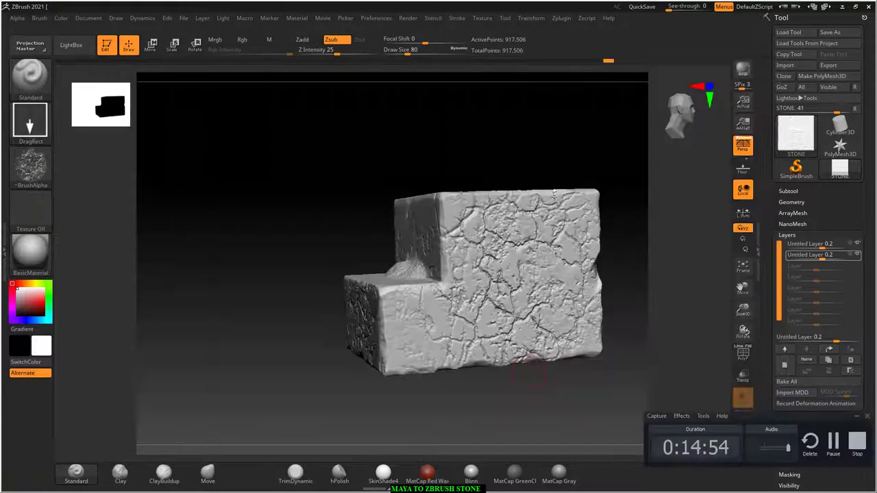
{"action": "left_click_drag", "start_coordinate": [529, 372], "coordinate": [480, 342], "text": "shift"}
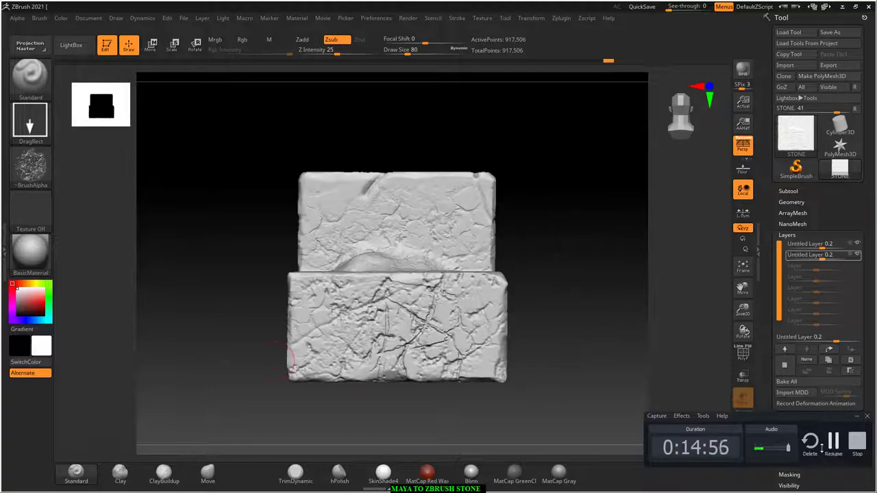
Step: Review the 'concrete seamless texture' image results in Chrome, then turn the stone block back to face front
{"action": "key", "text": "alt+Tab"}
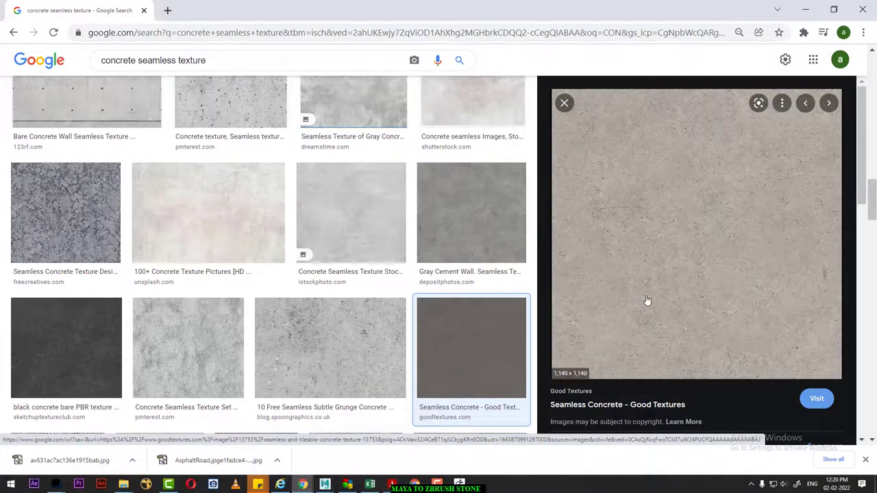
{"action": "left_click", "coordinate": [459, 486]}
{"action": "mouse_move", "coordinate": [573, 290]}
{"action": "left_mouse_down", "text": "shift"}
{"action": "mouse_move", "coordinate": [599, 295]}
{"action": "mouse_move", "coordinate": [623, 324]}
{"action": "mouse_move", "coordinate": [490, 299]}
{"action": "left_mouse_up", "text": "shift"}
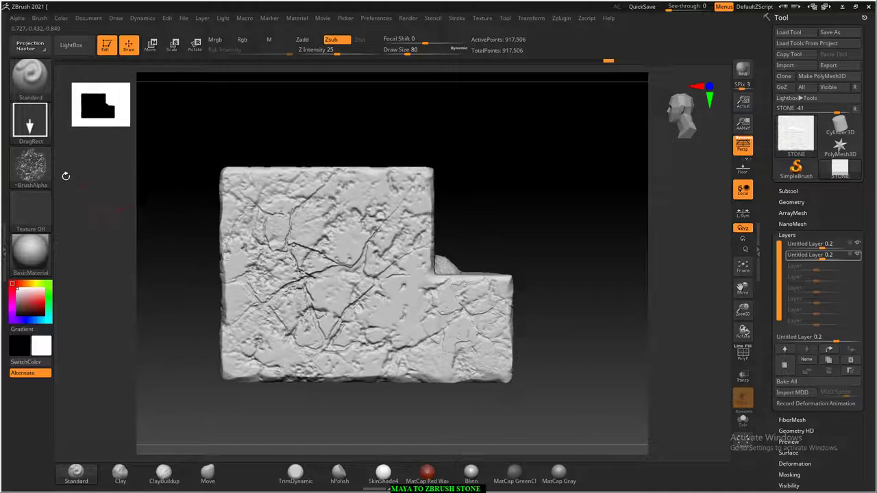
Step: Switch the brush from Zsub to Rgb and import the texture image from the Desktop project folder
{"action": "left_click", "coordinate": [334, 41]}
{"action": "left_click", "coordinate": [244, 39]}
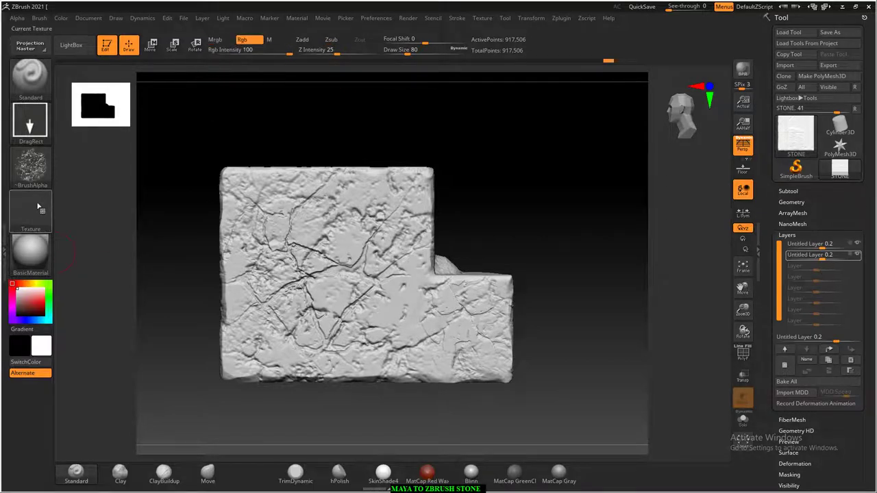
{"action": "mouse_move", "coordinate": [30, 166]}
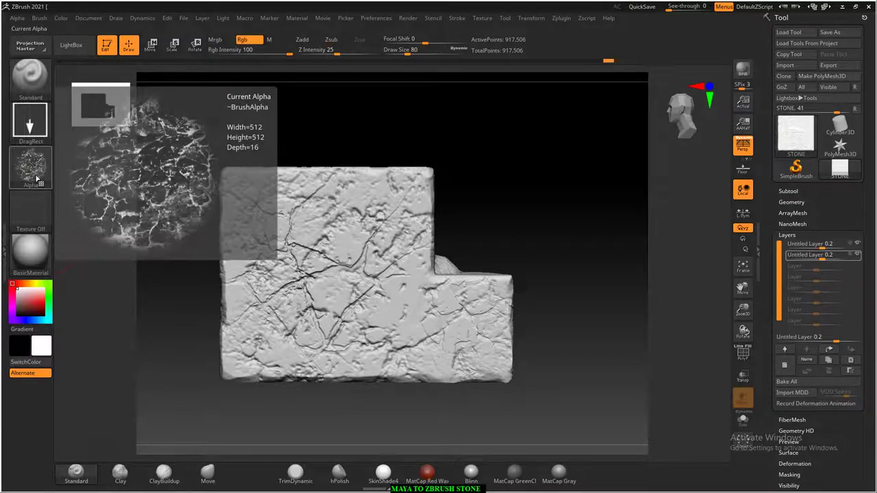
{"action": "left_click", "coordinate": [32, 210]}
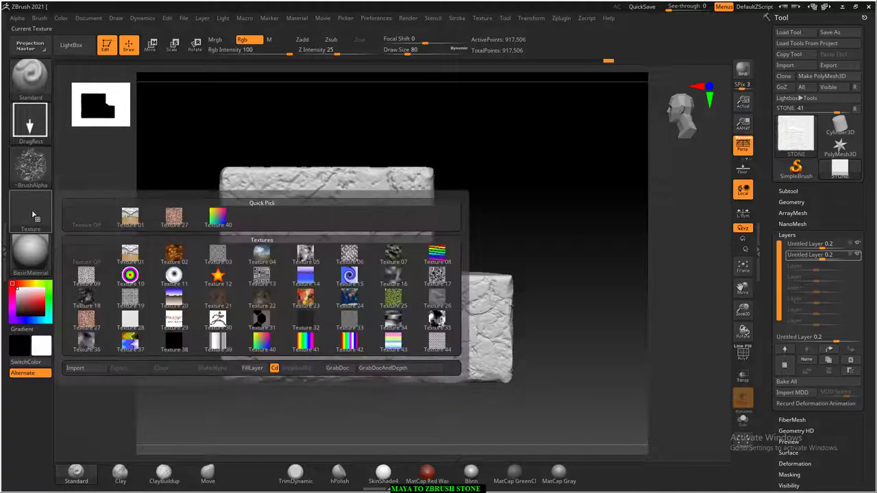
{"action": "left_click", "coordinate": [74, 368]}
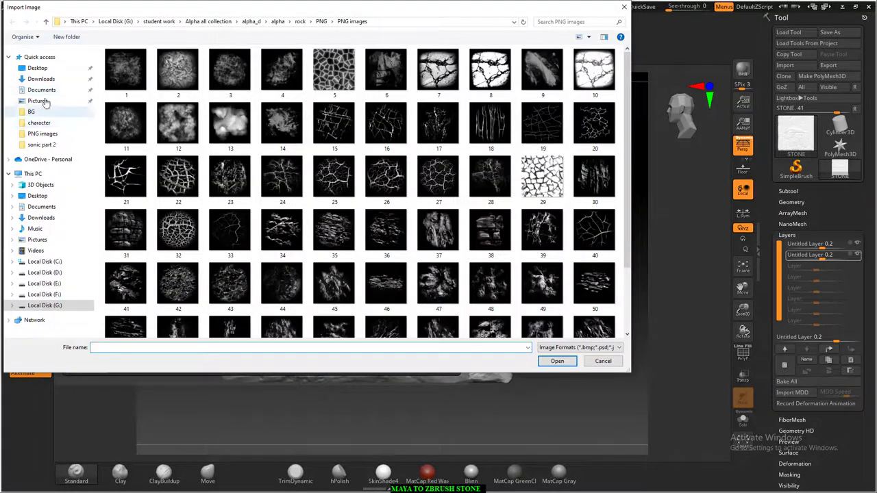
{"action": "left_click", "coordinate": [38, 196]}
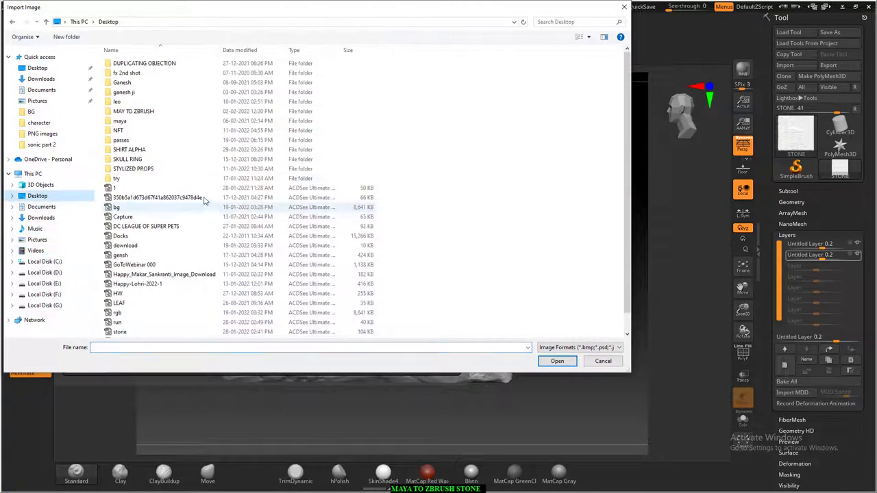
{"action": "double_click", "coordinate": [134, 111]}
{"action": "double_click", "coordinate": [127, 77]}
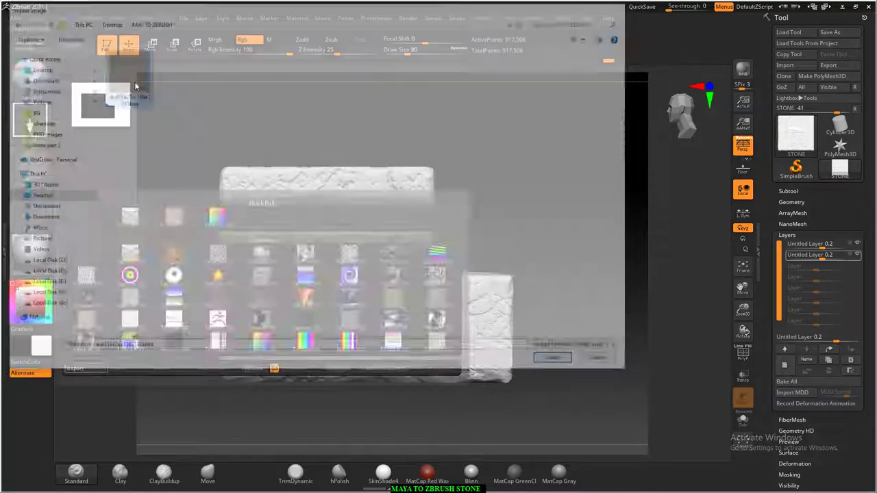
{"action": "left_click_drag", "start_coordinate": [507, 235], "coordinate": [505, 224]}
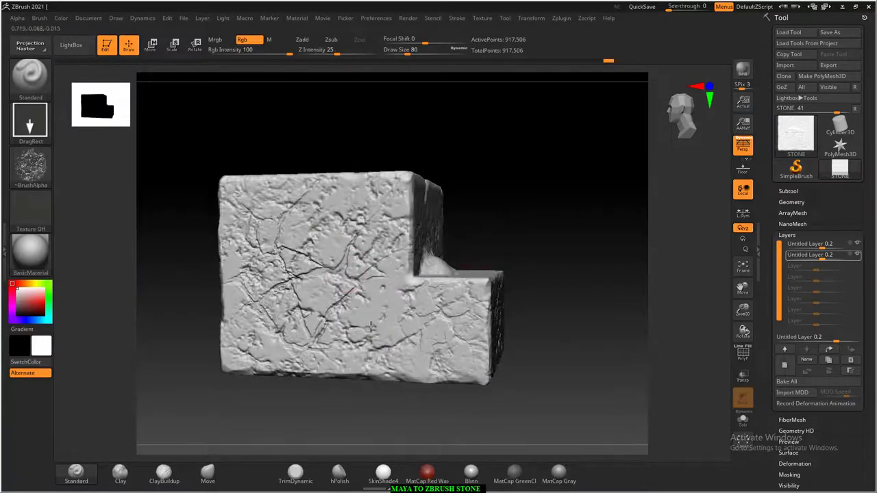
{"action": "mouse_move", "coordinate": [371, 328]}
{"action": "left_mouse_down"}
{"action": "mouse_move", "coordinate": [554, 219]}
{"action": "mouse_move", "coordinate": [568, 221]}
{"action": "mouse_move", "coordinate": [397, 260]}
{"action": "left_mouse_up"}
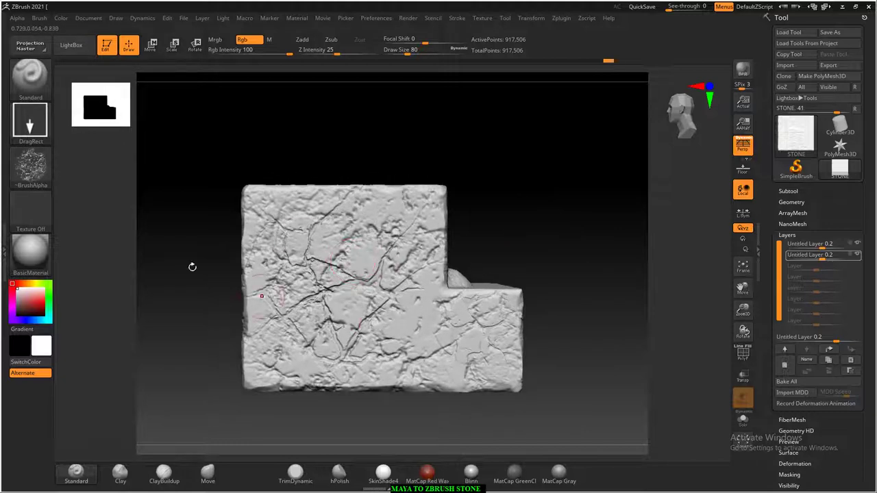
Step: Set Alpha Off, select the imported concrete texture, and paint it over the stone and lower right block
{"action": "left_click", "coordinate": [37, 172]}
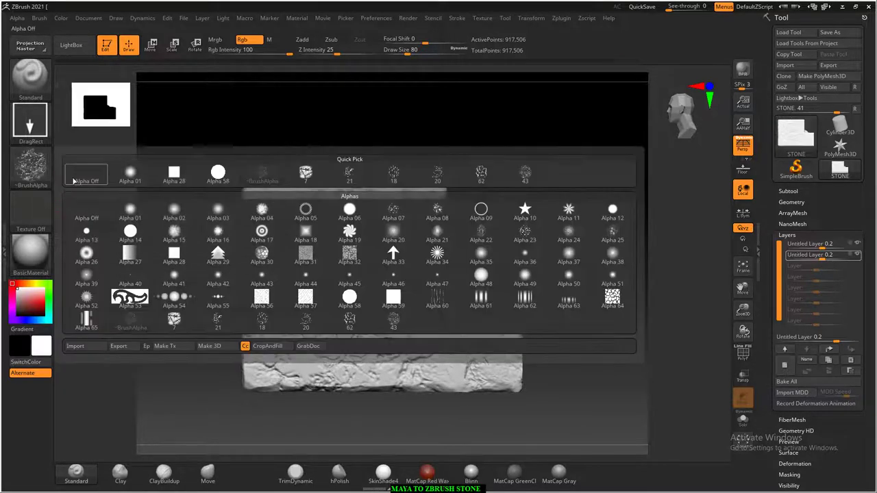
{"action": "left_click", "coordinate": [74, 177]}
{"action": "left_click", "coordinate": [31, 209]}
{"action": "left_click", "coordinate": [219, 218]}
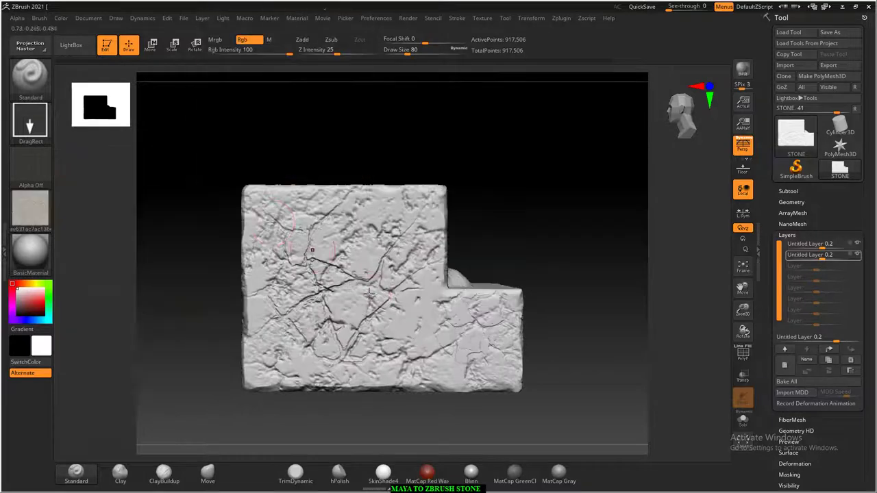
{"action": "left_click_drag", "start_coordinate": [352, 281], "coordinate": [458, 475]}
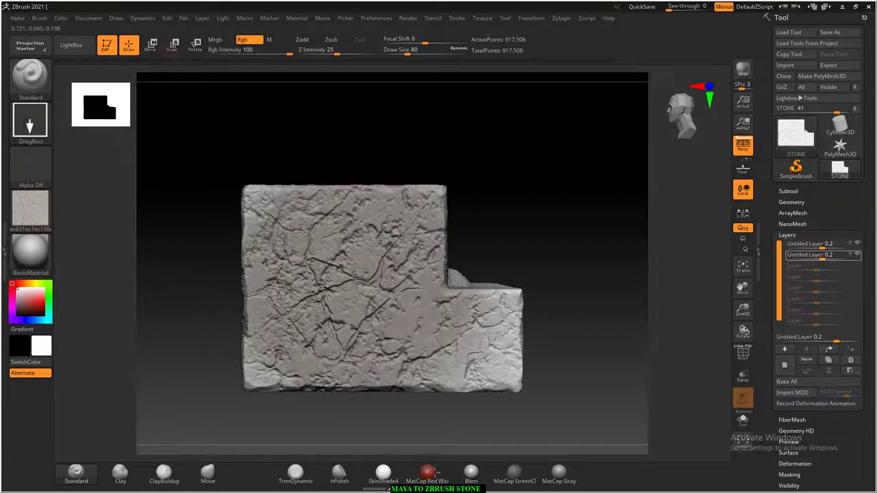
{"action": "mouse_move", "coordinate": [518, 416]}
{"action": "left_mouse_down", "text": "alt"}
{"action": "mouse_move", "coordinate": [559, 321]}
{"action": "mouse_move", "coordinate": [525, 342]}
{"action": "left_mouse_up", "text": "alt"}
{"action": "left_click_drag", "start_coordinate": [491, 298], "coordinate": [523, 394]}
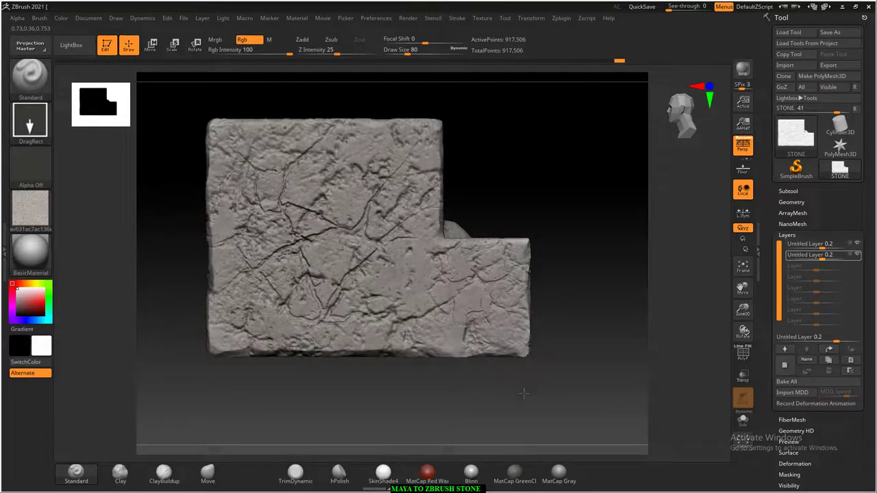
Step: Paint concrete across the lower and upper blocks, the L-shaped side, and darken the bottom edge
{"action": "mouse_move", "coordinate": [573, 430]}
{"action": "left_mouse_down"}
{"action": "mouse_move", "coordinate": [577, 397]}
{"action": "mouse_move", "coordinate": [456, 401]}
{"action": "mouse_move", "coordinate": [310, 315]}
{"action": "left_mouse_up"}
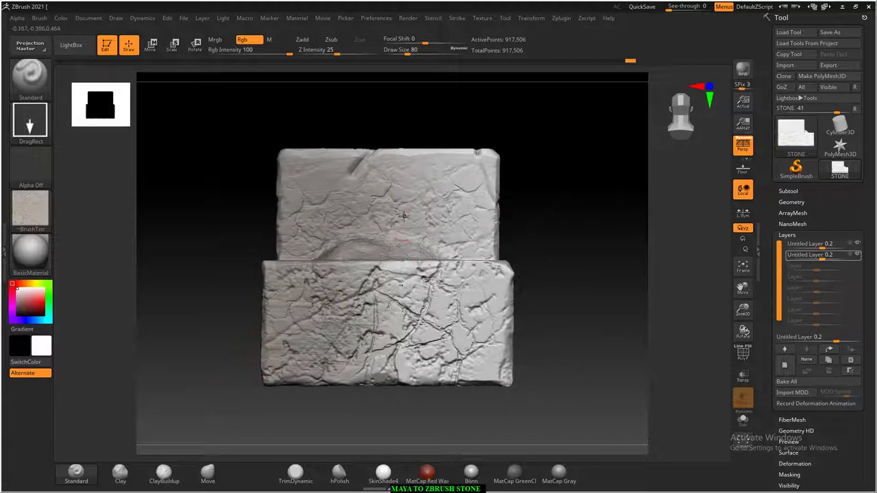
{"action": "left_click_drag", "start_coordinate": [407, 322], "coordinate": [604, 428]}
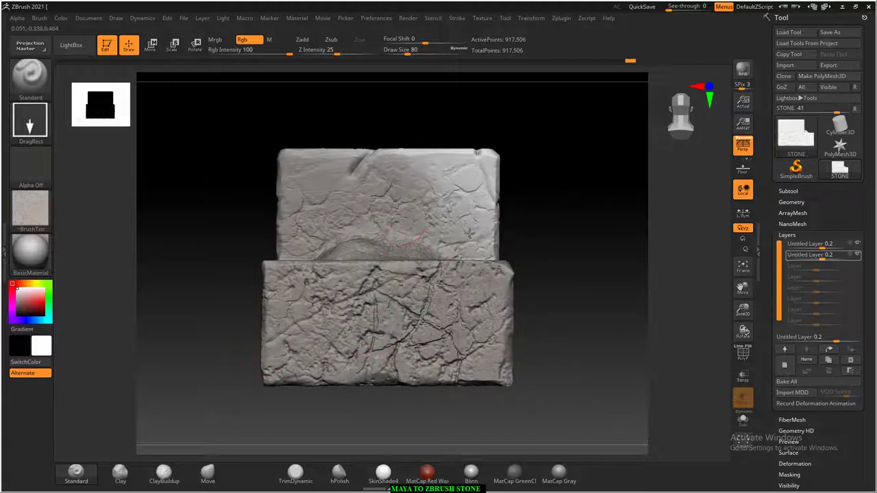
{"action": "mouse_move", "coordinate": [392, 220]}
{"action": "left_mouse_down"}
{"action": "mouse_move", "coordinate": [529, 240]}
{"action": "mouse_move", "coordinate": [513, 284]}
{"action": "left_mouse_up"}
{"action": "mouse_move", "coordinate": [562, 256]}
{"action": "left_mouse_down"}
{"action": "mouse_move", "coordinate": [388, 266]}
{"action": "mouse_move", "coordinate": [329, 260]}
{"action": "mouse_move", "coordinate": [447, 256]}
{"action": "mouse_move", "coordinate": [469, 327]}
{"action": "left_mouse_up"}
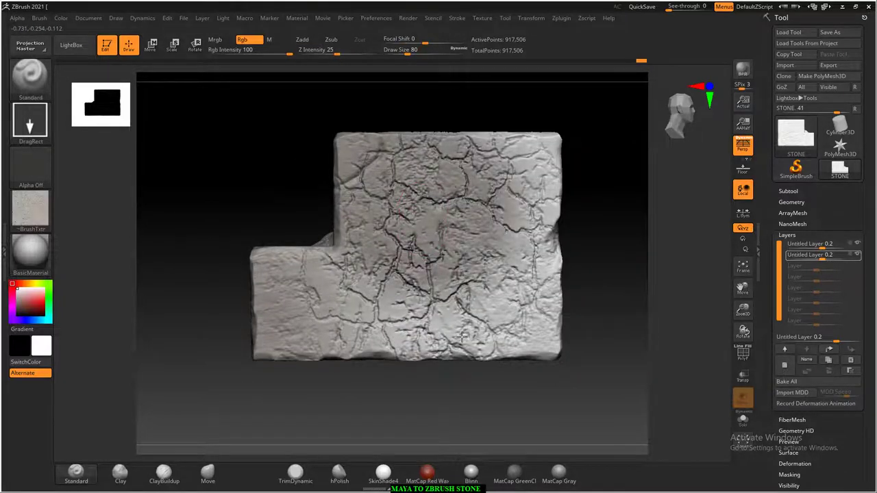
{"action": "left_click_drag", "start_coordinate": [364, 377], "coordinate": [323, 450]}
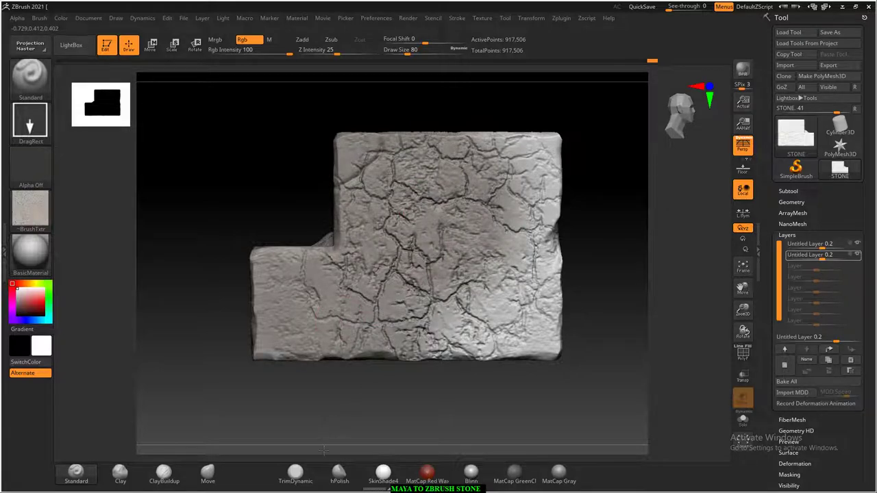
{"action": "left_click_drag", "start_coordinate": [491, 230], "coordinate": [527, 387]}
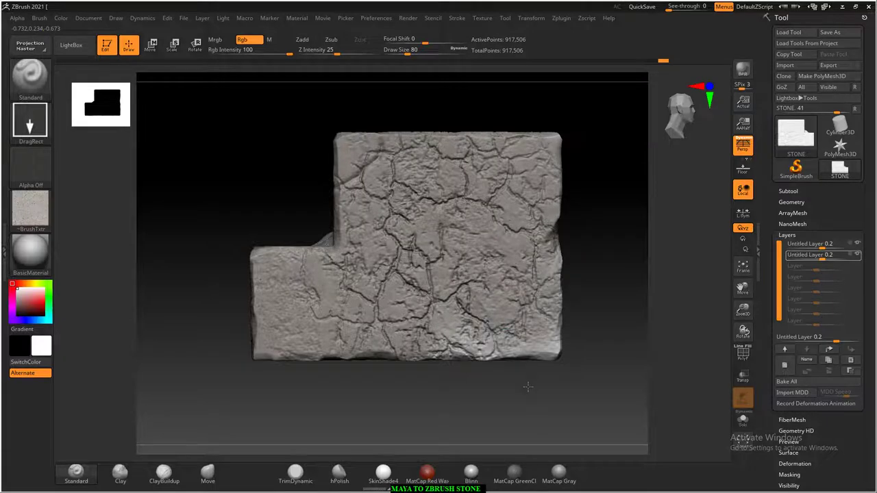
{"action": "left_click_drag", "start_coordinate": [477, 350], "coordinate": [504, 372]}
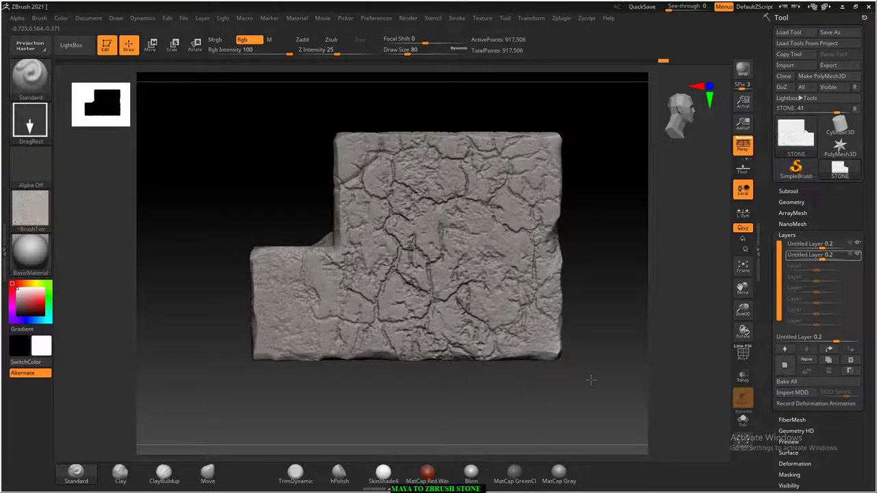
Step: Paint concrete across the lower half of the square side face and check the remaining faces
{"action": "mouse_move", "coordinate": [598, 379]}
{"action": "left_mouse_down"}
{"action": "mouse_move", "coordinate": [363, 221]}
{"action": "mouse_move", "coordinate": [501, 255]}
{"action": "mouse_move", "coordinate": [532, 274]}
{"action": "left_mouse_up"}
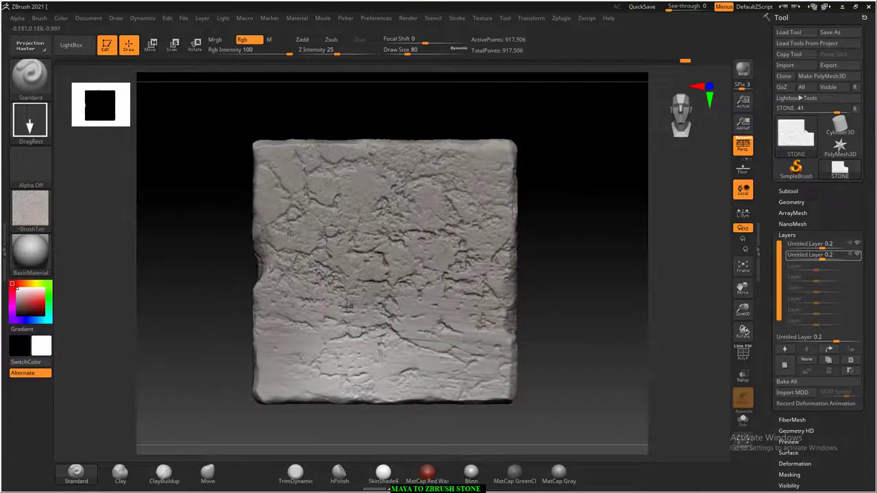
{"action": "mouse_move", "coordinate": [348, 306]}
{"action": "left_mouse_down"}
{"action": "mouse_move", "coordinate": [473, 404]}
{"action": "mouse_move", "coordinate": [528, 412]}
{"action": "left_mouse_up"}
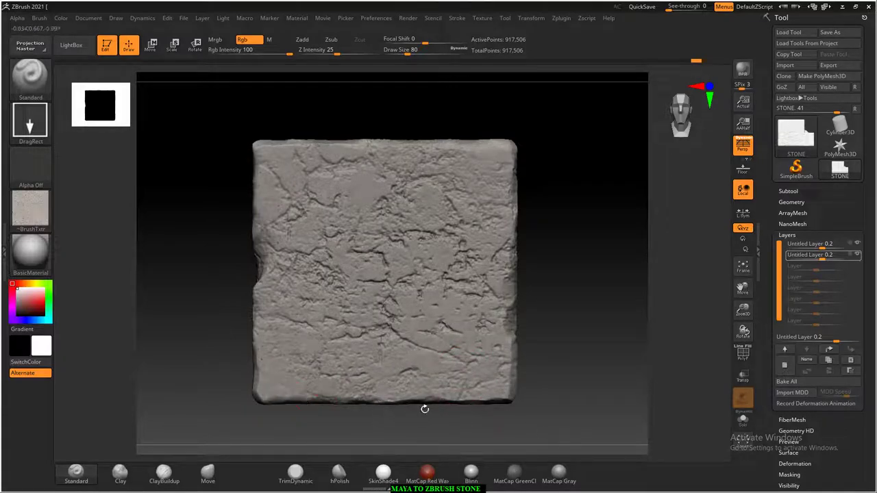
{"action": "left_click_drag", "start_coordinate": [505, 402], "coordinate": [196, 314]}
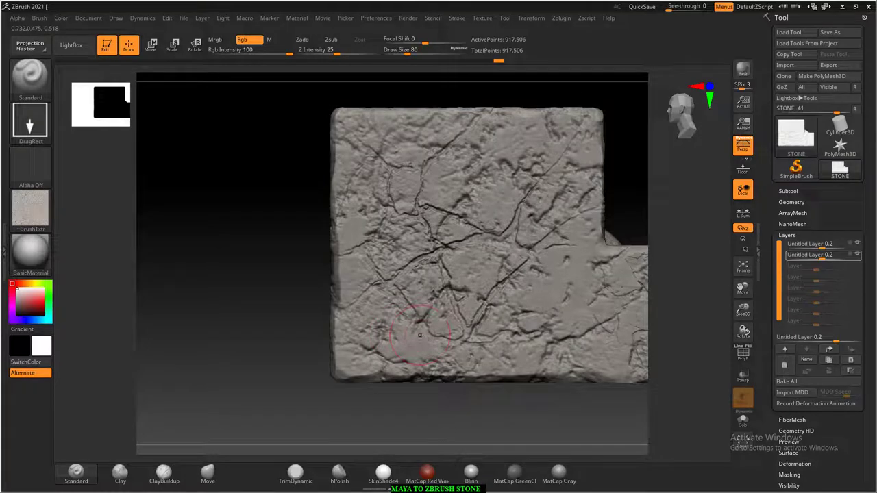
{"action": "mouse_move", "coordinate": [236, 241]}
{"action": "left_mouse_down"}
{"action": "mouse_move", "coordinate": [502, 416]}
{"action": "mouse_move", "coordinate": [493, 395]}
{"action": "left_mouse_up"}
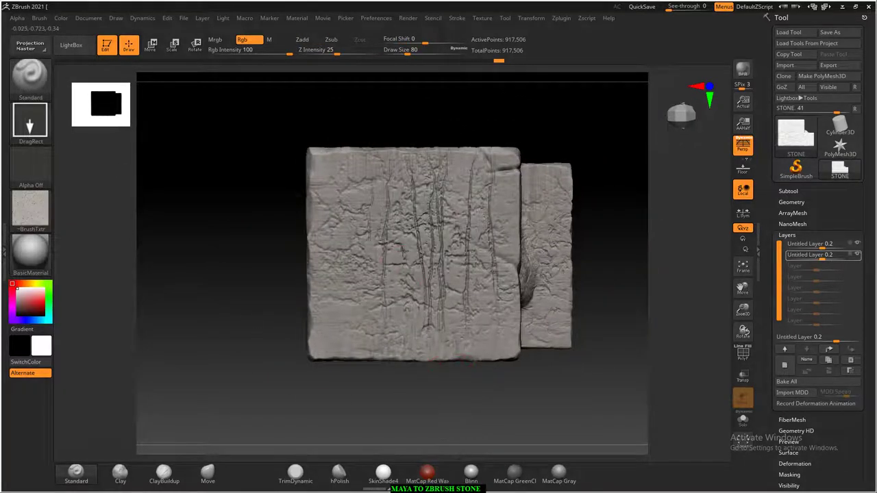
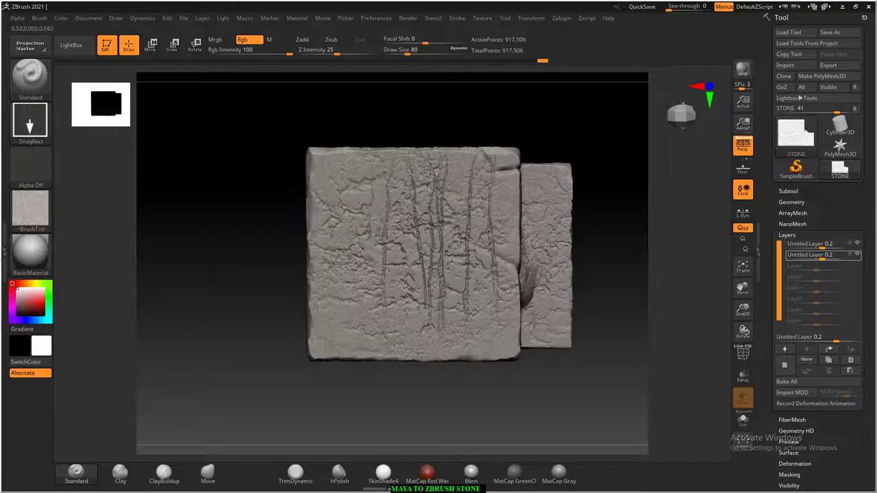
Step: Inspect the cracked stone from front and top views, then set the brush texture to Texture Off
{"action": "mouse_move", "coordinate": [632, 186]}
{"action": "left_mouse_down"}
{"action": "mouse_move", "coordinate": [605, 158]}
{"action": "mouse_move", "coordinate": [425, 174]}
{"action": "mouse_move", "coordinate": [534, 248]}
{"action": "left_mouse_up"}
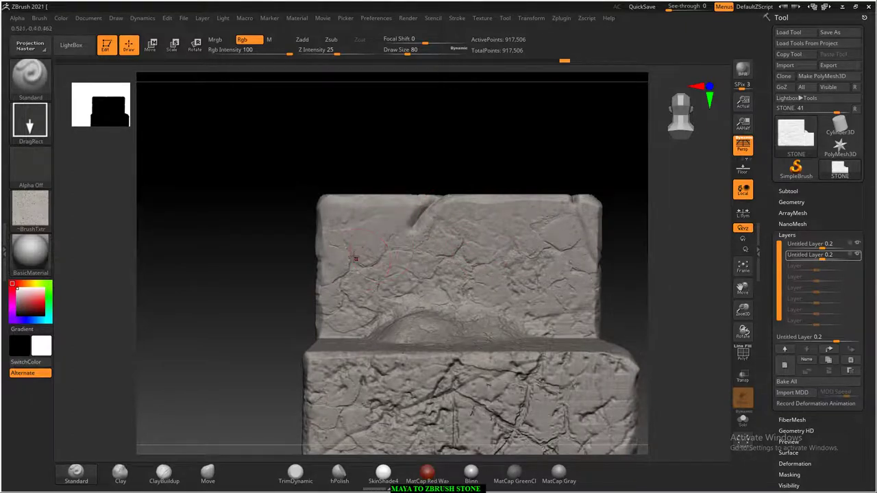
{"action": "mouse_move", "coordinate": [479, 272]}
{"action": "left_mouse_down"}
{"action": "mouse_move", "coordinate": [630, 249]}
{"action": "mouse_move", "coordinate": [563, 322]}
{"action": "left_mouse_up"}
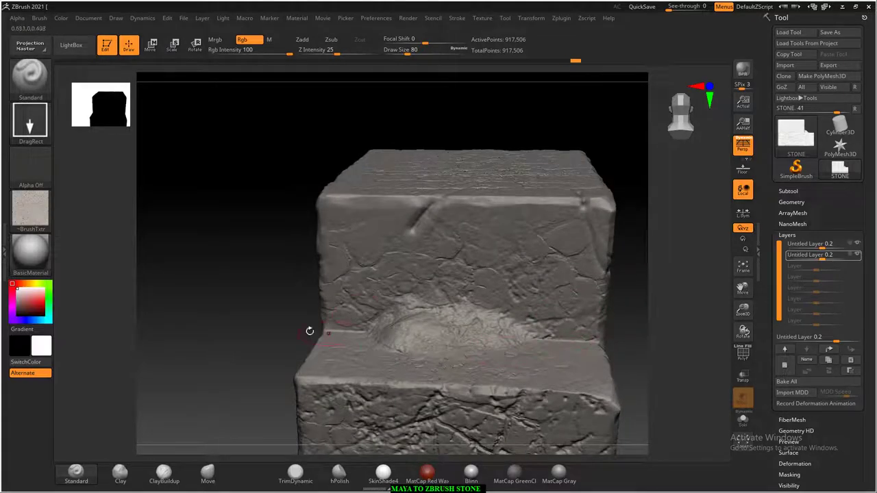
{"action": "mouse_move", "coordinate": [309, 331]}
{"action": "left_mouse_down"}
{"action": "mouse_move", "coordinate": [227, 239]}
{"action": "mouse_move", "coordinate": [593, 272]}
{"action": "mouse_move", "coordinate": [594, 304]}
{"action": "mouse_move", "coordinate": [557, 329]}
{"action": "mouse_move", "coordinate": [603, 308]}
{"action": "mouse_move", "coordinate": [581, 302]}
{"action": "mouse_move", "coordinate": [601, 277]}
{"action": "left_mouse_up"}
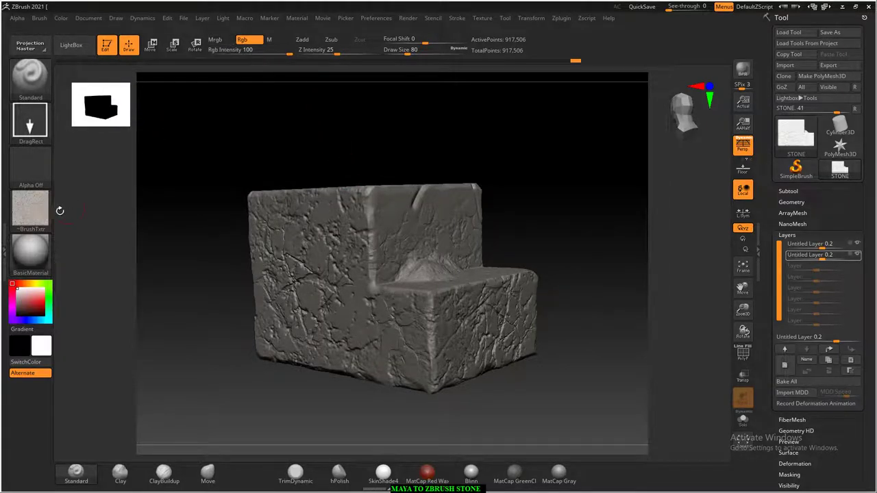
{"action": "left_click", "coordinate": [40, 219]}
{"action": "left_click", "coordinate": [95, 217]}
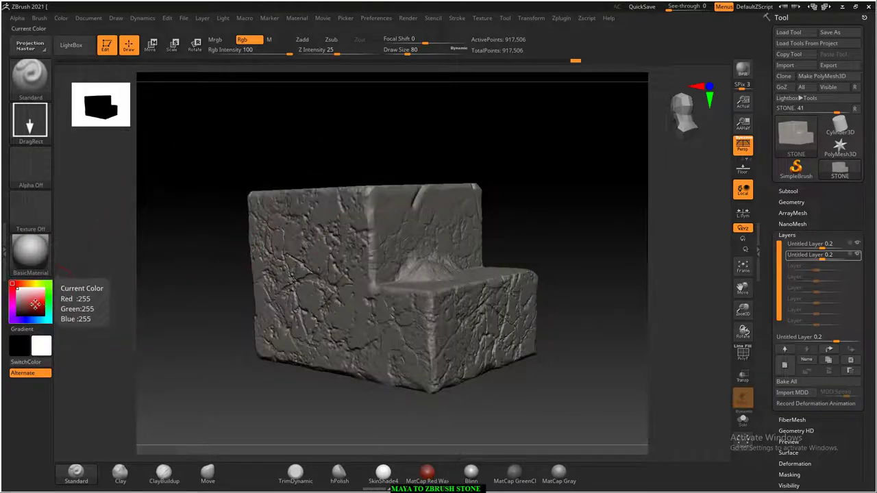
Step: Pick a slightly darkened beige paint colour and rotate the stone back to a front view
{"action": "left_click", "coordinate": [31, 296], "text": "ctrl"}
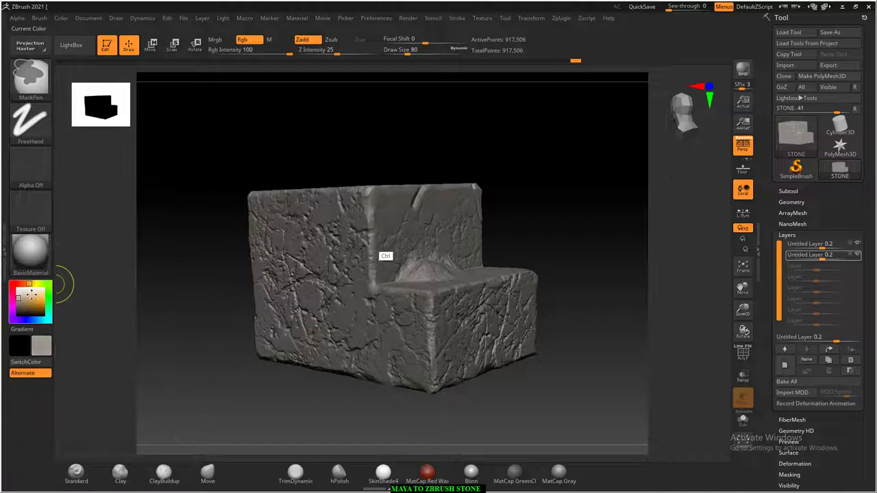
{"action": "left_click", "coordinate": [21, 296]}
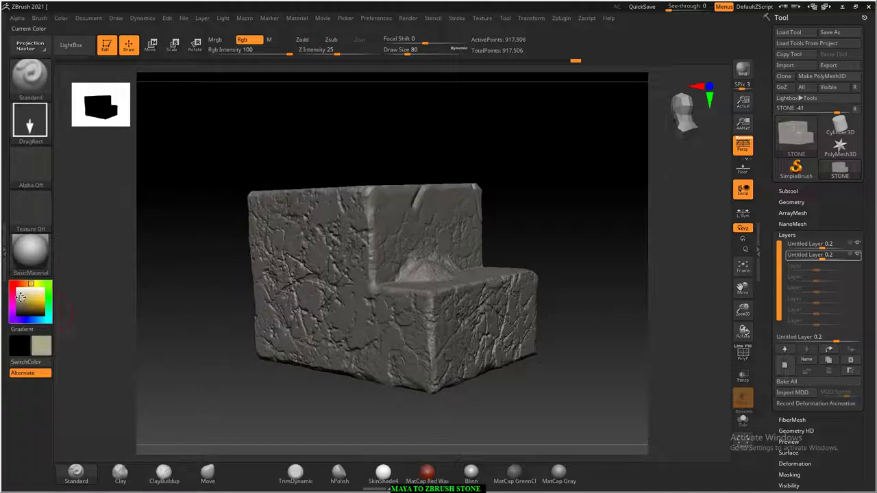
{"action": "left_click_drag", "start_coordinate": [20, 296], "coordinate": [21, 300]}
{"action": "mouse_move", "coordinate": [520, 178]}
{"action": "left_mouse_down"}
{"action": "mouse_move", "coordinate": [608, 157]}
{"action": "mouse_move", "coordinate": [532, 141]}
{"action": "mouse_move", "coordinate": [387, 218]}
{"action": "left_mouse_up"}
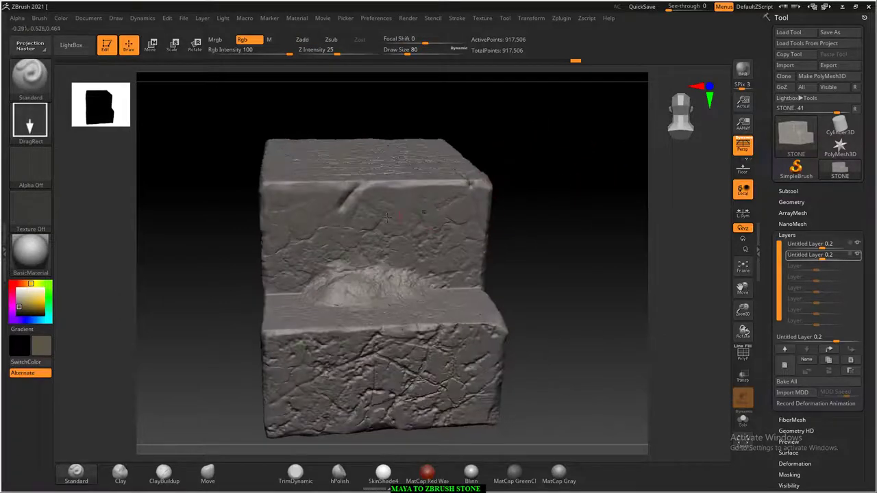
Step: Add sculpting layer Untitled Layer 1, then view the stone's front and left sides
{"action": "left_click", "coordinate": [850, 360]}
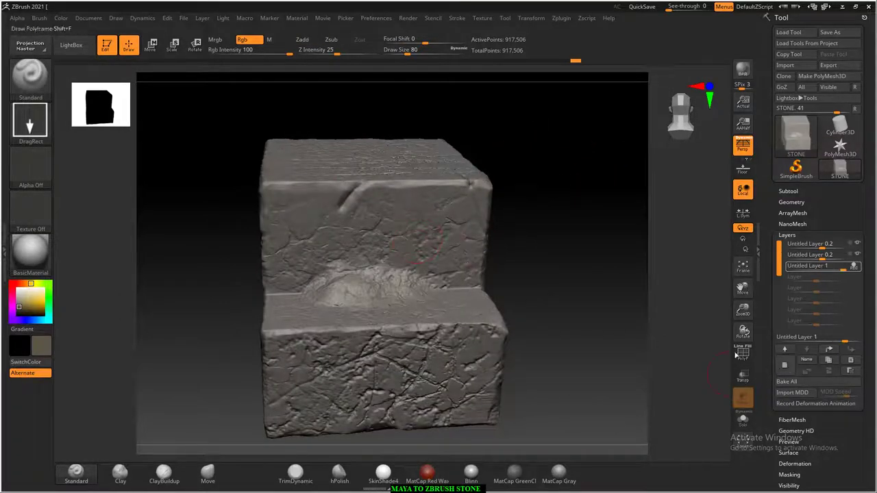
{"action": "left_click_drag", "start_coordinate": [518, 128], "coordinate": [526, 150]}
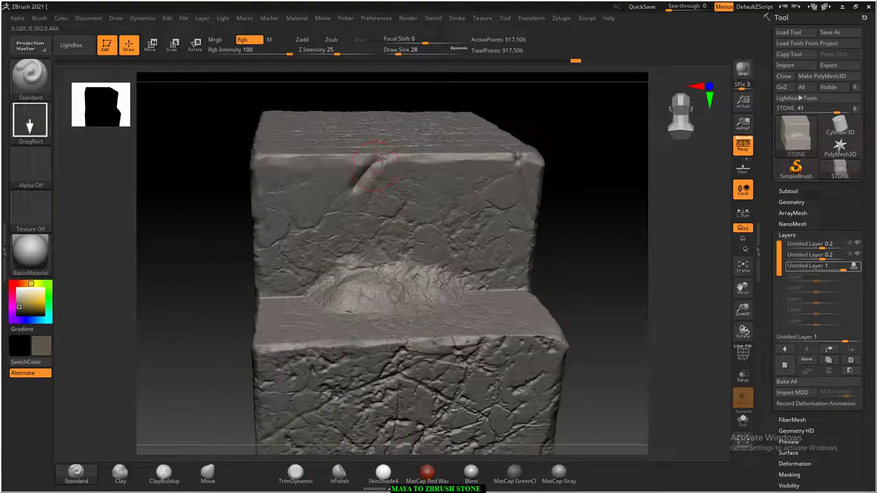
{"action": "mouse_move", "coordinate": [596, 219]}
{"action": "left_mouse_down"}
{"action": "mouse_move", "coordinate": [601, 239]}
{"action": "mouse_move", "coordinate": [377, 189]}
{"action": "left_mouse_up"}
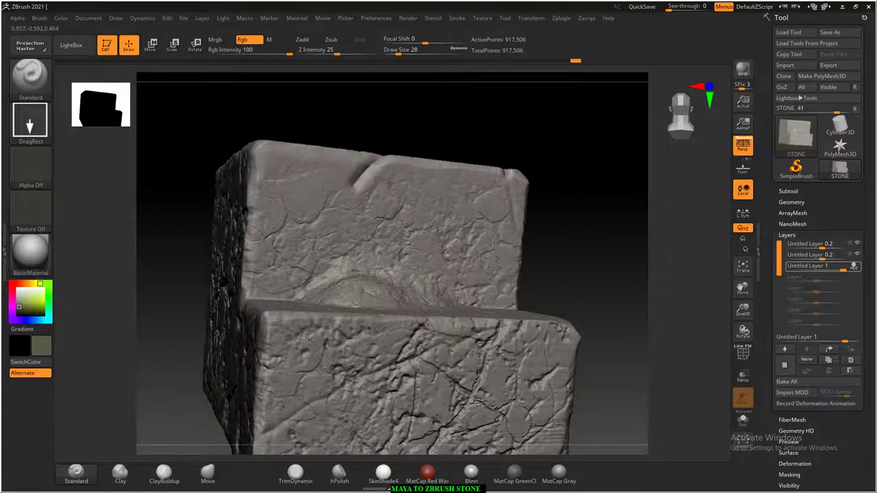
{"action": "left_click_drag", "start_coordinate": [434, 129], "coordinate": [419, 107]}
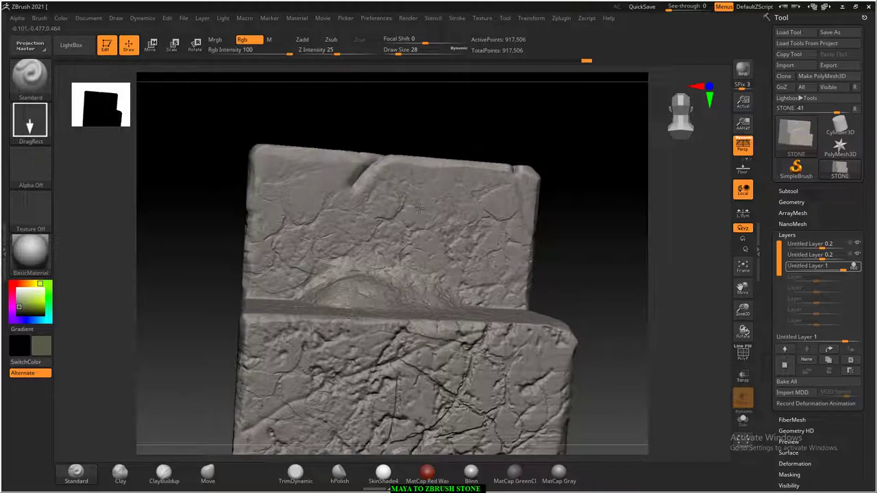
{"action": "mouse_move", "coordinate": [575, 206]}
{"action": "left_mouse_down"}
{"action": "mouse_move", "coordinate": [629, 218]}
{"action": "mouse_move", "coordinate": [605, 229]}
{"action": "mouse_move", "coordinate": [619, 224]}
{"action": "left_mouse_up"}
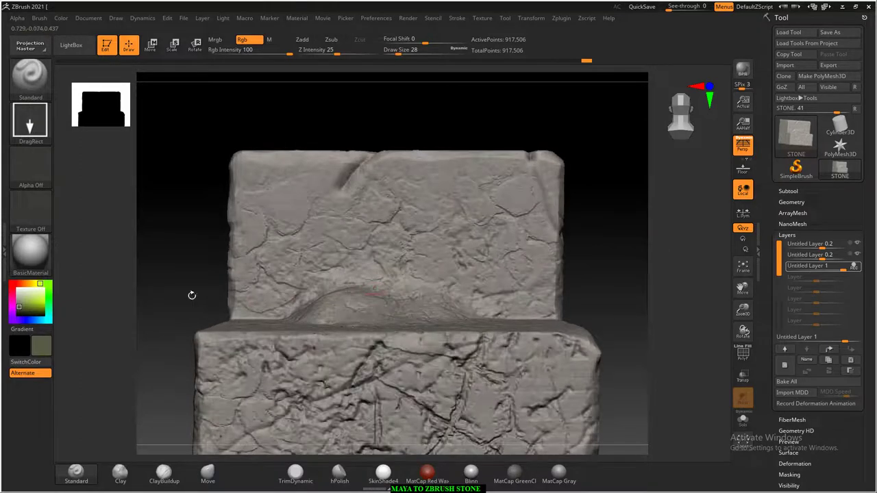
{"action": "left_click", "coordinate": [30, 122]}
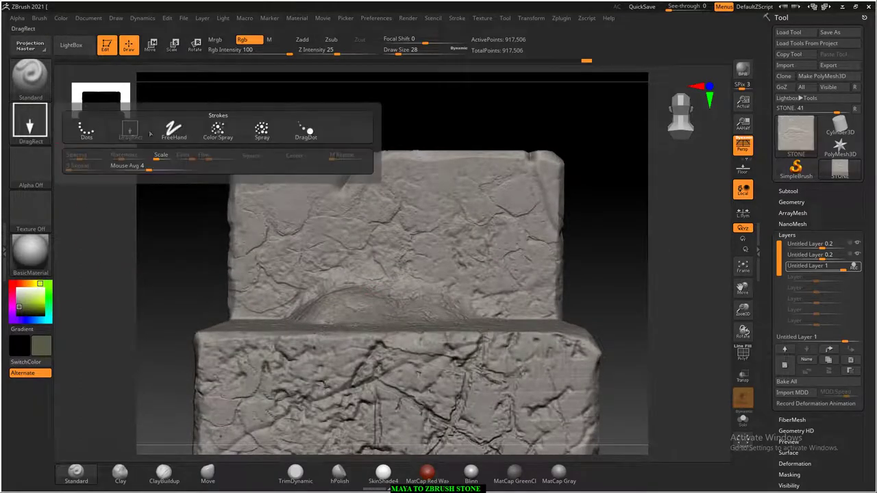
Step: Set the brush to FreeHand strokes painting Rgb only, and view the scratched top face
{"action": "left_click", "coordinate": [172, 131]}
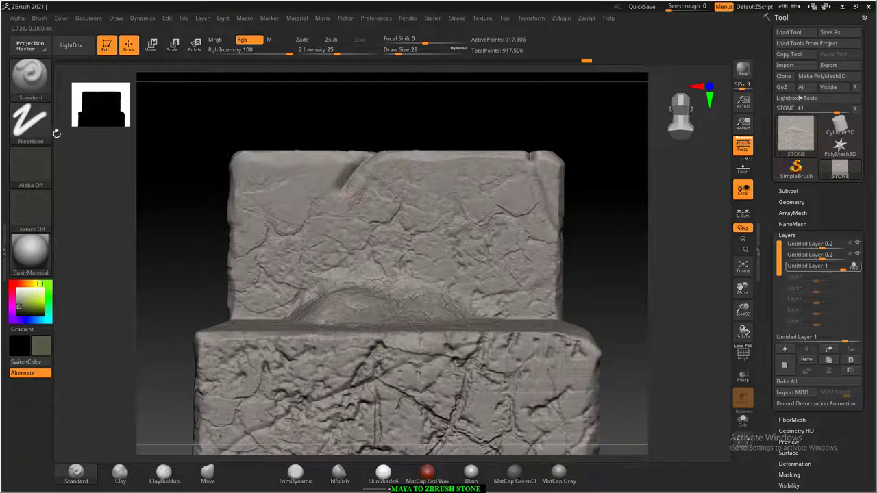
{"action": "left_click", "coordinate": [216, 39]}
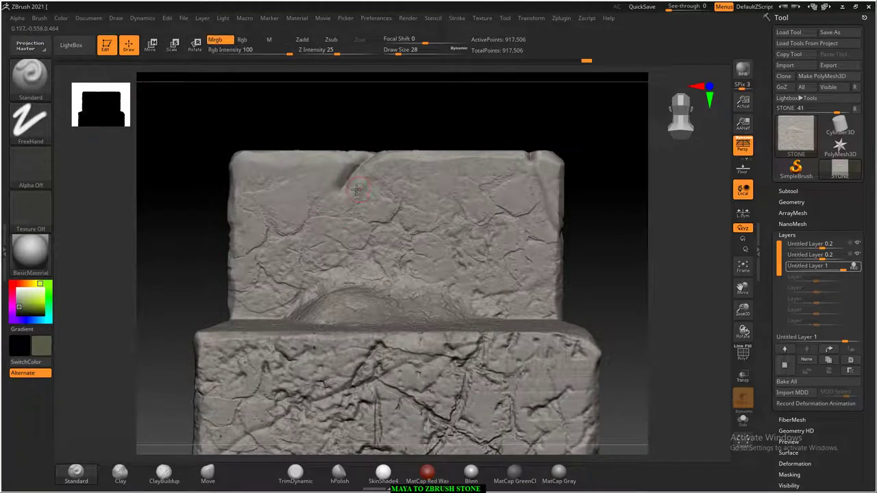
{"action": "mouse_move", "coordinate": [356, 190]}
{"action": "right_mouse_down"}
{"action": "mouse_move", "coordinate": [607, 245]}
{"action": "mouse_move", "coordinate": [504, 275]}
{"action": "right_mouse_up"}
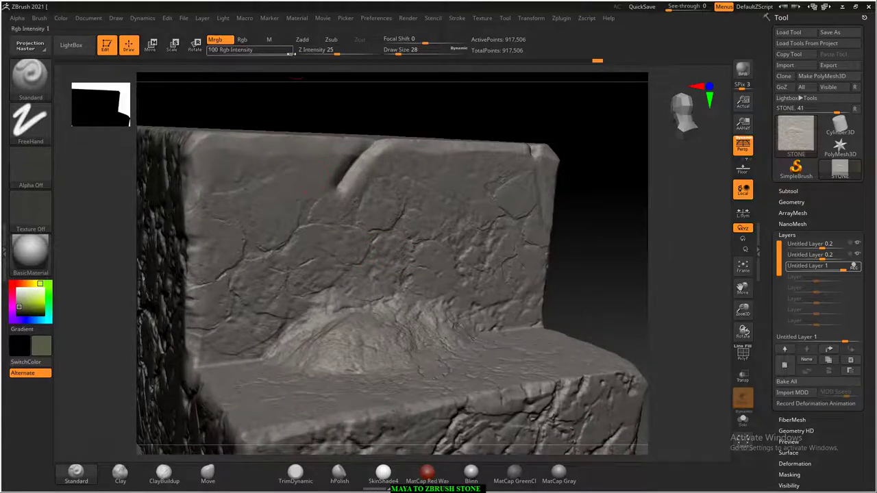
{"action": "left_click", "coordinate": [241, 39]}
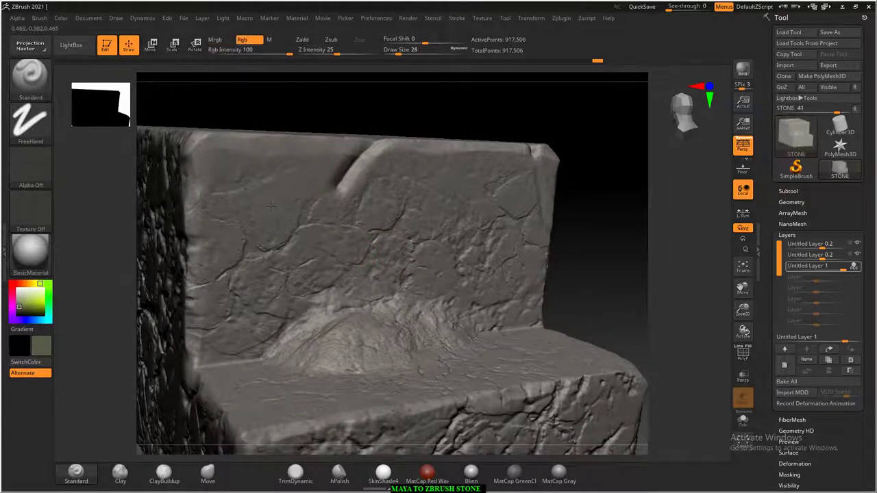
{"action": "right_click_drag", "start_coordinate": [584, 263], "coordinate": [637, 270], "text": "shift"}
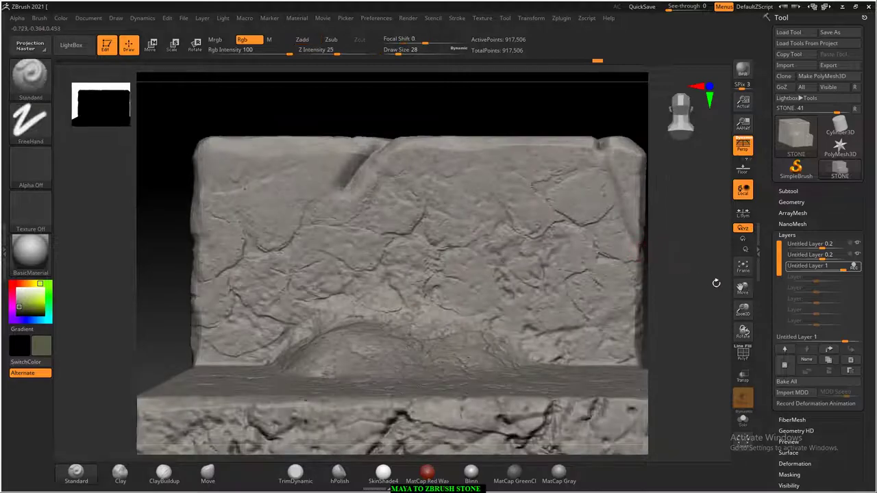
{"action": "mouse_move", "coordinate": [685, 315]}
{"action": "right_mouse_down"}
{"action": "mouse_move", "coordinate": [671, 301]}
{"action": "mouse_move", "coordinate": [561, 269]}
{"action": "mouse_move", "coordinate": [601, 335]}
{"action": "mouse_move", "coordinate": [550, 239]}
{"action": "right_mouse_up"}
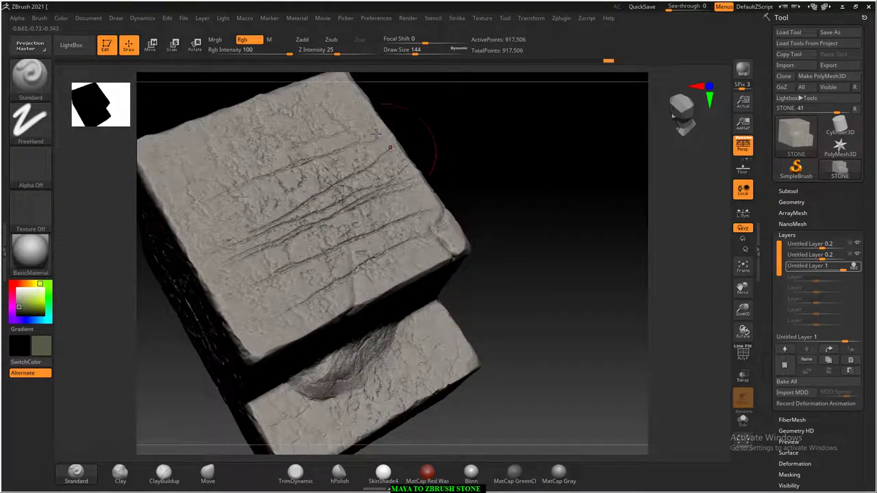
Step: Choose a dark red paint colour and switch painting back to Rgb only with material off
{"action": "left_click", "coordinate": [269, 40]}
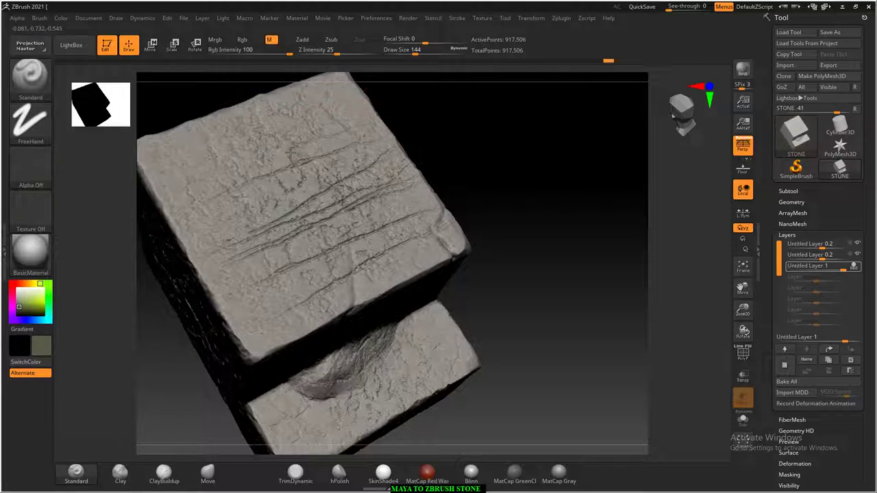
{"action": "mouse_move", "coordinate": [486, 217]}
{"action": "left_mouse_down"}
{"action": "mouse_move", "coordinate": [551, 201]}
{"action": "mouse_move", "coordinate": [568, 260]}
{"action": "left_mouse_up"}
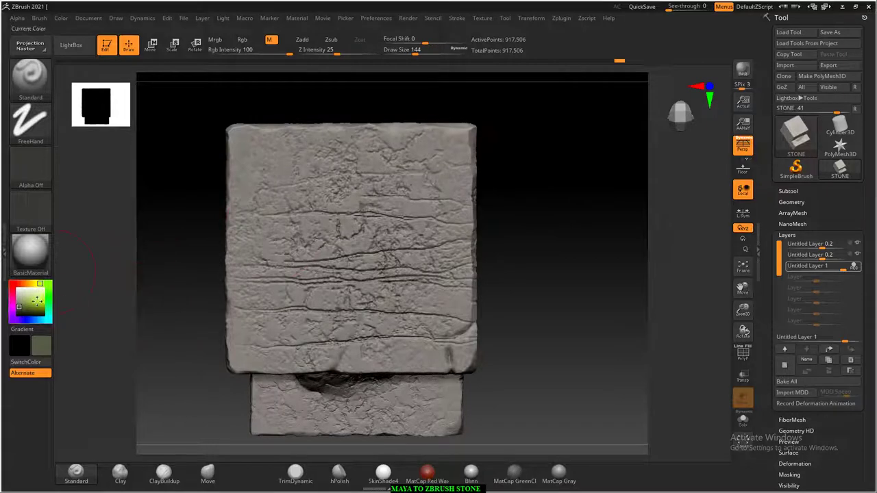
{"action": "left_click_drag", "start_coordinate": [20, 305], "coordinate": [30, 309]}
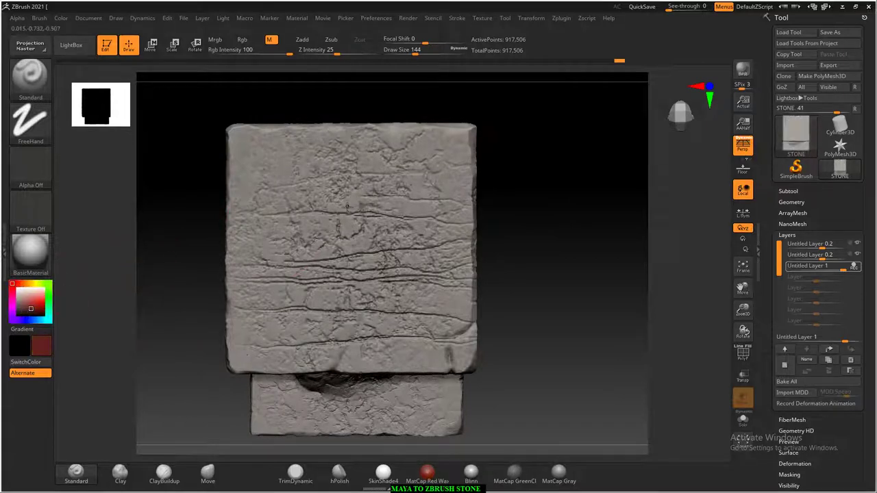
{"action": "mouse_move", "coordinate": [561, 251]}
{"action": "left_mouse_down"}
{"action": "mouse_move", "coordinate": [574, 206]}
{"action": "mouse_move", "coordinate": [559, 260]}
{"action": "mouse_move", "coordinate": [561, 224]}
{"action": "mouse_move", "coordinate": [596, 272]}
{"action": "mouse_move", "coordinate": [596, 290]}
{"action": "left_mouse_up"}
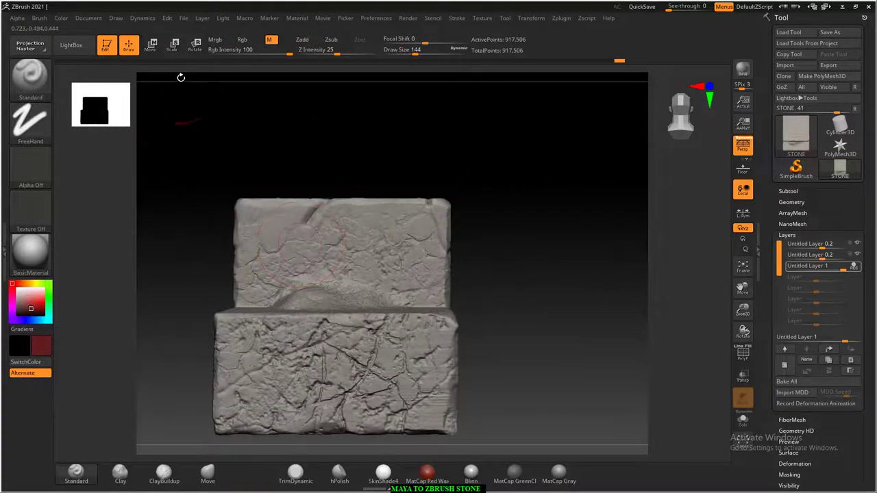
{"action": "left_click", "coordinate": [251, 41]}
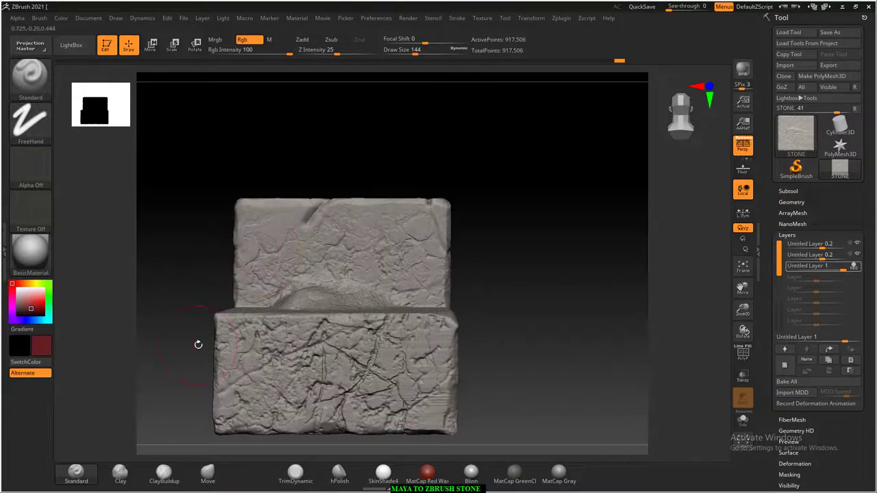
Step: Switch to the browser and play the 'polypaint in zbrush' tutorial full screen
{"action": "key", "text": "alt+Tab"}
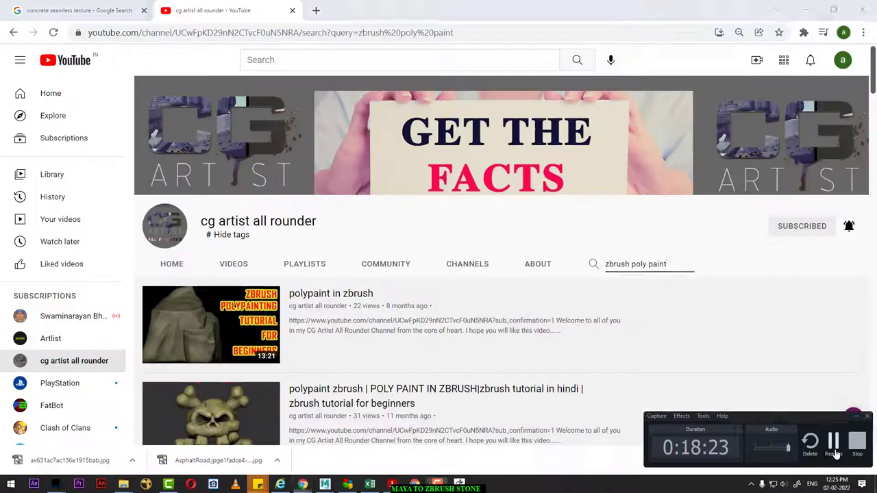
{"action": "left_click", "coordinate": [834, 453]}
{"action": "mouse_move", "coordinate": [211, 324]}
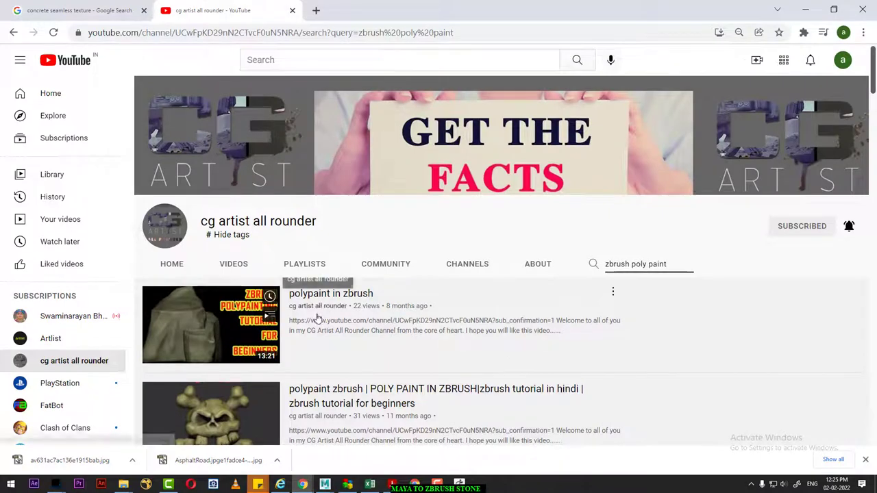
{"action": "left_click", "coordinate": [229, 336]}
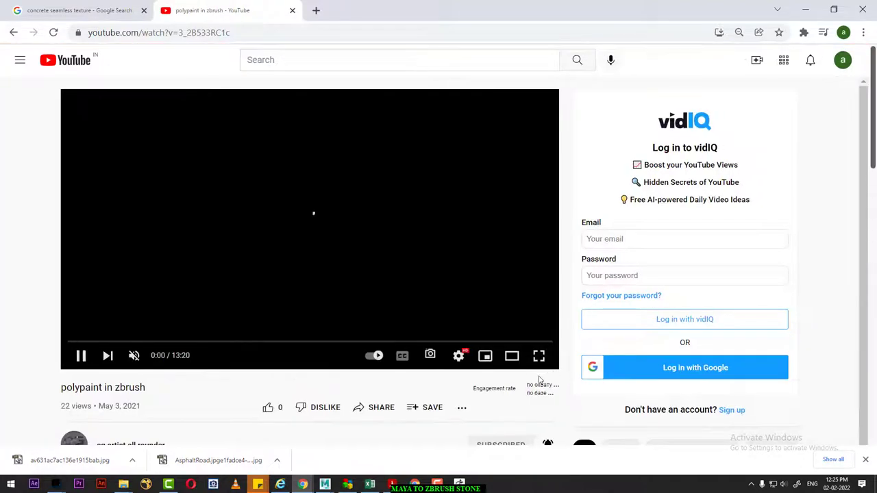
{"action": "left_click", "coordinate": [544, 358]}
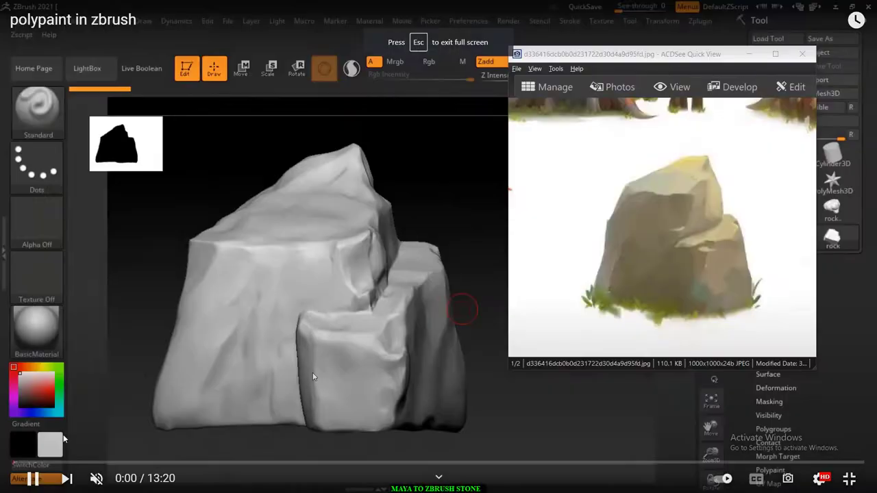
Step: Skip through the tutorial from 0:11 to about 4:33 to watch the rock being polypainted
{"action": "left_click", "coordinate": [24, 463]}
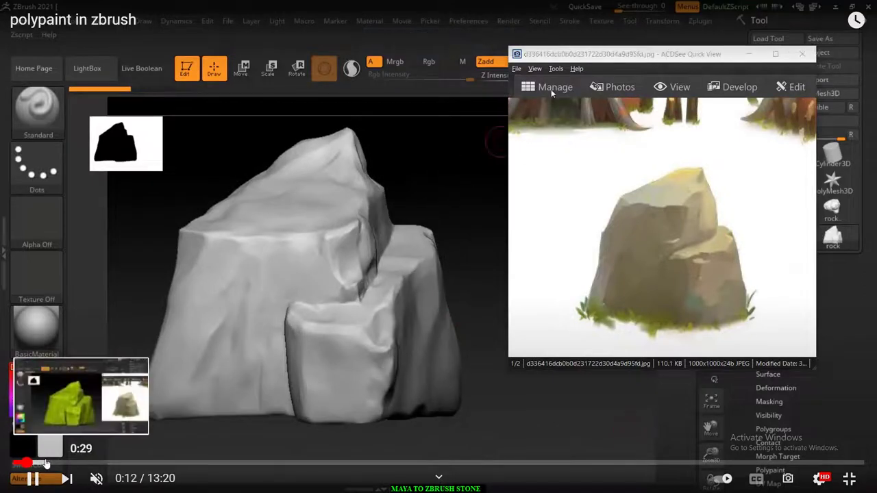
{"action": "left_click", "coordinate": [46, 464]}
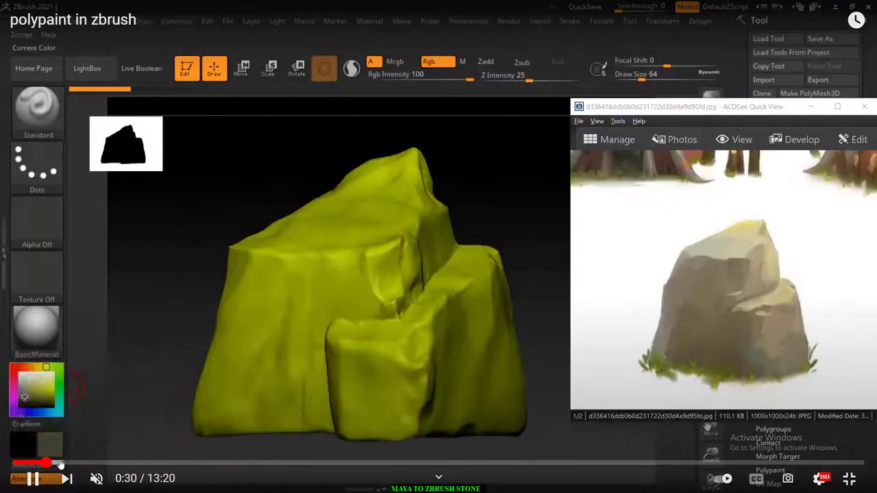
{"action": "left_click", "coordinate": [60, 464]}
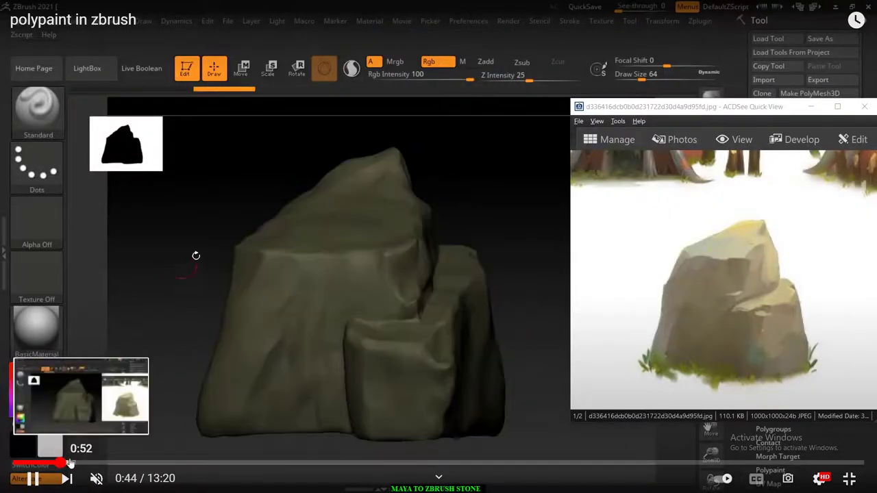
{"action": "left_click", "coordinate": [71, 464]}
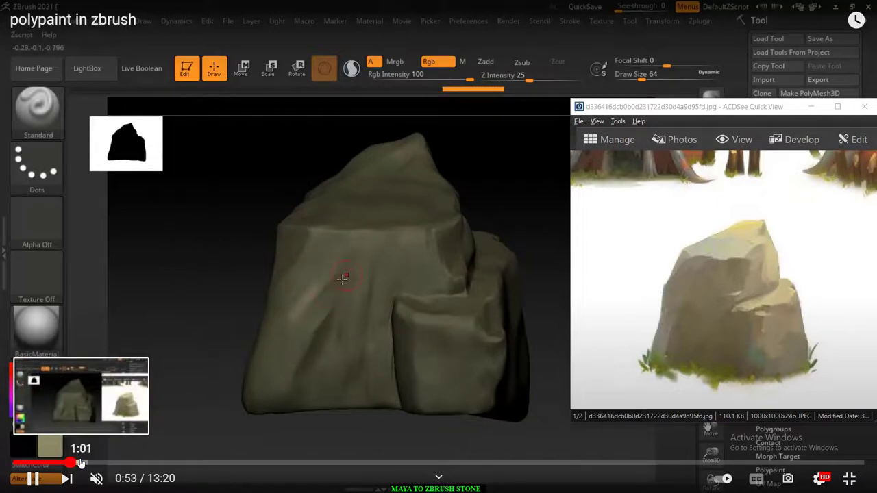
{"action": "left_click", "coordinate": [80, 464]}
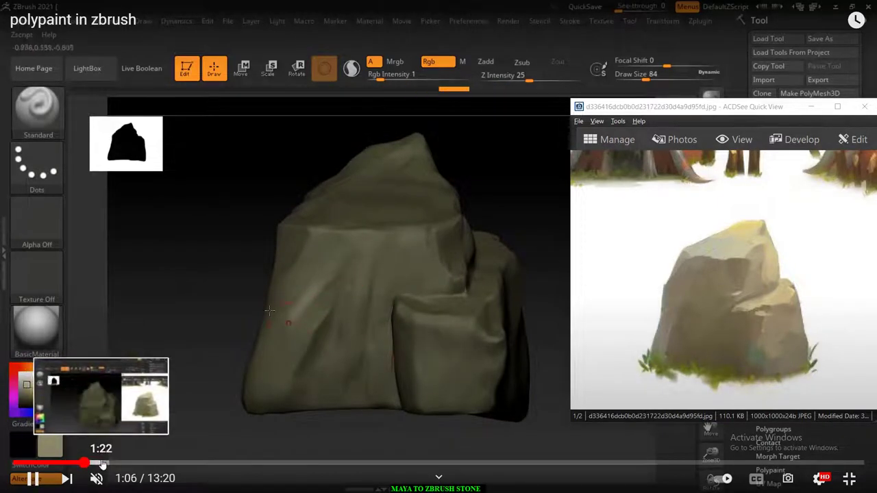
{"action": "left_click", "coordinate": [101, 464]}
{"action": "left_click", "coordinate": [113, 464]}
{"action": "left_click", "coordinate": [130, 464]}
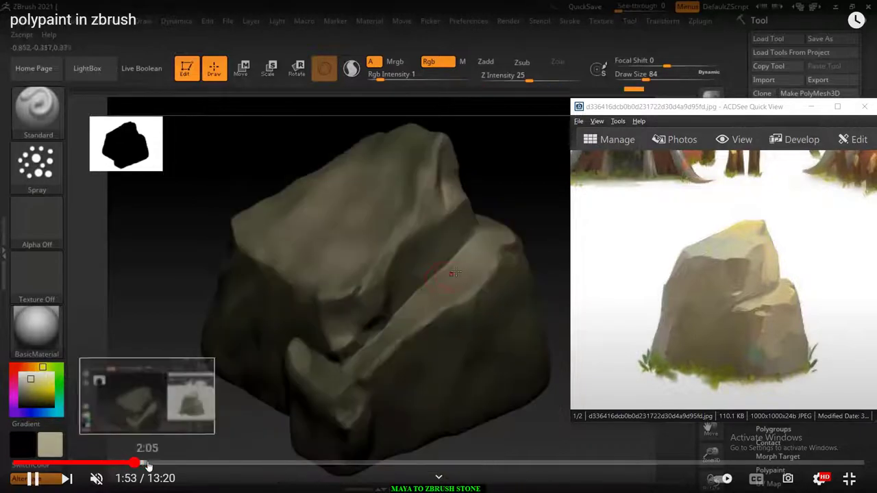
{"action": "left_click", "coordinate": [170, 464]}
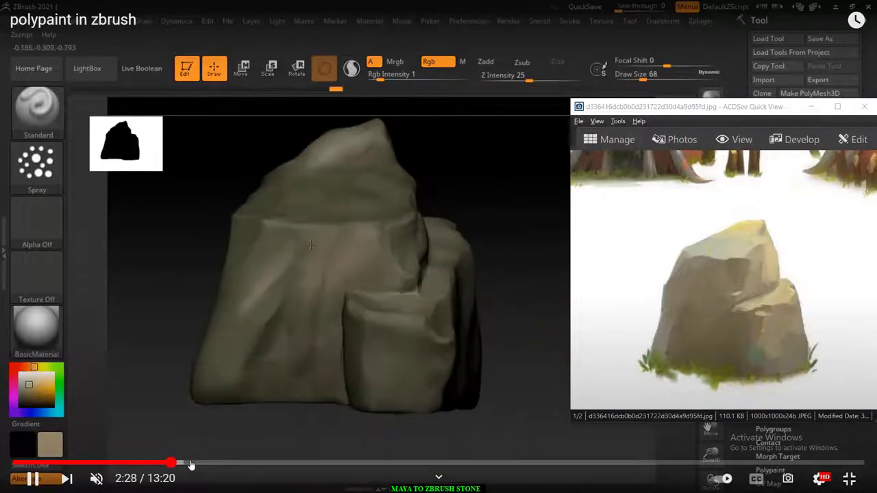
{"action": "left_click", "coordinate": [186, 464]}
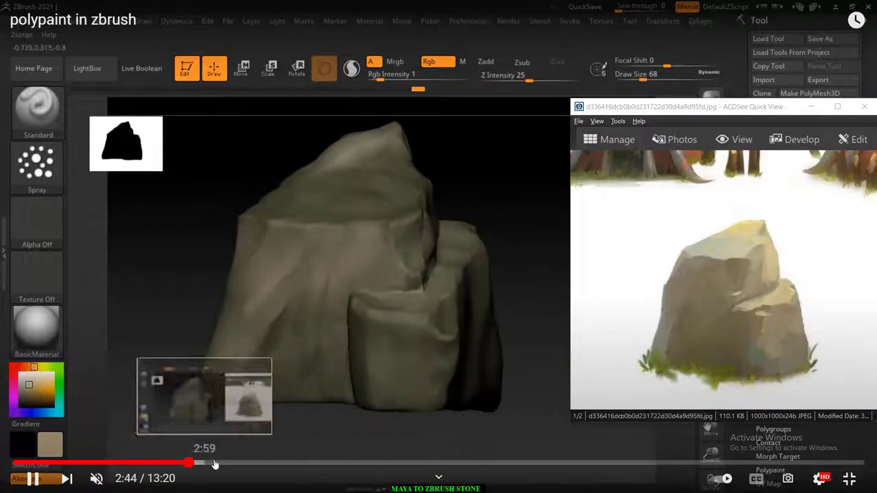
{"action": "left_click", "coordinate": [209, 463]}
{"action": "left_click", "coordinate": [274, 464]}
{"action": "left_click", "coordinate": [307, 464]}
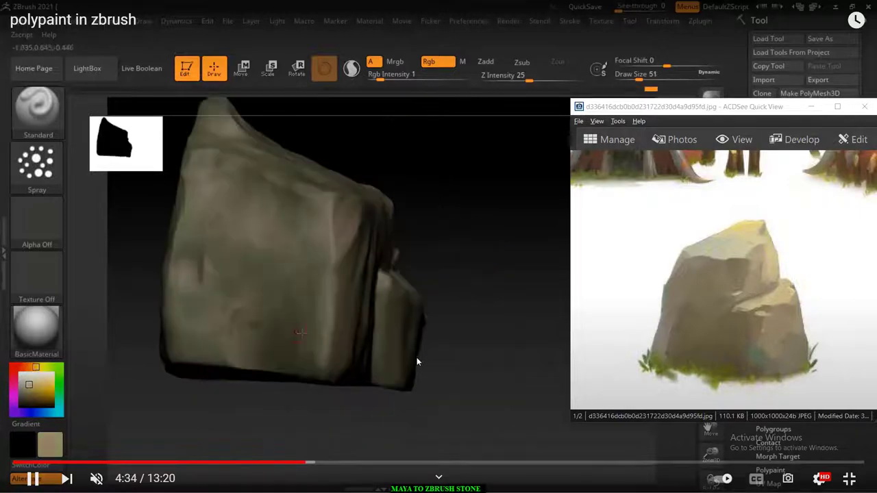
Step: Return to ZBrush and orbit the cracked stone block to a different angle
{"action": "key", "text": "alt+Tab"}
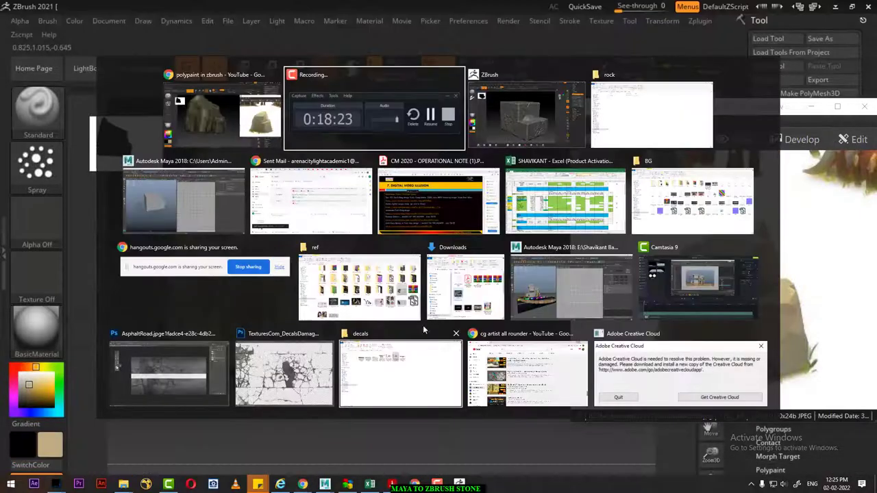
{"action": "key", "text": "alt+Tab"}
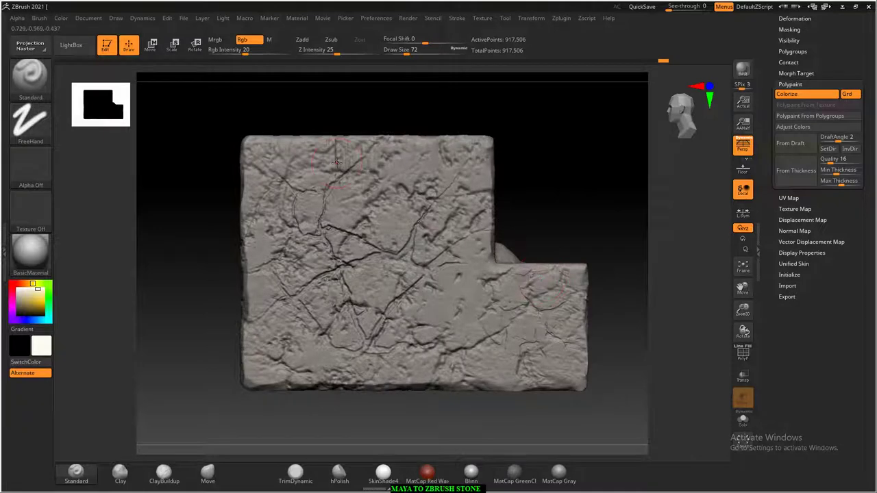
{"action": "left_click_drag", "start_coordinate": [513, 162], "coordinate": [554, 198], "text": "shift"}
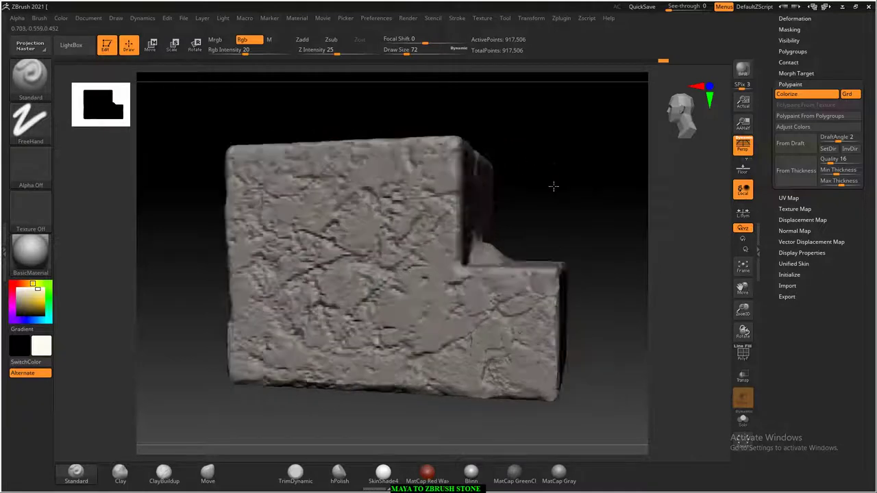
Step: Set the brush texture to ~BrushTxtr and the stroke type to DragRect
{"action": "left_click", "coordinate": [20, 214]}
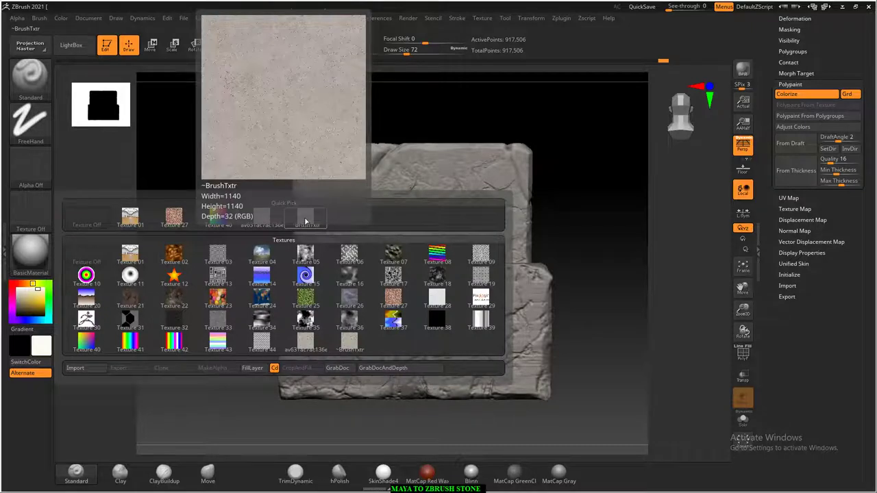
{"action": "left_click", "coordinate": [305, 221]}
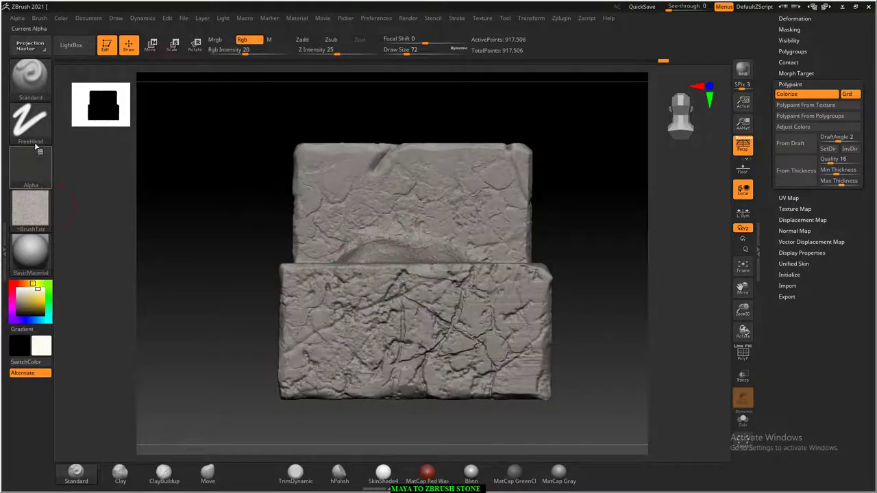
{"action": "left_click", "coordinate": [30, 120]}
{"action": "left_click", "coordinate": [128, 130]}
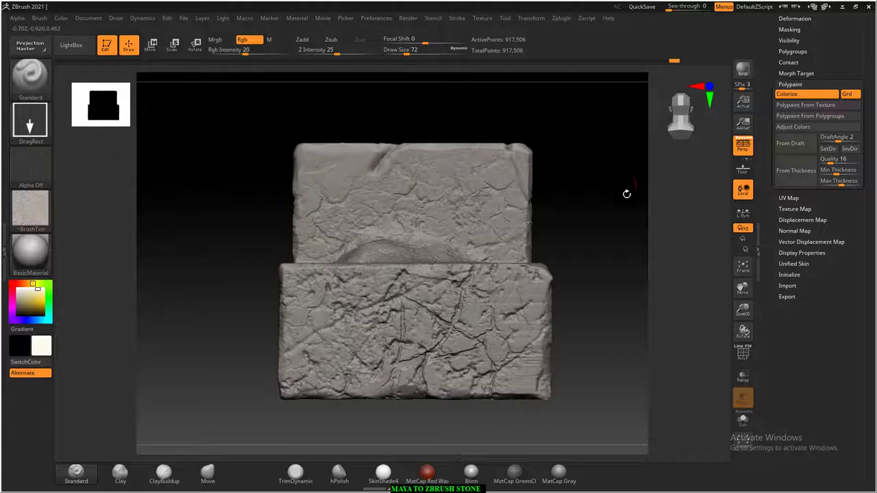
Step: Orbit the stone to a top-down view and make a BPR best-preview render
{"action": "scroll", "coordinate": [795, 94], "scroll_direction": "up", "scroll_amount": 2}
{"action": "mouse_move", "coordinate": [583, 206]}
{"action": "left_mouse_down"}
{"action": "mouse_move", "coordinate": [566, 263]}
{"action": "mouse_move", "coordinate": [530, 267]}
{"action": "mouse_move", "coordinate": [605, 196]}
{"action": "mouse_move", "coordinate": [597, 190]}
{"action": "mouse_move", "coordinate": [580, 211]}
{"action": "mouse_move", "coordinate": [593, 219]}
{"action": "mouse_move", "coordinate": [586, 216]}
{"action": "left_mouse_up"}
{"action": "left_click", "coordinate": [743, 70]}
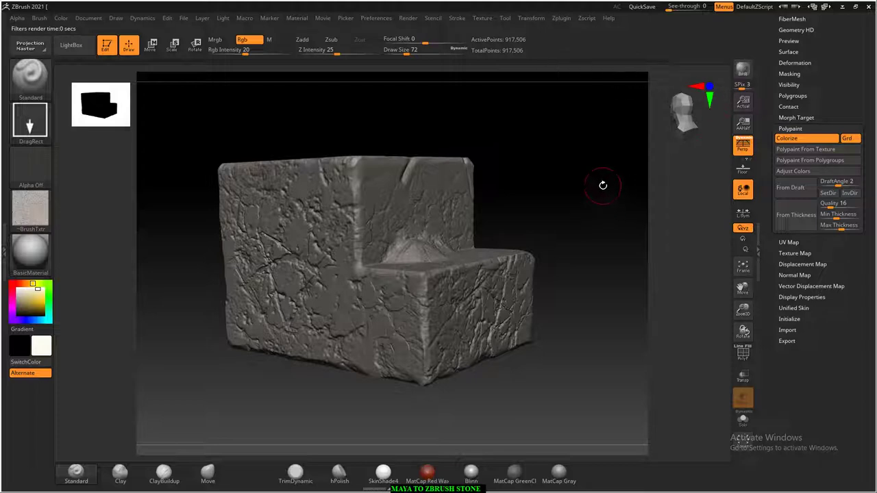
Step: Orbit to a three-quarter view and expand the Tool Layers subpalette showing three untitled layers
{"action": "mouse_move", "coordinate": [582, 191]}
{"action": "left_mouse_down"}
{"action": "mouse_move", "coordinate": [607, 196]}
{"action": "mouse_move", "coordinate": [610, 186]}
{"action": "mouse_move", "coordinate": [594, 178]}
{"action": "mouse_move", "coordinate": [619, 185]}
{"action": "left_mouse_up"}
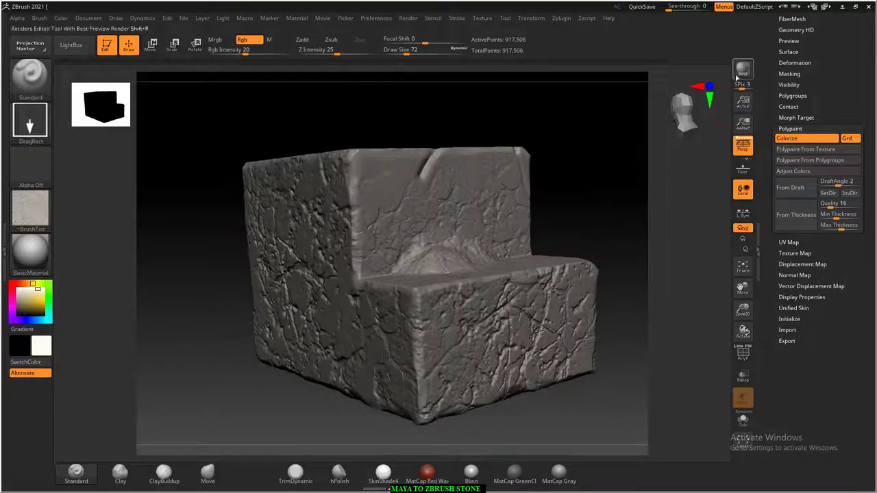
{"action": "scroll", "coordinate": [781, 126], "scroll_direction": "up", "scroll_amount": 5}
{"action": "left_click", "coordinate": [781, 126]}
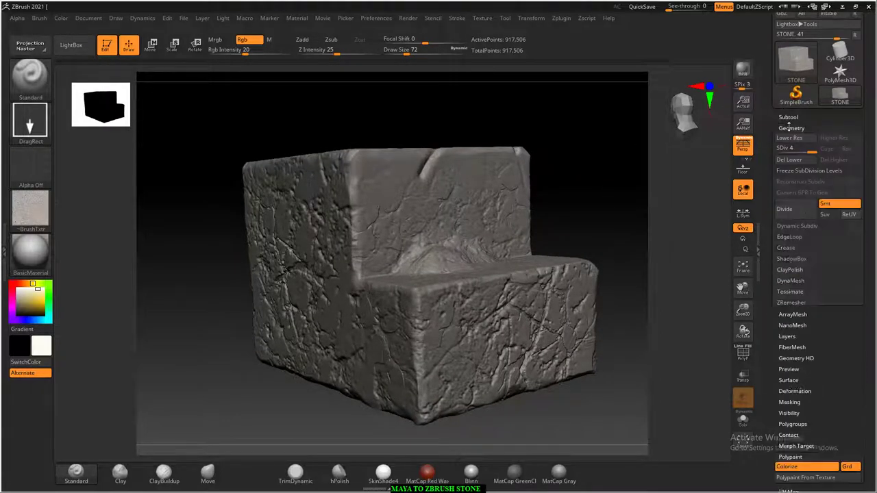
{"action": "left_click", "coordinate": [789, 130]}
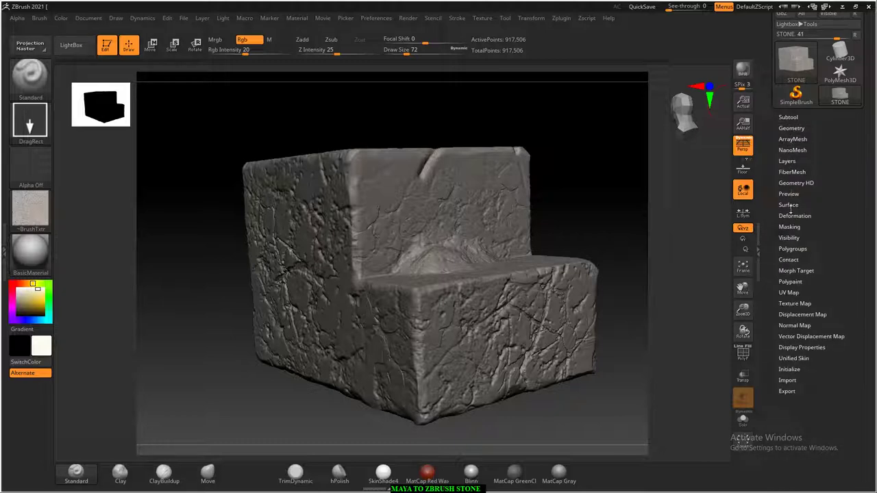
{"action": "left_click", "coordinate": [788, 162]}
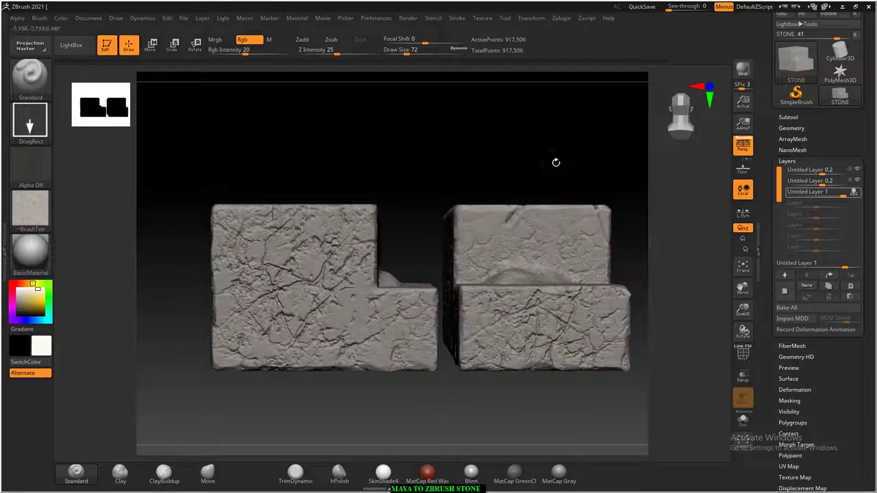
Step: Hide the two lower stone blocks and orbit the remaining blocks to a three-quarter view
{"action": "key", "text": "shift"}
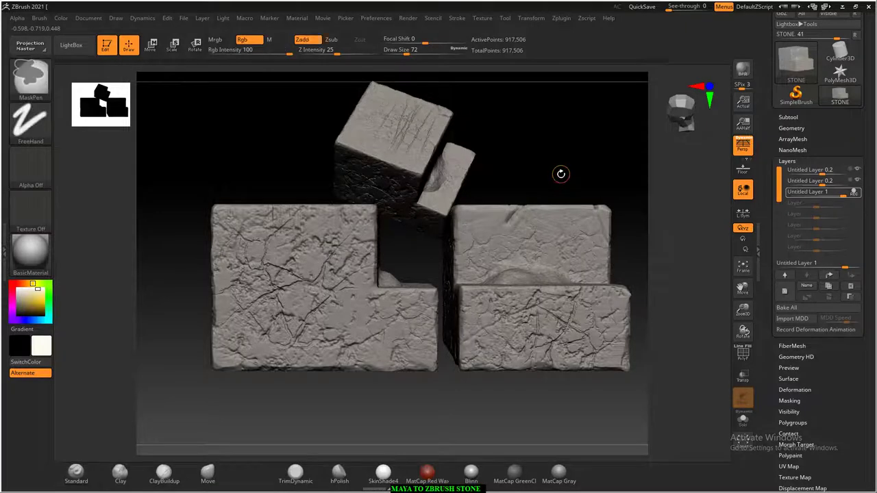
{"action": "left_click", "coordinate": [561, 174], "text": "ctrl+shift"}
{"action": "left_click_drag", "start_coordinate": [367, 290], "coordinate": [357, 378]}
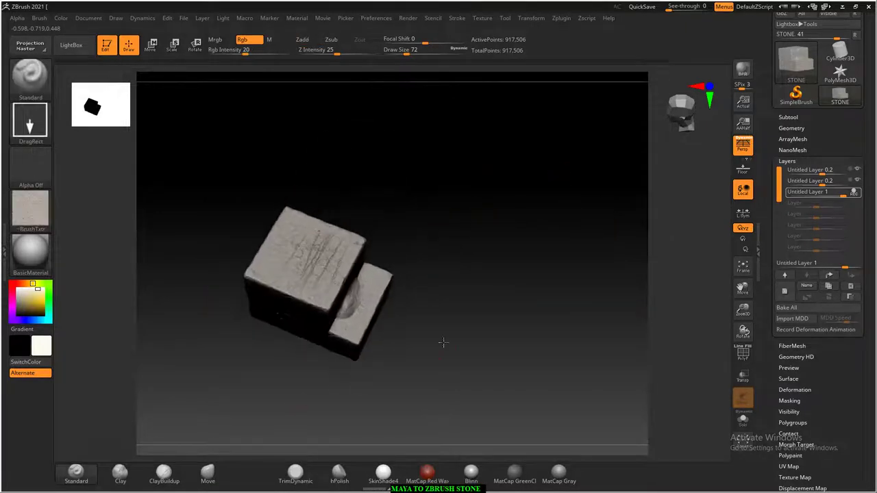
{"action": "mouse_move", "coordinate": [475, 374]}
{"action": "left_mouse_down"}
{"action": "mouse_move", "coordinate": [678, 357]}
{"action": "mouse_move", "coordinate": [538, 304]}
{"action": "left_mouse_up"}
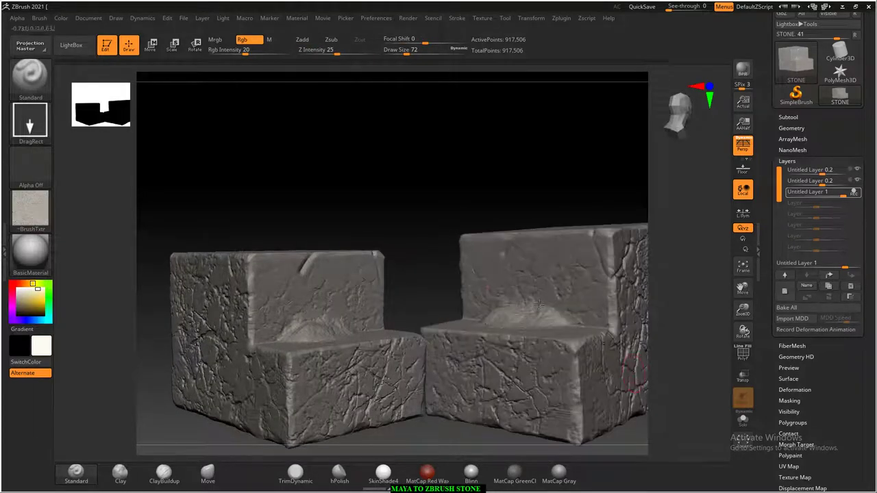
Step: Turn the right duplicate stone block to a new angle in several small increments
{"action": "key", "text": "ctrl+z"}
{"action": "key", "text": "ctrl+z"}
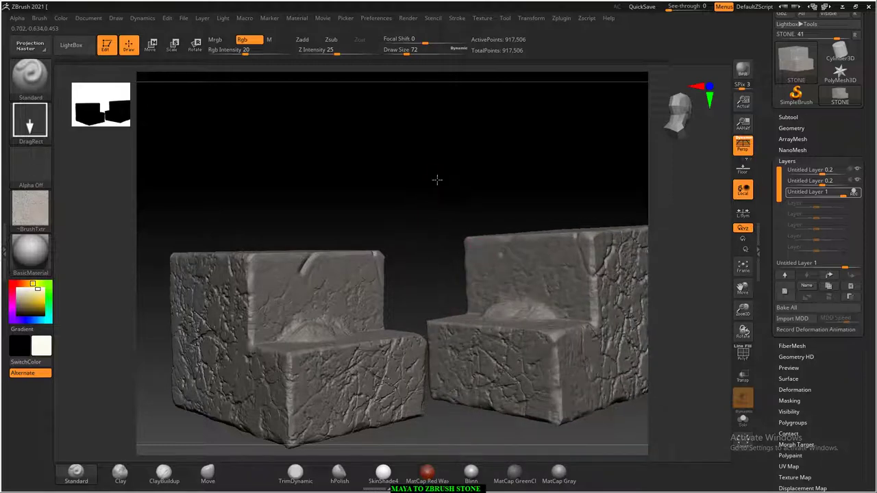
{"action": "key", "text": "ctrl+z"}
{"action": "key", "text": "ctrl+z"}
{"action": "key", "text": "ctrl+z"}
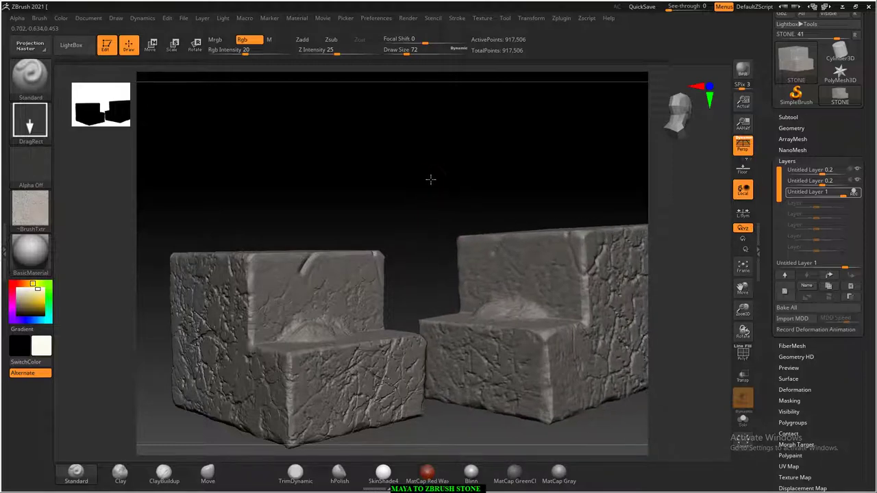
{"action": "key", "text": "ctrl+z"}
{"action": "key", "text": "ctrl+z"}
{"action": "key", "text": "ctrl+z"}
{"action": "key", "text": "ctrl+z"}
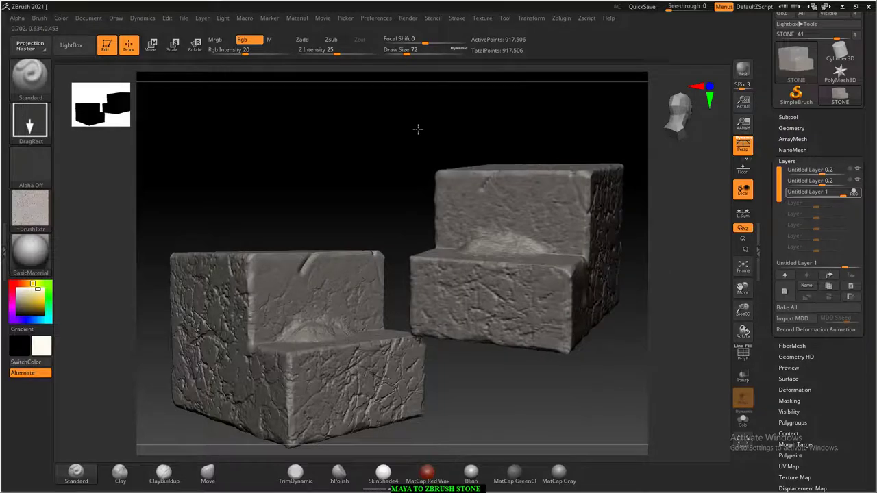
{"action": "key", "text": "ctrl+z"}
{"action": "key", "text": "ctrl+z"}
{"action": "key", "text": "ctrl+z"}
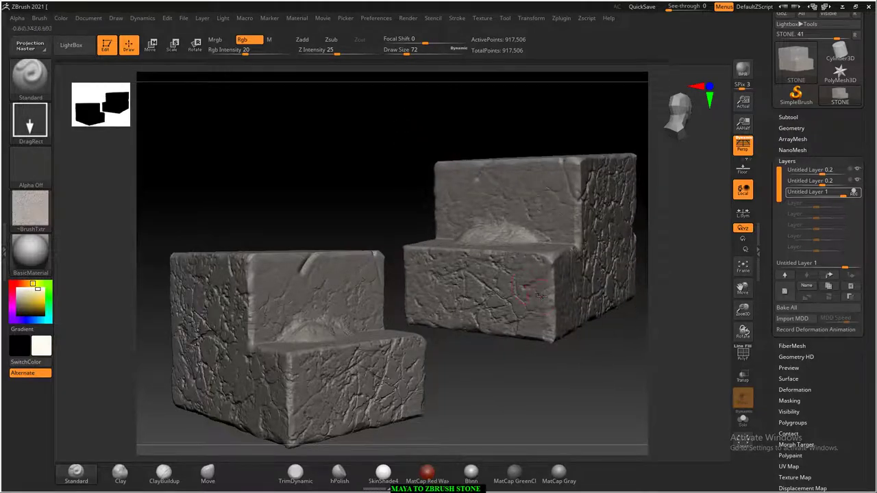